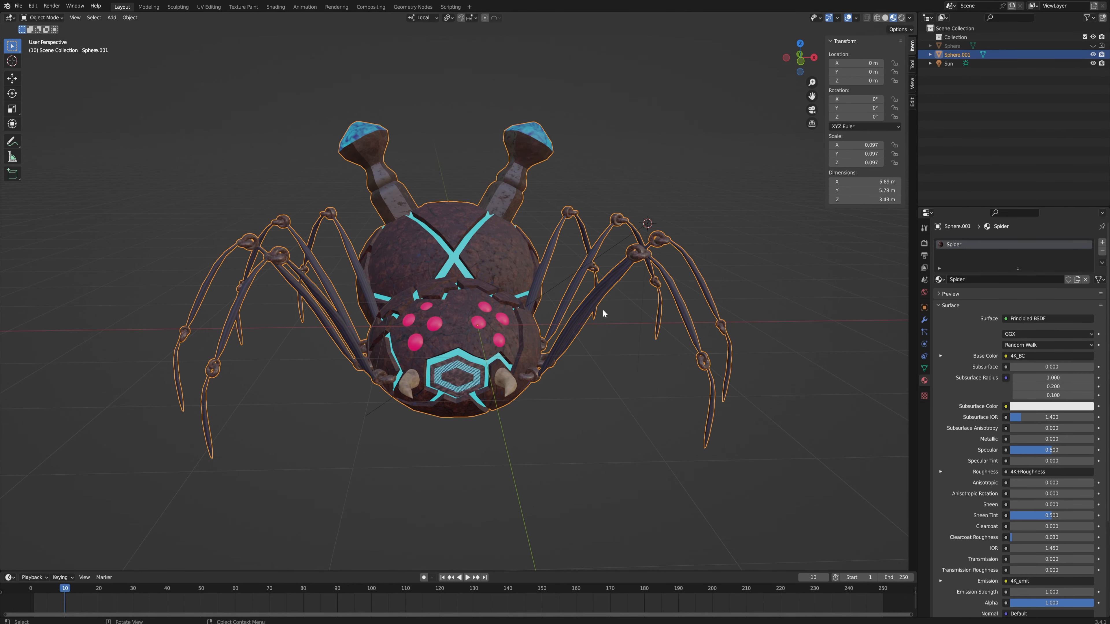
{"action": "middle_click_drag", "start_coordinate": [602, 309], "coordinate": [547, 370]}
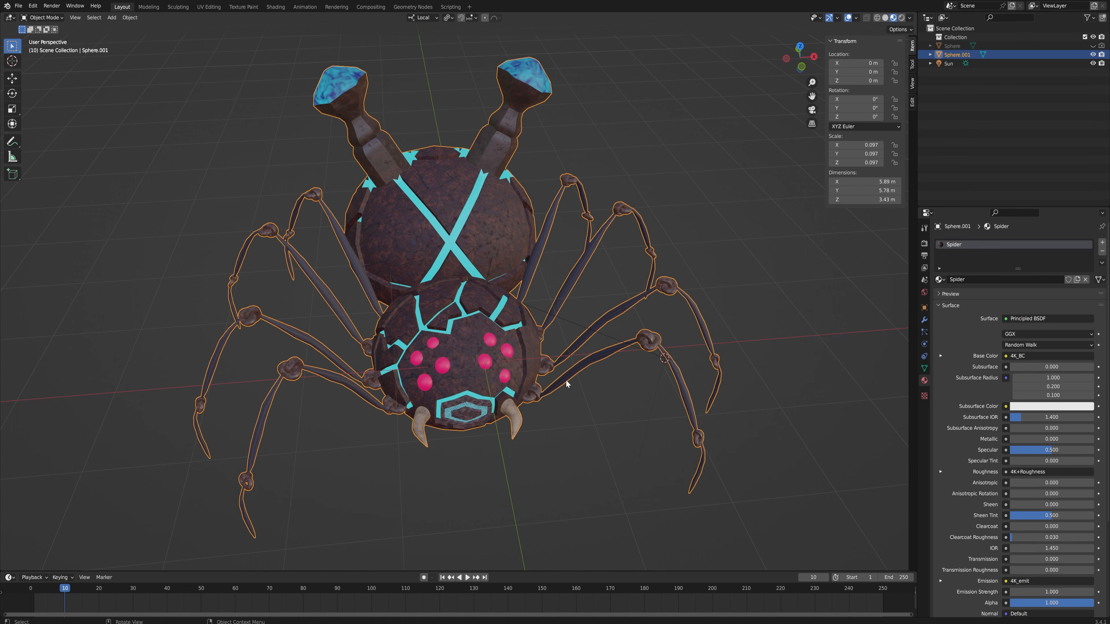
{"action": "middle_click_drag", "start_coordinate": [657, 350], "coordinate": [572, 372]}
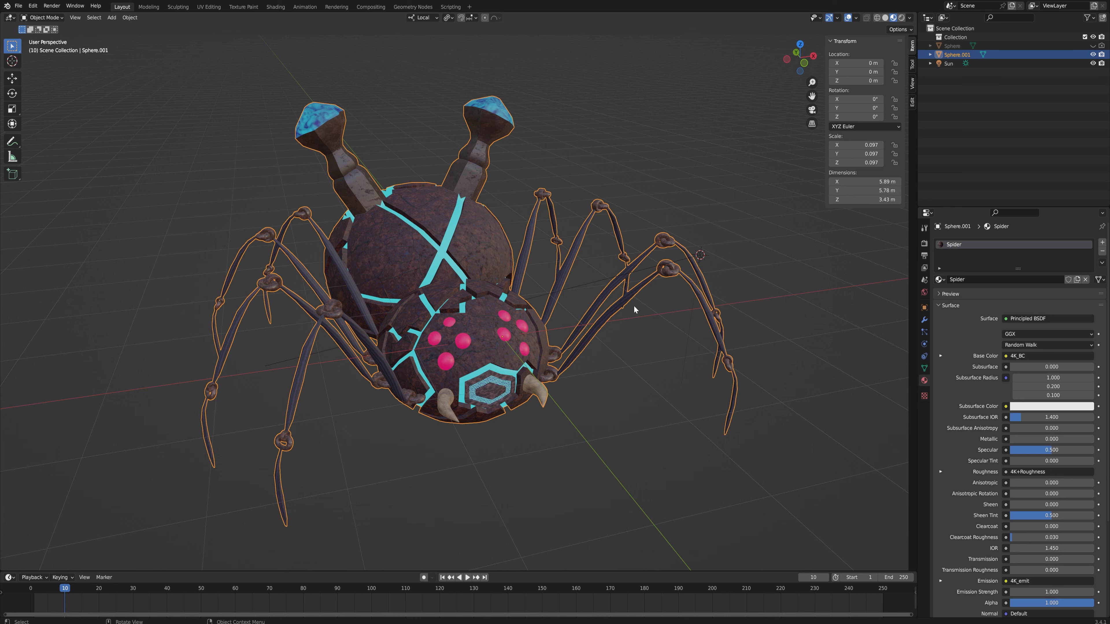
{"action": "mouse_move", "coordinate": [606, 330]}
{"action": "middle_mouse_down"}
{"action": "mouse_move", "coordinate": [602, 351]}
{"action": "mouse_move", "coordinate": [593, 349]}
{"action": "mouse_move", "coordinate": [609, 352]}
{"action": "middle_mouse_up"}
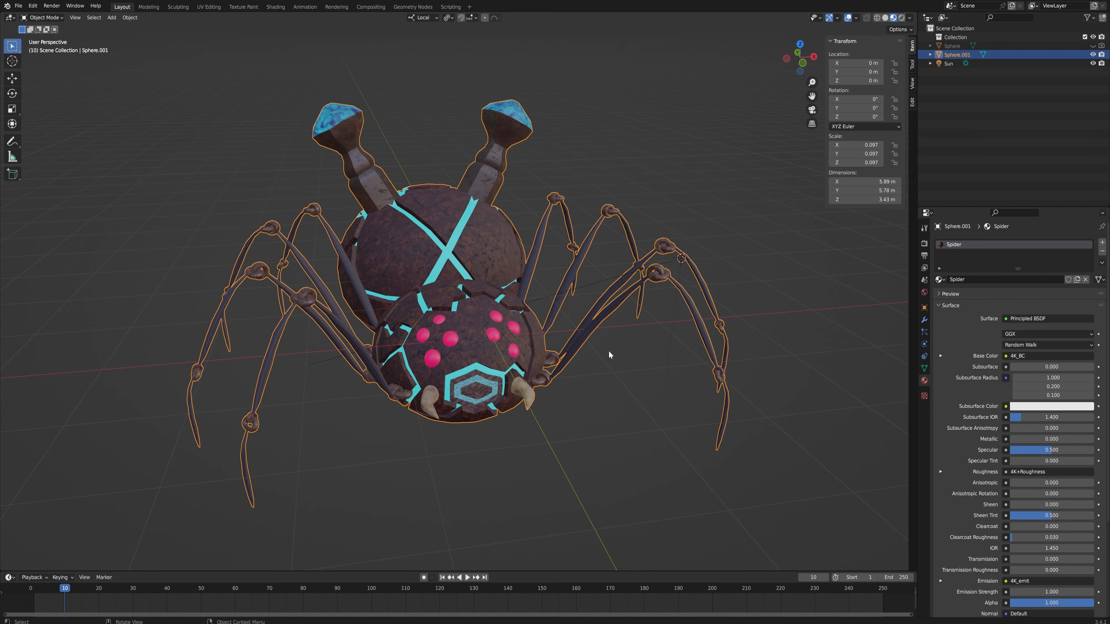
Deselect the spider mesh and add a single-bone armature to the scene.
{"action": "middle_click_drag", "start_coordinate": [608, 352], "coordinate": [596, 443]}
{"action": "left_click", "coordinate": [596, 443]}
{"action": "key", "text": "shift+a"}
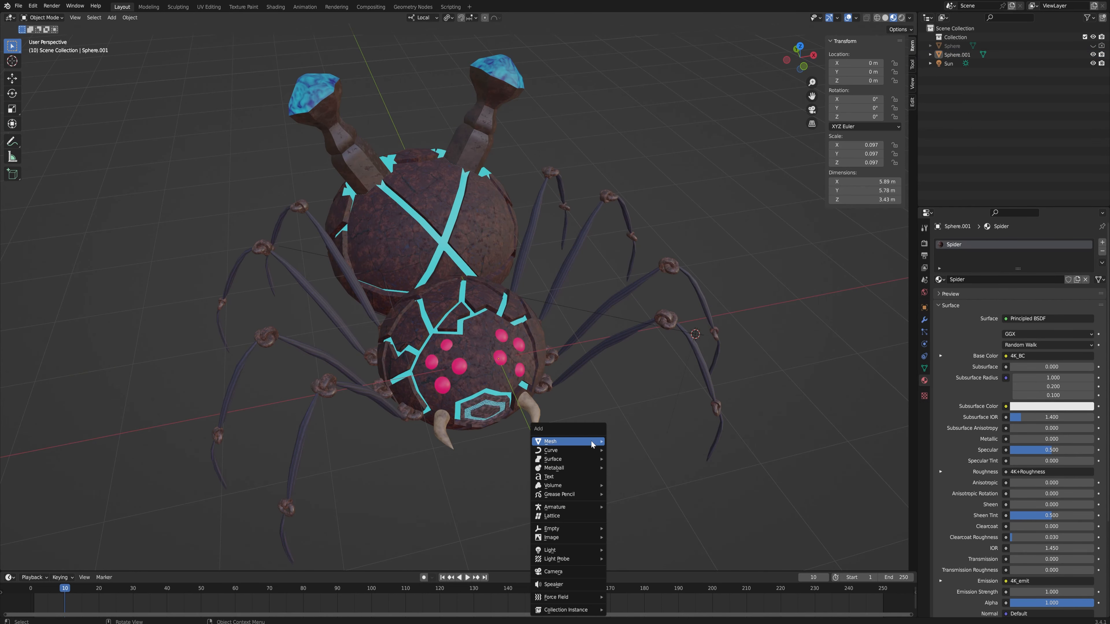
{"action": "mouse_move", "coordinate": [592, 442]}
{"action": "mouse_move", "coordinate": [631, 376]}
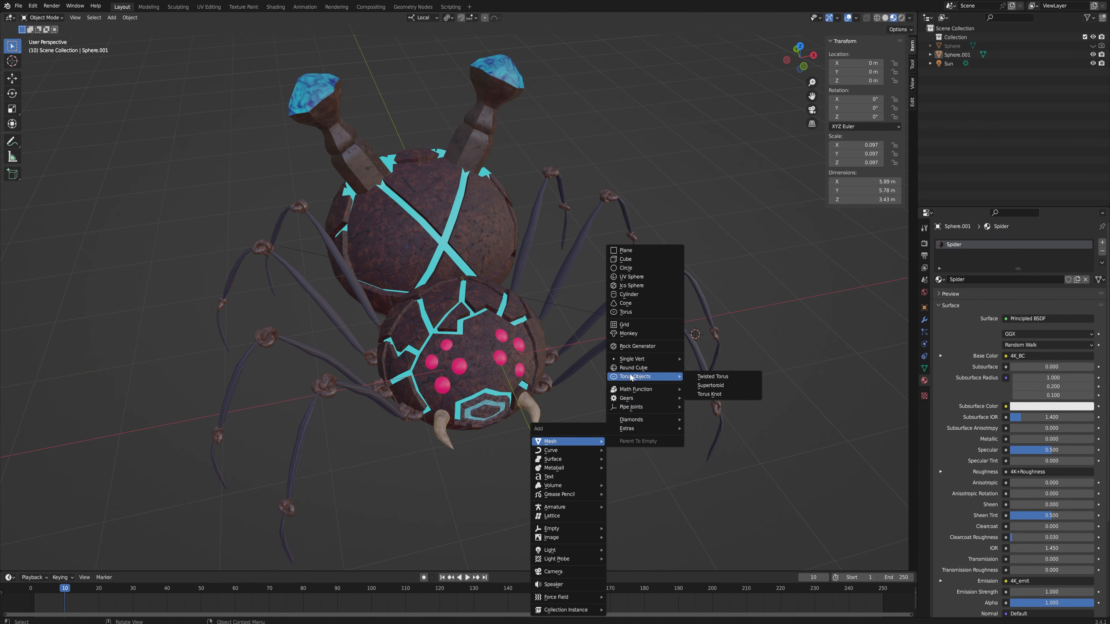
{"action": "mouse_move", "coordinate": [583, 509]}
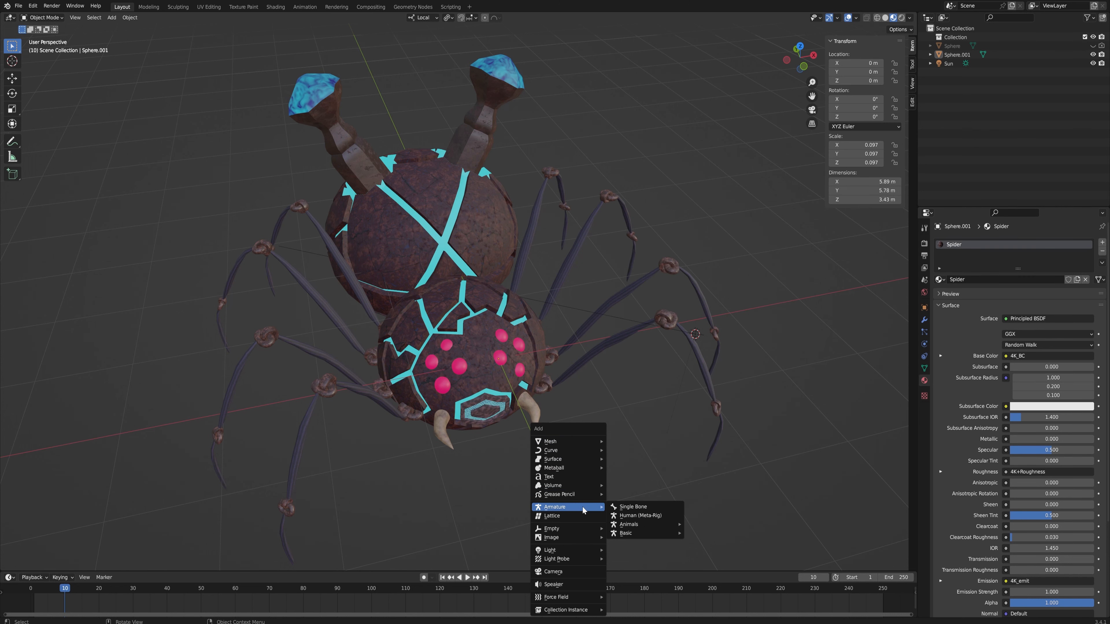
{"action": "left_click", "coordinate": [634, 507]}
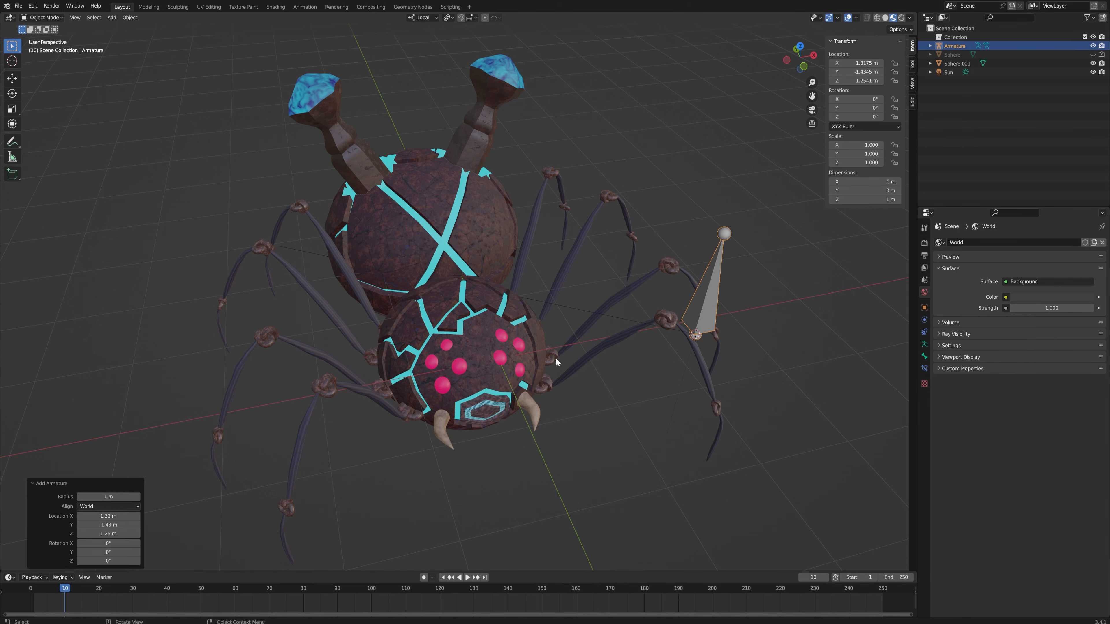
Try to set the new armature's X, Y and Z location to 0.
{"action": "middle_click_drag", "start_coordinate": [620, 336], "coordinate": [605, 372]}
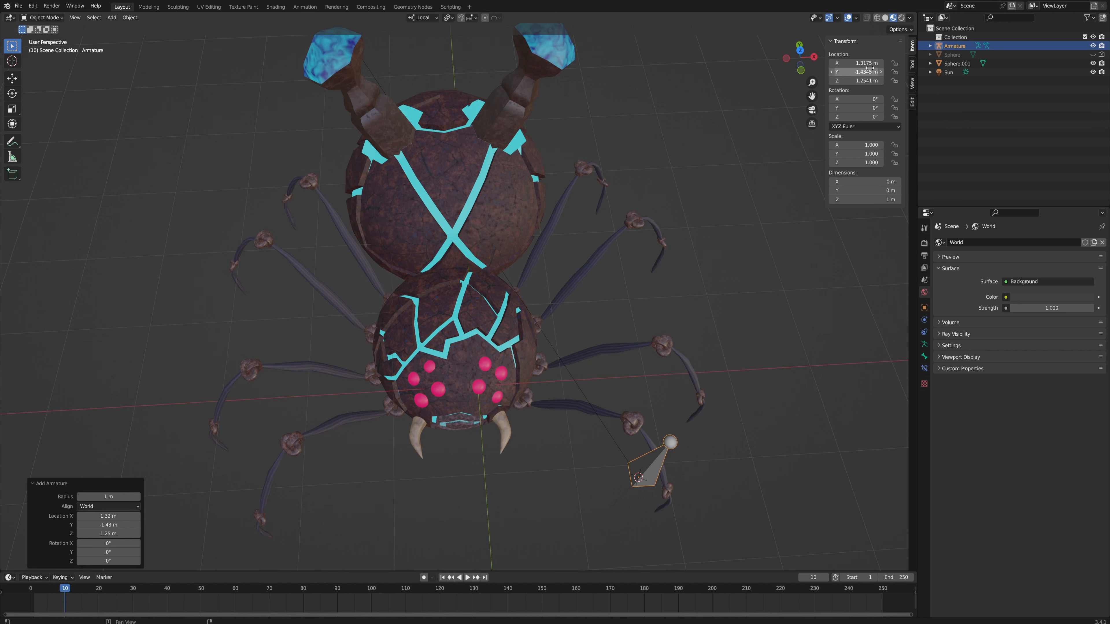
{"action": "left_click", "coordinate": [855, 63]}
{"action": "type", "text": "0"}
{"action": "key", "text": "Tab"}
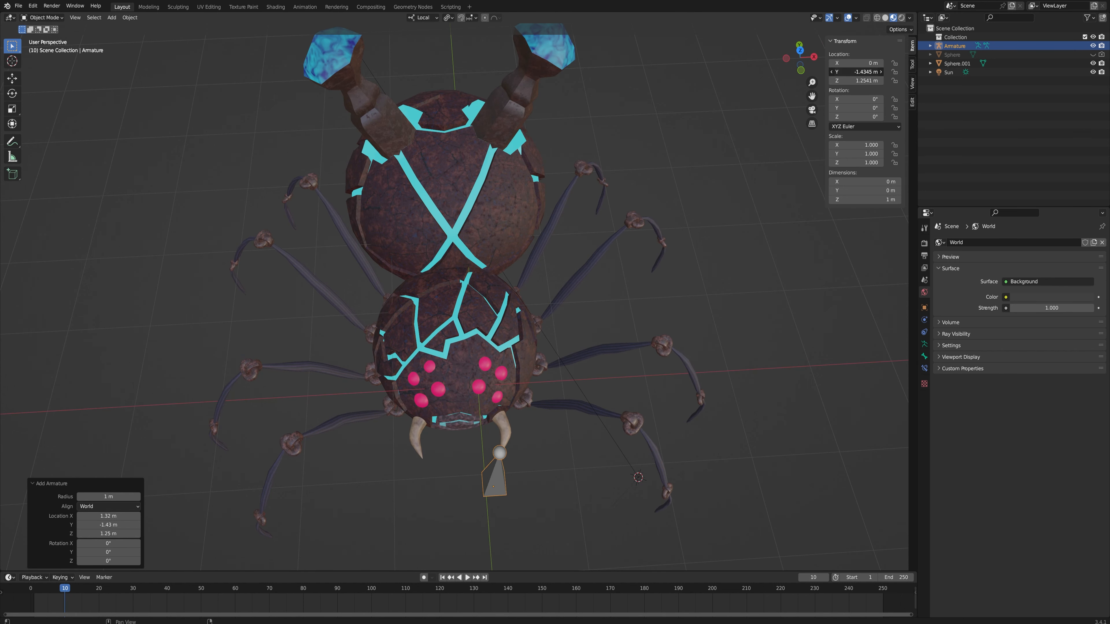
{"action": "type", "text": "0"}
{"action": "key", "text": "Tab"}
{"action": "type", "text": "0"}
{"action": "middle_click_drag", "start_coordinate": [516, 332], "coordinate": [398, 333]}
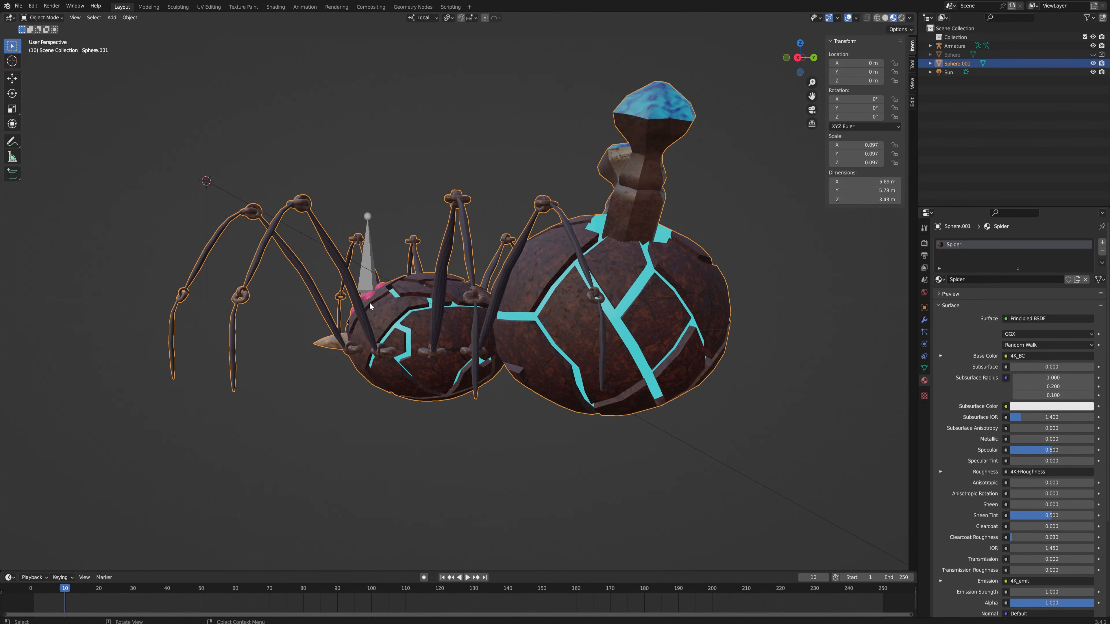
{"action": "right_click", "coordinate": [470, 311]}
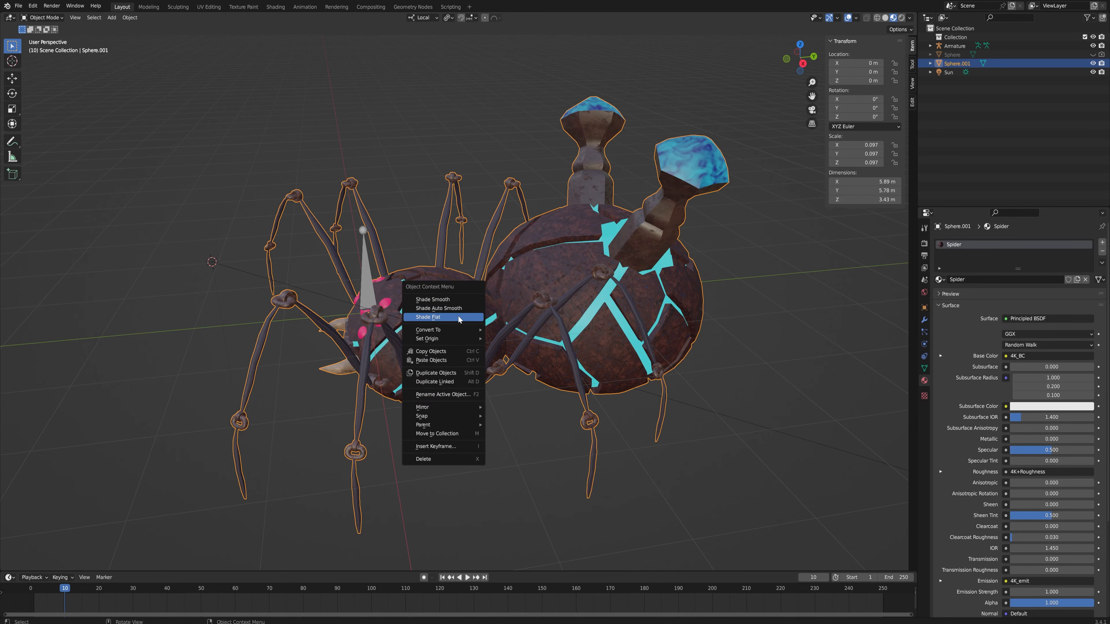
{"action": "mouse_move", "coordinate": [459, 338]}
{"action": "left_click", "coordinate": [537, 377]}
Place the armature at the world origin with X, Y and Z location all 0 m.
{"action": "middle_click_drag", "start_coordinate": [536, 377], "coordinate": [483, 239]}
{"action": "double_click", "coordinate": [860, 62]}
{"action": "type", "text": "0"}
{"action": "key", "text": "Return"}
{"action": "double_click", "coordinate": [861, 71]}
{"action": "type", "text": "0"}
{"action": "key", "text": "Return"}
{"action": "double_click", "coordinate": [860, 80]}
{"action": "type", "text": "0"}
{"action": "key", "text": "Return"}
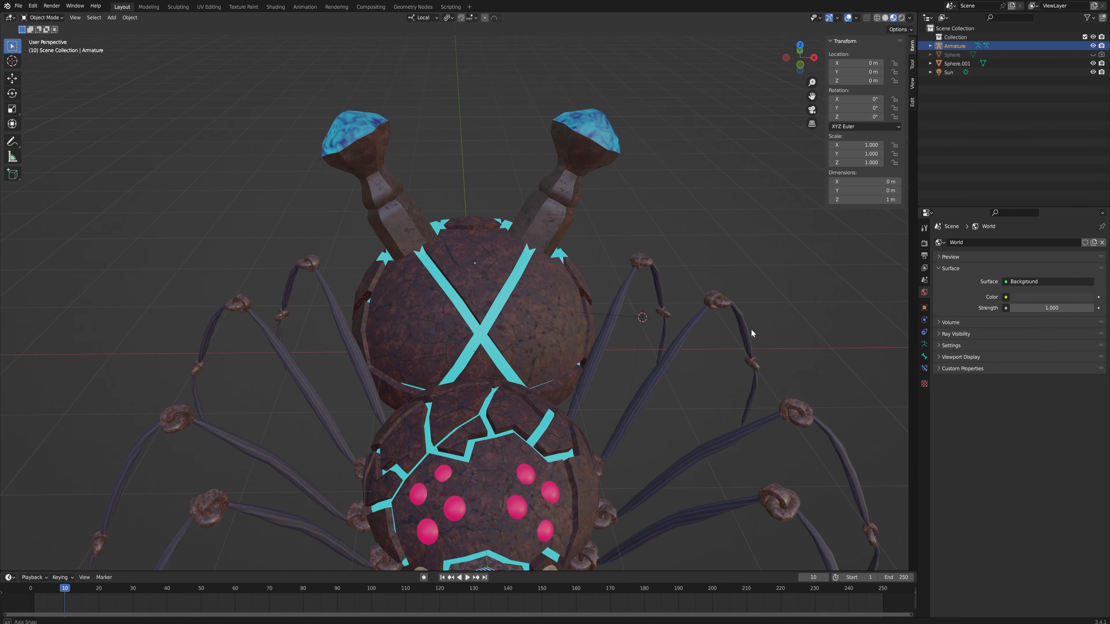
Set the armature's viewport display to In Front so its bone shows through the spider mesh.
{"action": "mouse_move", "coordinate": [751, 328]}
{"action": "middle_mouse_down"}
{"action": "mouse_move", "coordinate": [746, 279]}
{"action": "mouse_move", "coordinate": [744, 312]}
{"action": "middle_mouse_up"}
{"action": "left_click", "coordinate": [924, 345]}
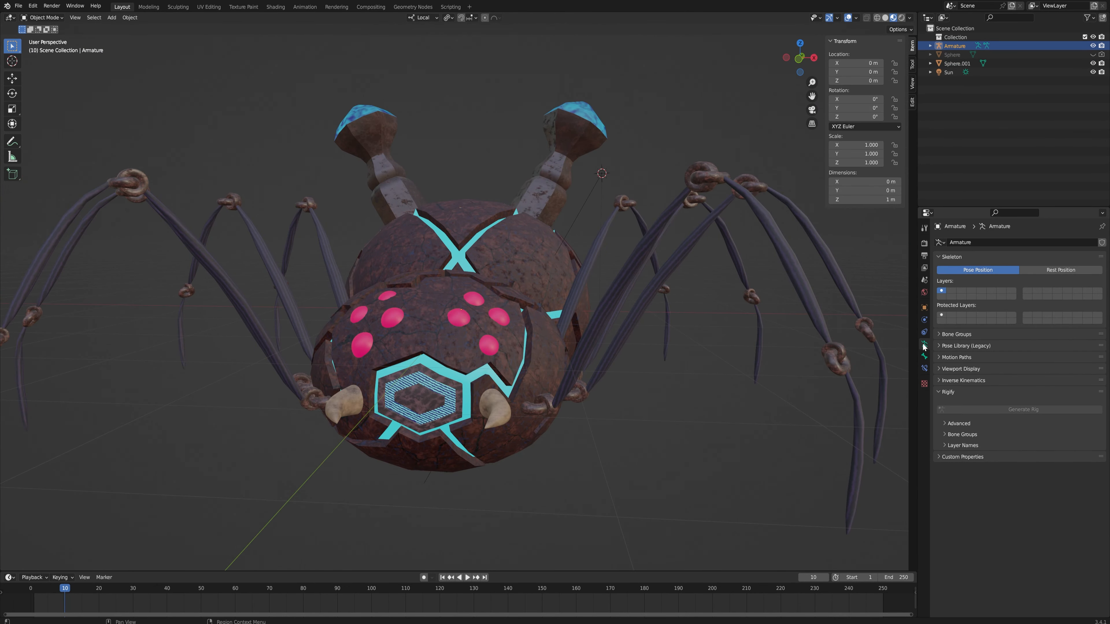
{"action": "left_click", "coordinate": [942, 368]}
{"action": "left_click", "coordinate": [1005, 422]}
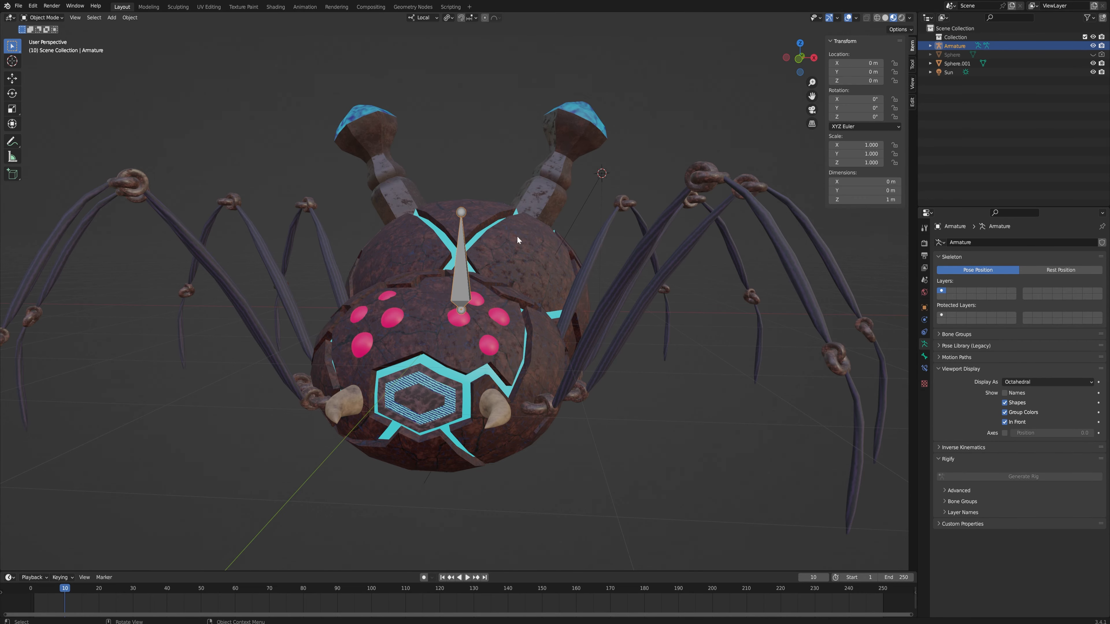
Enter Edit Mode on the armature and rotate the whole bone 90° about its local X axis.
{"action": "middle_click_drag", "start_coordinate": [503, 218], "coordinate": [675, 271]}
{"action": "key", "text": "Tab"}
{"action": "key", "text": "a"}
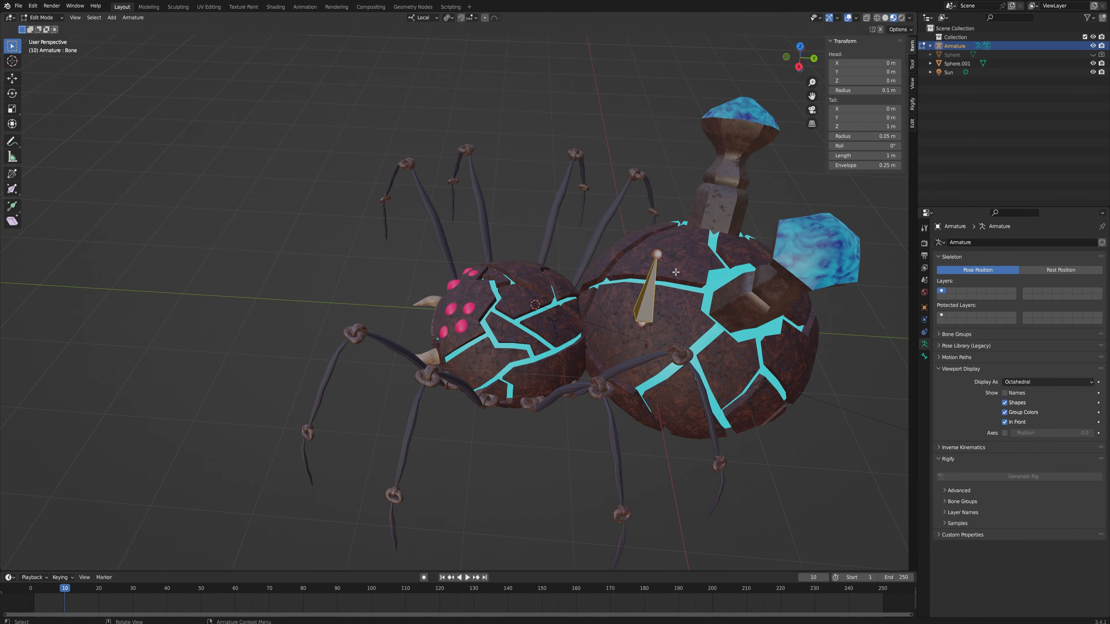
{"action": "key", "text": "r"}
{"action": "key", "text": "x"}
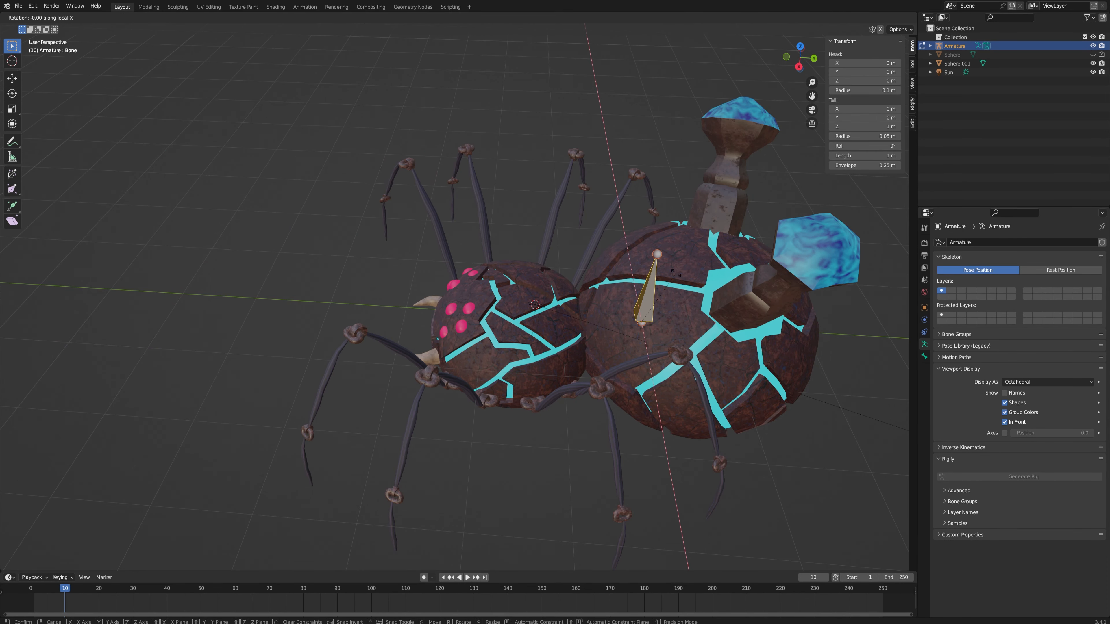
{"action": "type", "text": "90"}
{"action": "key", "text": "Return"}
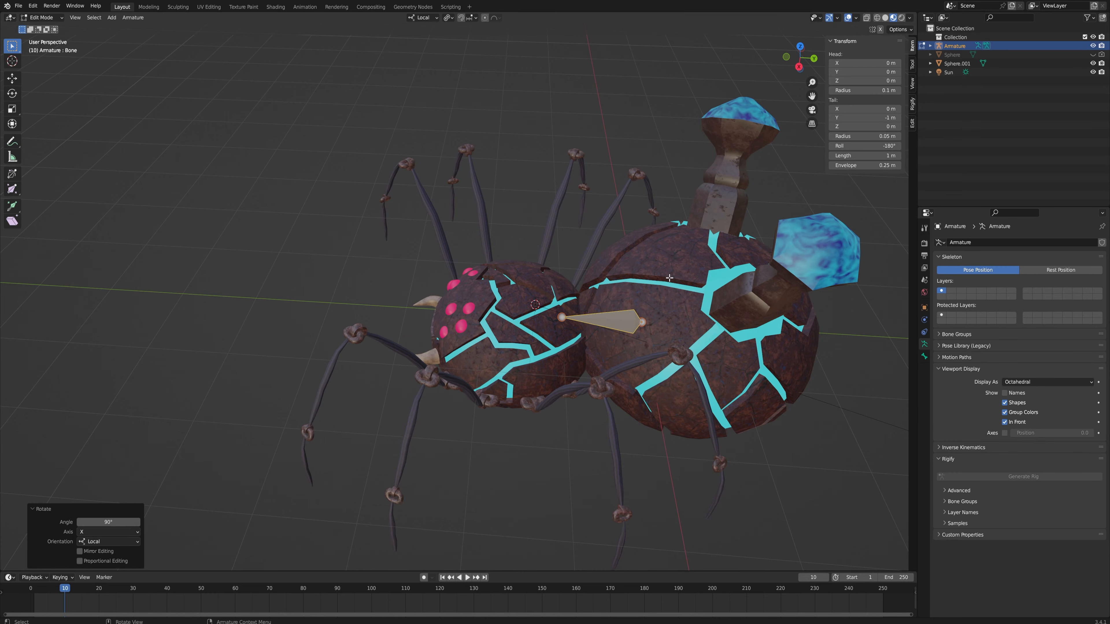
In top view, move the bone horizontally about 0.86 m forward so it starts at the rear of the spider's head.
{"action": "key", "text": "KP_7"}
{"action": "middle_click_drag", "start_coordinate": [526, 182], "coordinate": [542, 206], "text": "shift"}
{"action": "key", "text": "g"}
{"action": "key", "text": "shift+z"}
{"action": "key", "text": "shift+z"}
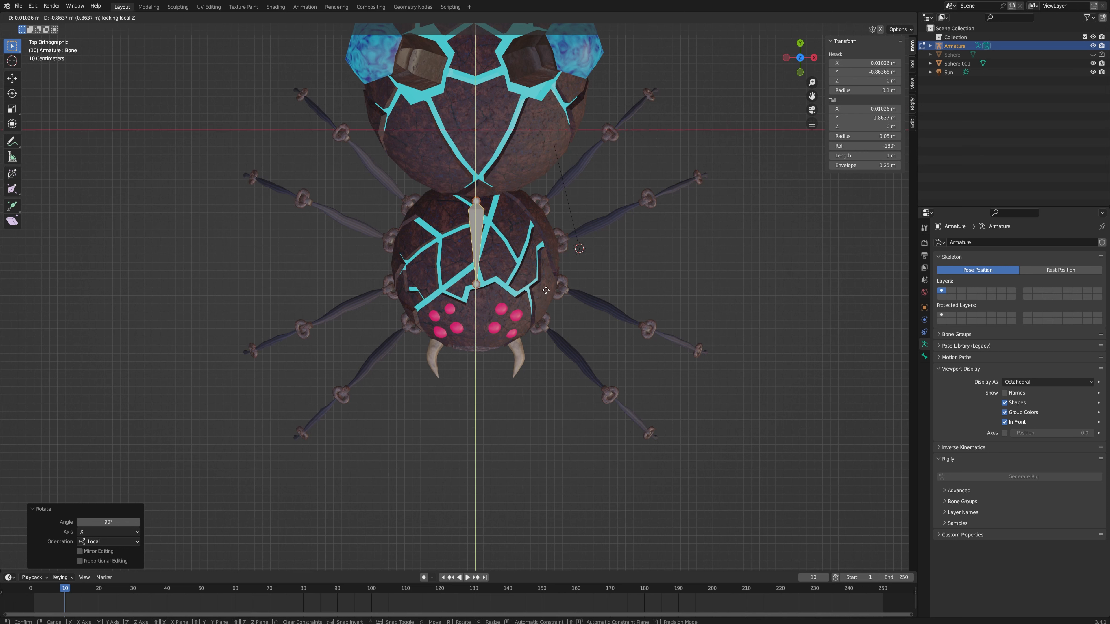
{"action": "left_click", "coordinate": [460, 309]}
Move the bone's front tip about 0.70 m forward along Y to reach the front of the spider's head.
{"action": "left_click", "coordinate": [475, 286]}
{"action": "key", "text": "g"}
{"action": "key", "text": "z"}
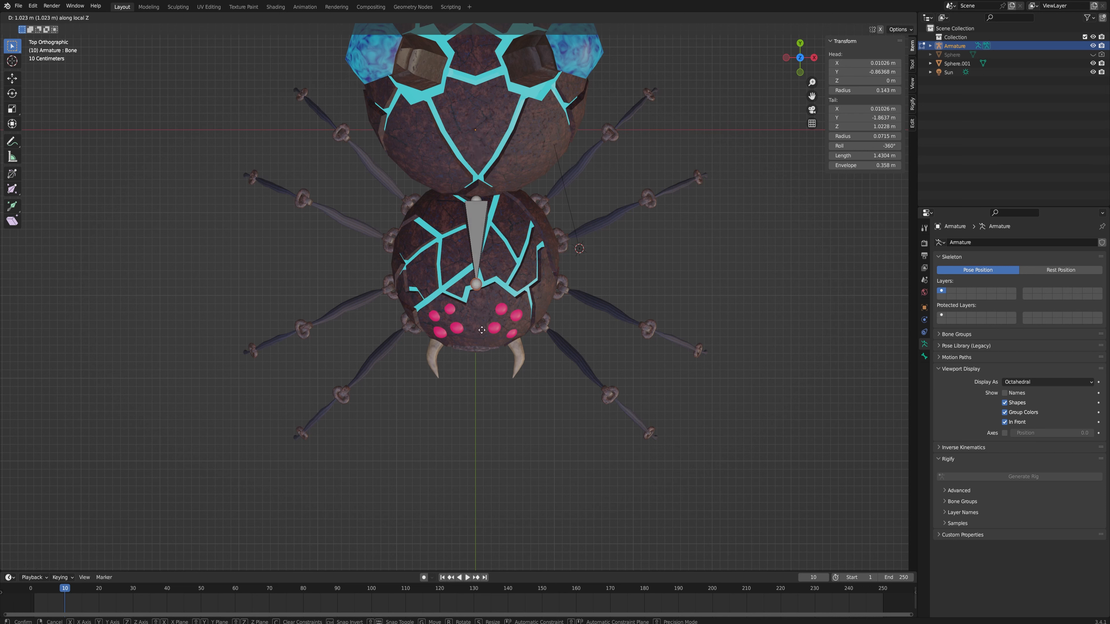
{"action": "right_click", "coordinate": [482, 337]}
{"action": "key", "text": "g"}
{"action": "key", "text": "y"}
{"action": "left_click", "coordinate": [488, 359]}
Extrude a bone about 2.78 m long along Y from the head bone's rear joint through the abdomen.
{"action": "middle_click_drag", "start_coordinate": [488, 359], "coordinate": [526, 245]}
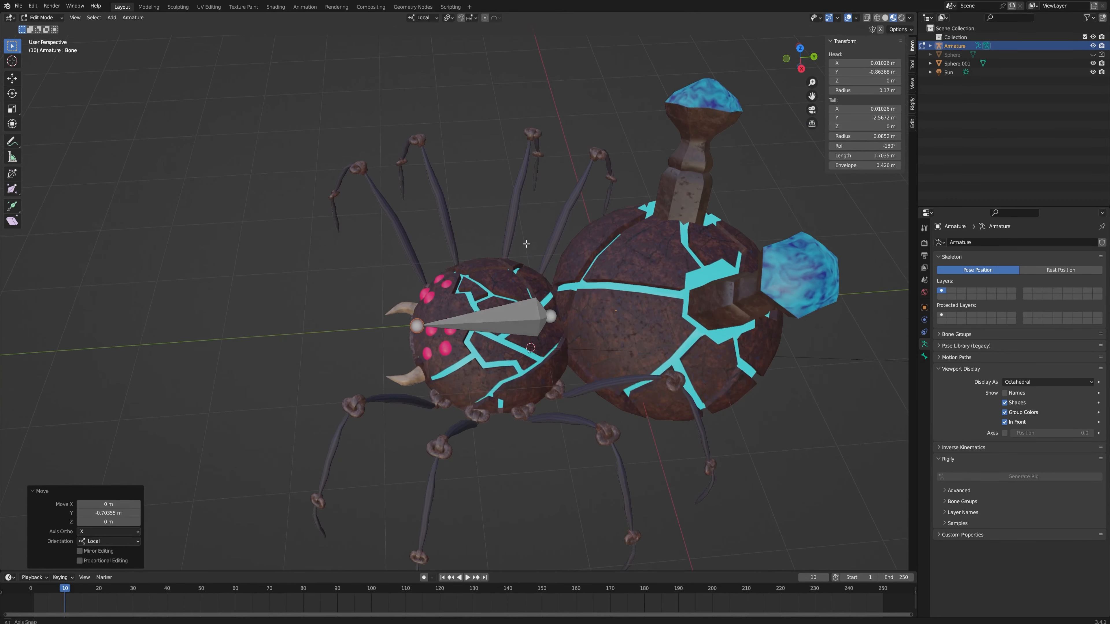
{"action": "middle_click_drag", "start_coordinate": [553, 317], "coordinate": [475, 254]}
{"action": "key", "text": "e"}
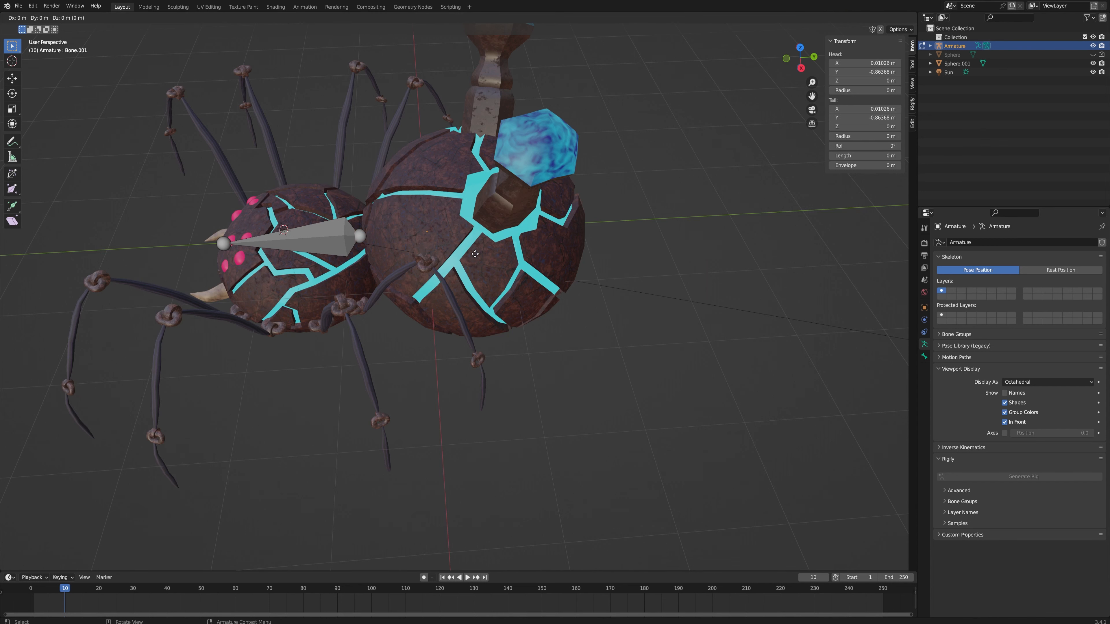
{"action": "key", "text": "y"}
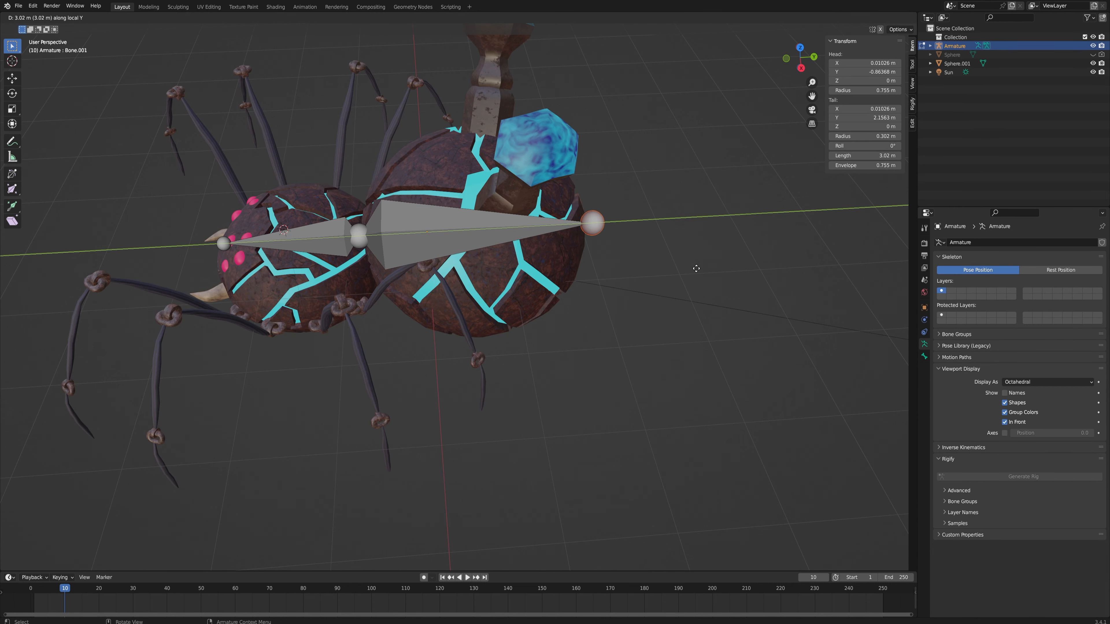
{"action": "left_click", "coordinate": [690, 267]}
Select the abdomen bone and try to disconnect it from a parent bone.
{"action": "scroll", "coordinate": [449, 236], "scroll_direction": "down", "scroll_amount": 6}
{"action": "left_click", "coordinate": [449, 236]}
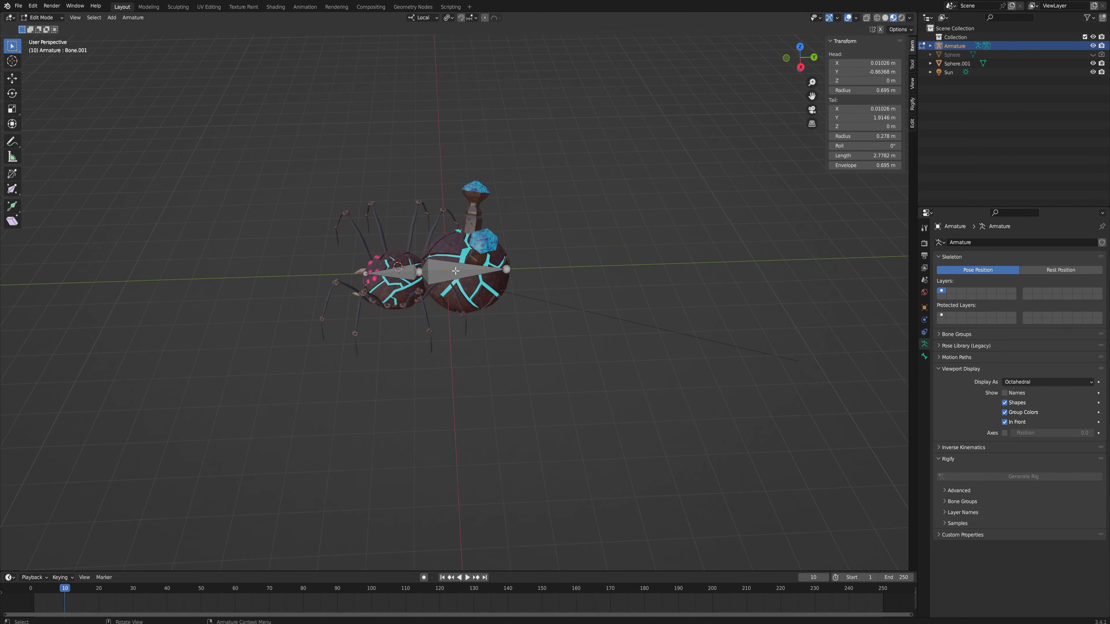
{"action": "scroll", "coordinate": [450, 238], "scroll_direction": "up", "scroll_amount": 5}
{"action": "left_click", "coordinate": [455, 246]}
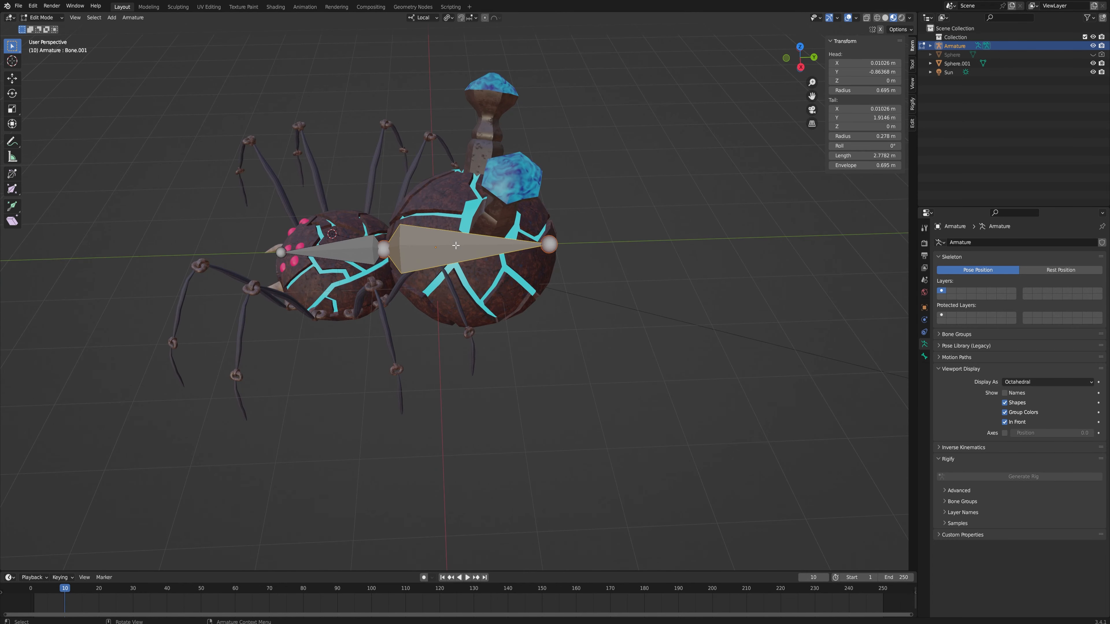
{"action": "key", "text": "alt+p"}
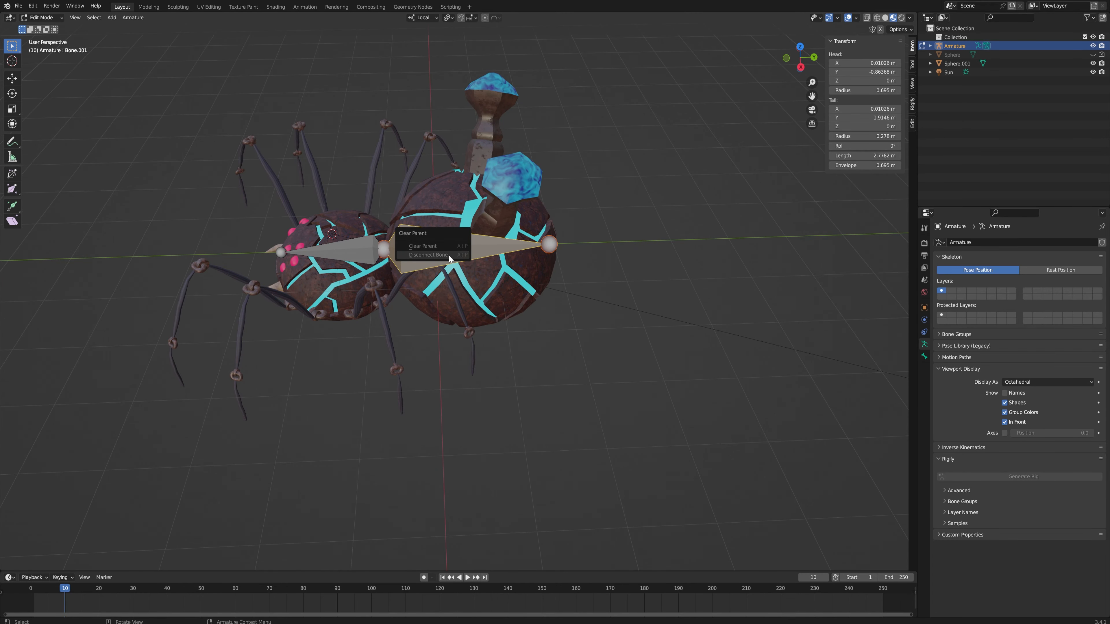
{"action": "left_click", "coordinate": [449, 254]}
Scale the abdomen bone to about 0.7 and move it back into the abdomen with local X locked, leaving a gap behind the head bone.
{"action": "middle_click_drag", "start_coordinate": [449, 261], "coordinate": [507, 238]}
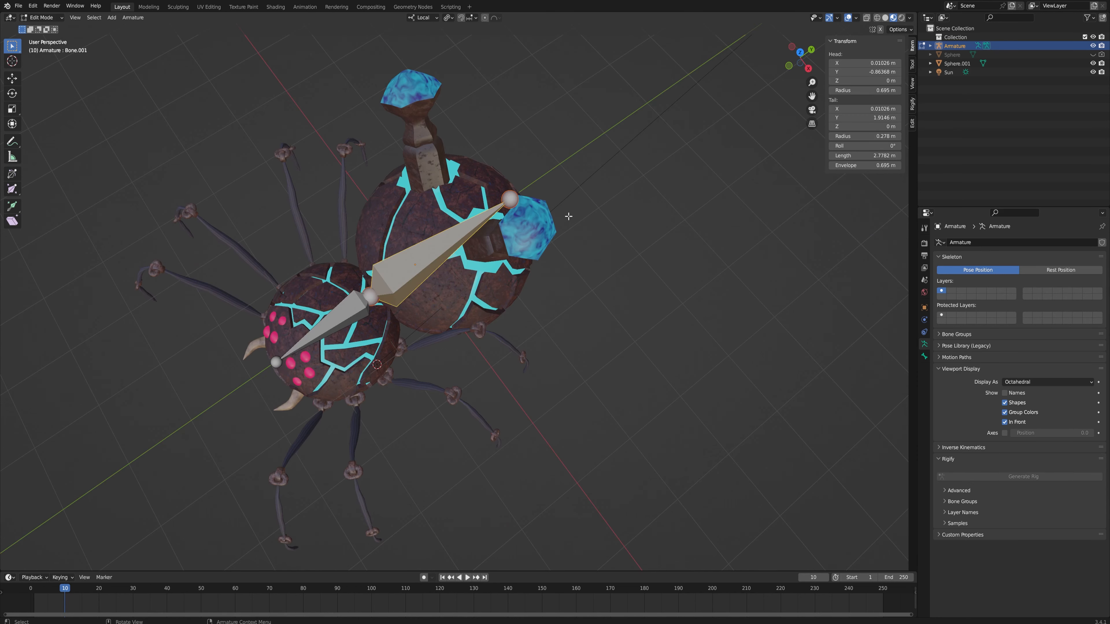
{"action": "key", "text": "s"}
{"action": "left_click", "coordinate": [508, 239]}
{"action": "key", "text": "g"}
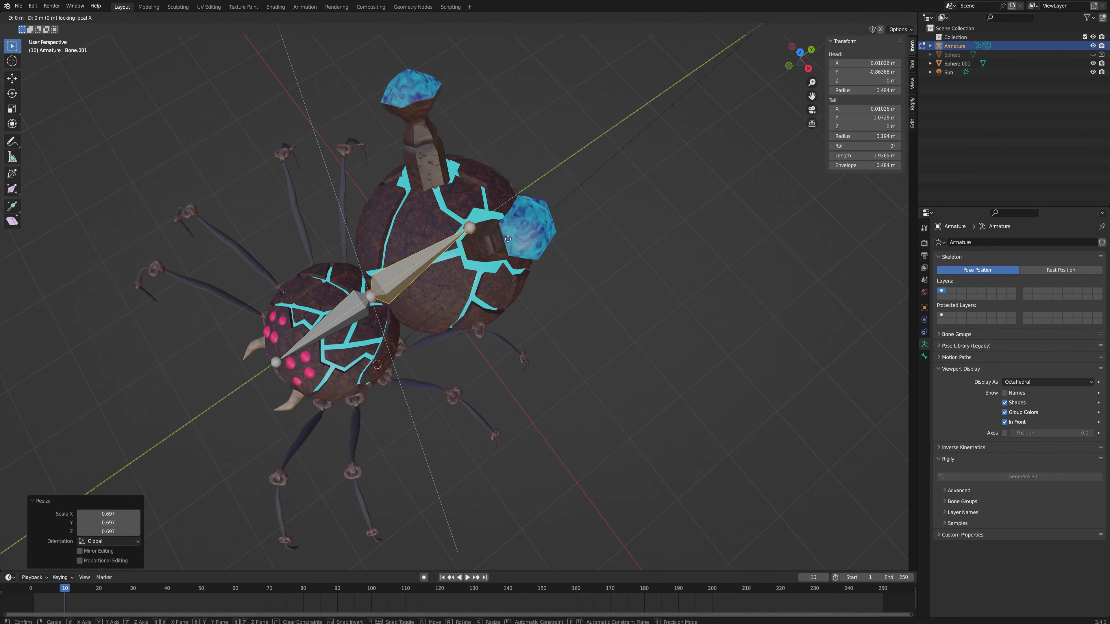
{"action": "left_click", "coordinate": [508, 238]}
Parent the abdomen bone to the head bone with Keep Offset.
{"action": "middle_click_drag", "start_coordinate": [508, 238], "coordinate": [437, 246]}
{"action": "left_click", "coordinate": [355, 262]}
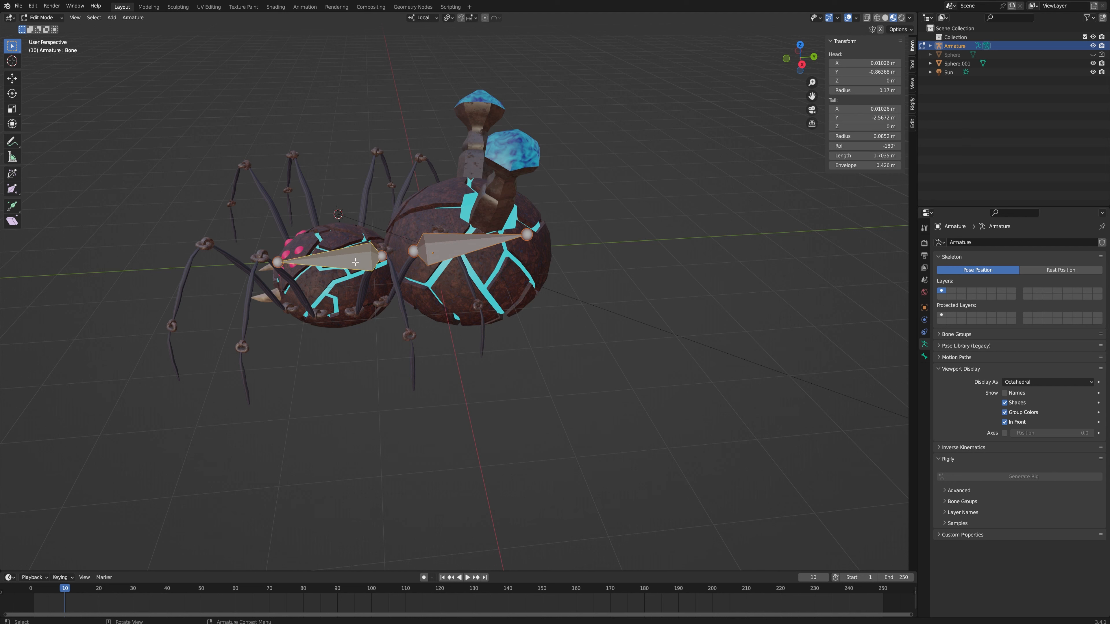
{"action": "key", "text": "ctrl+p"}
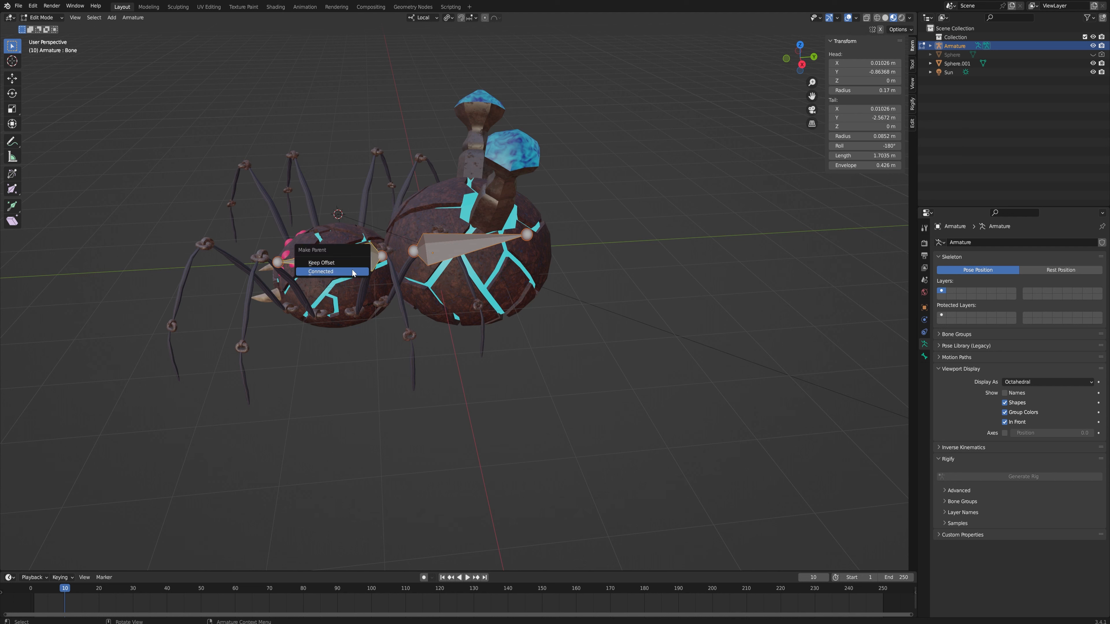
{"action": "left_click", "coordinate": [314, 263]}
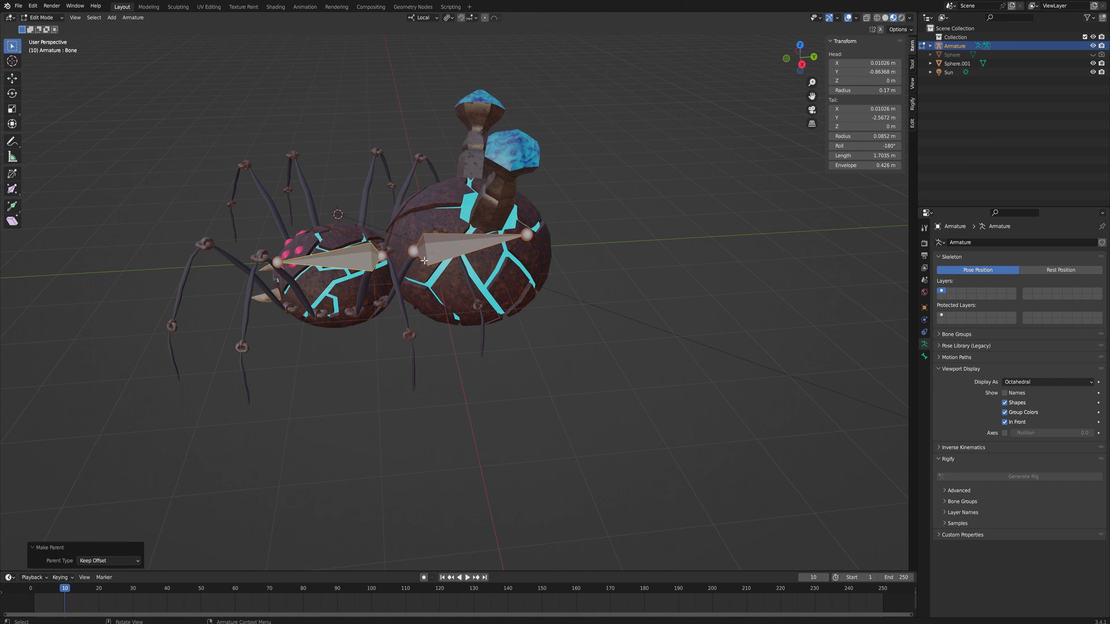
Test moving the abdomen bone in Pose Mode, cancel the move, and return to Edit Mode.
{"action": "left_click", "coordinate": [43, 17]}
{"action": "left_click", "coordinate": [44, 46]}
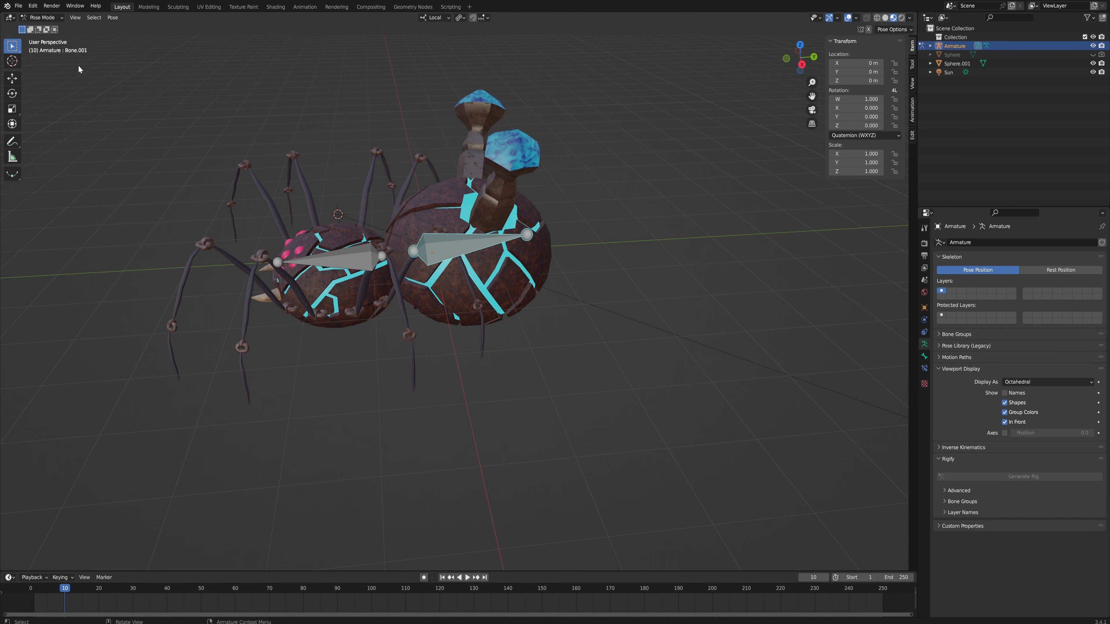
{"action": "left_click", "coordinate": [338, 252]}
{"action": "left_click", "coordinate": [452, 244]}
{"action": "key", "text": "g"}
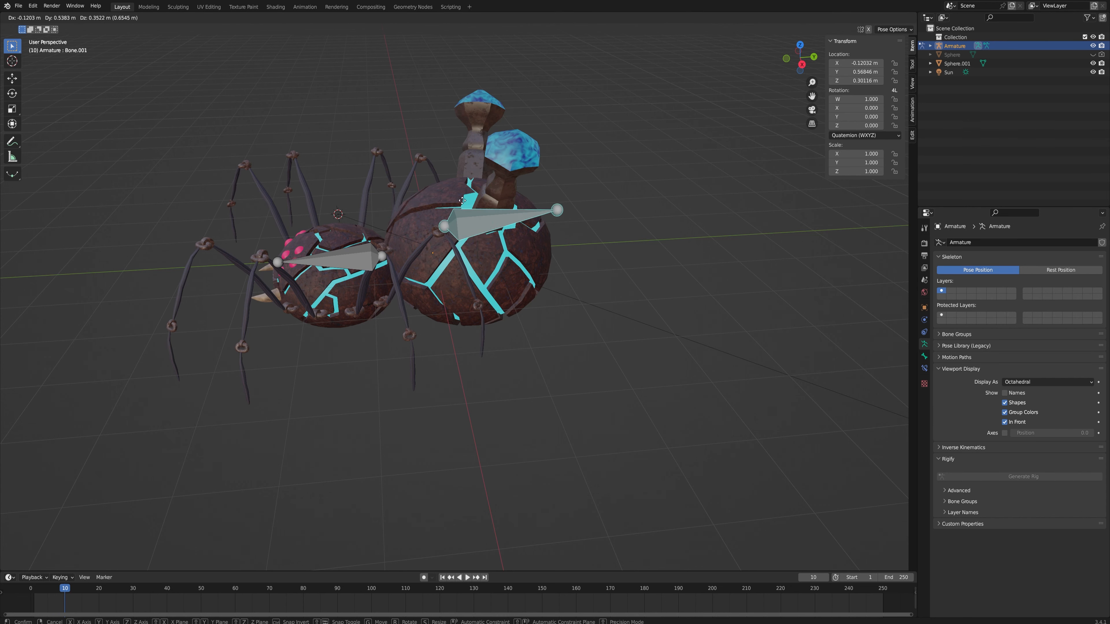
{"action": "key", "text": "Escape"}
{"action": "left_click", "coordinate": [43, 18]}
{"action": "left_click", "coordinate": [41, 37]}
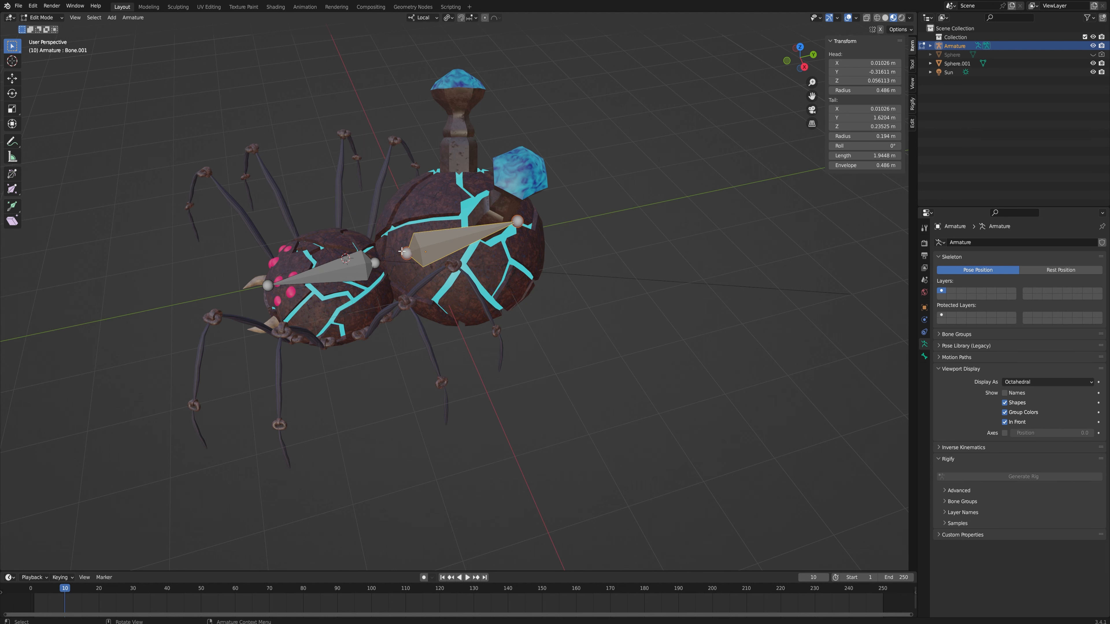
Extrude a bone about 0.43 m long in the horizontal plane from the head bone's front tip toward one fang, and select it.
{"action": "middle_click_drag", "start_coordinate": [385, 322], "coordinate": [480, 420]}
{"action": "scroll", "coordinate": [437, 350], "scroll_direction": "up", "scroll_amount": 3}
{"action": "middle_click_drag", "start_coordinate": [437, 371], "coordinate": [419, 262], "text": "shift"}
{"action": "left_click", "coordinate": [400, 396]}
{"action": "key", "text": "e"}
{"action": "key", "text": "shift+z"}
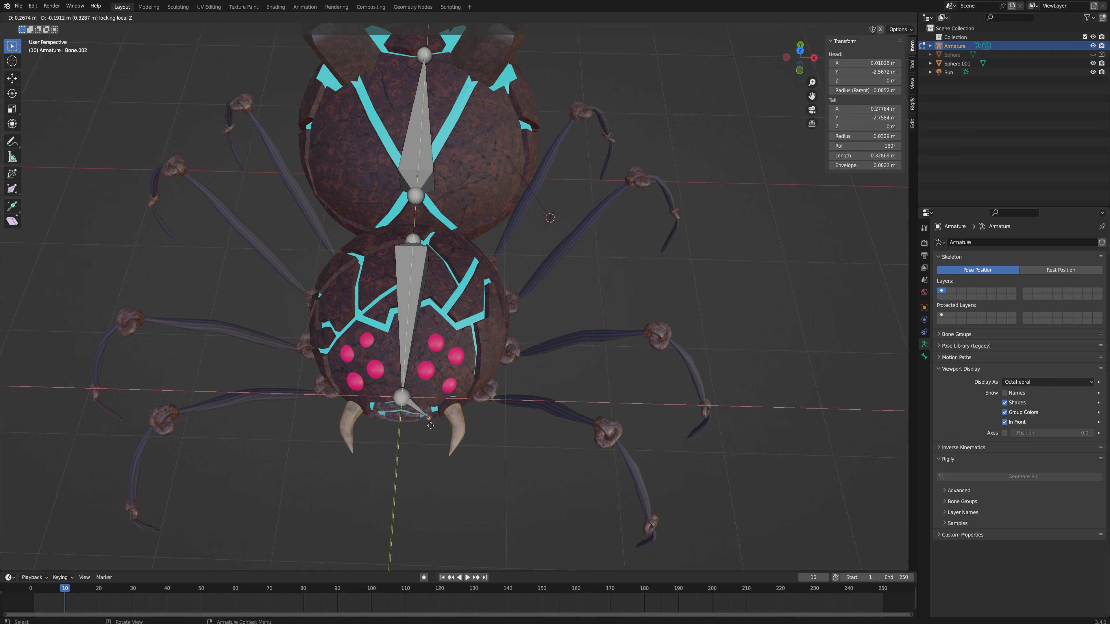
{"action": "left_click", "coordinate": [424, 422]}
{"action": "left_click", "coordinate": [417, 409]}
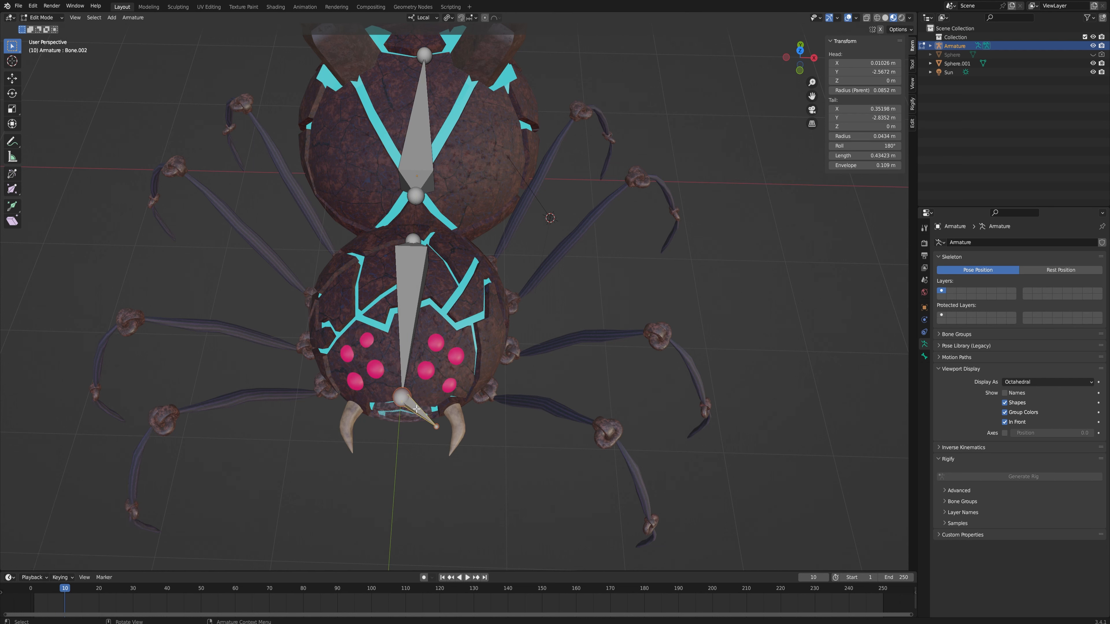
Disconnect the new bone from the head bone without clearing its parent, and move it about 0.46 m along X to the fang.
{"action": "key", "text": "alt+p"}
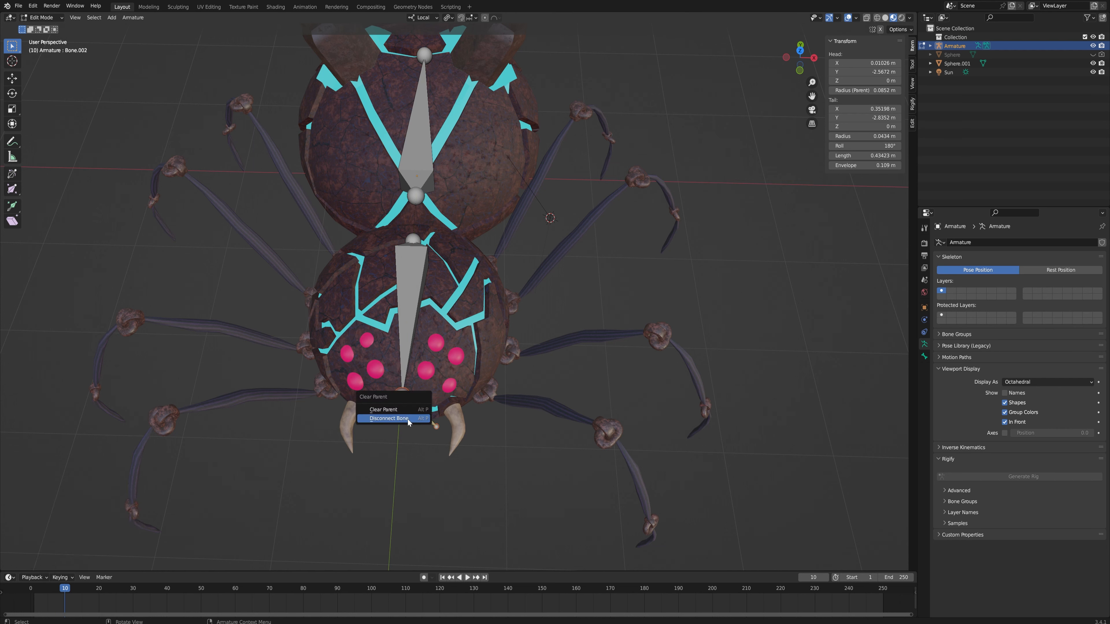
{"action": "left_click", "coordinate": [389, 419]}
{"action": "key", "text": "g"}
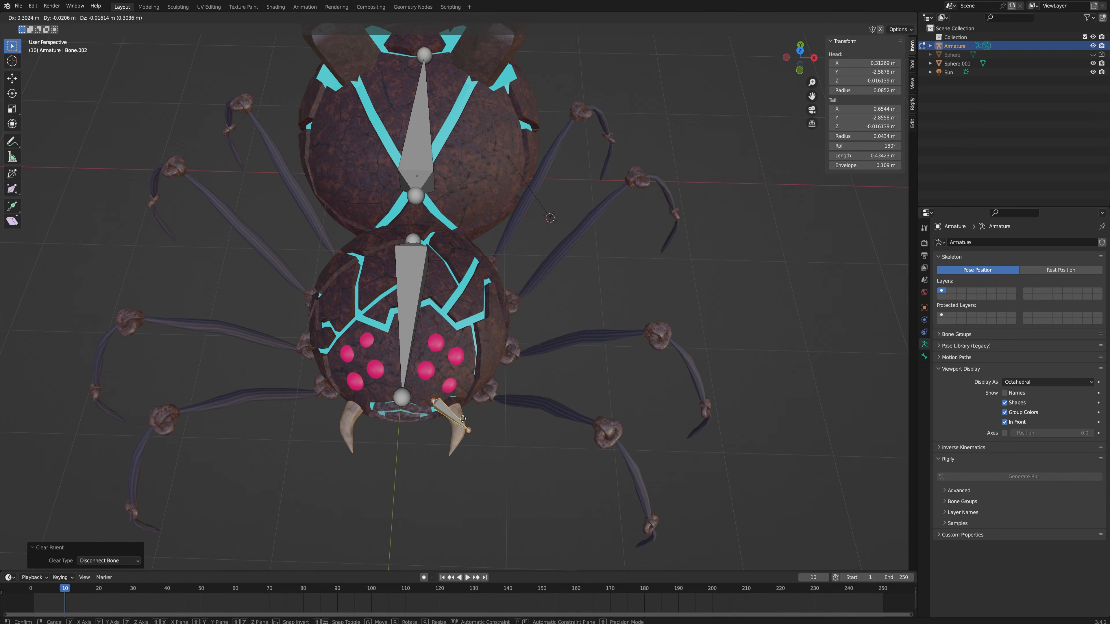
{"action": "left_click", "coordinate": [478, 420]}
Move the fang bone's base joint about 0.08 m along local Y to the root of the fang.
{"action": "middle_click_drag", "start_coordinate": [478, 421], "coordinate": [384, 404]}
{"action": "scroll", "coordinate": [384, 404], "scroll_direction": "up", "scroll_amount": 5}
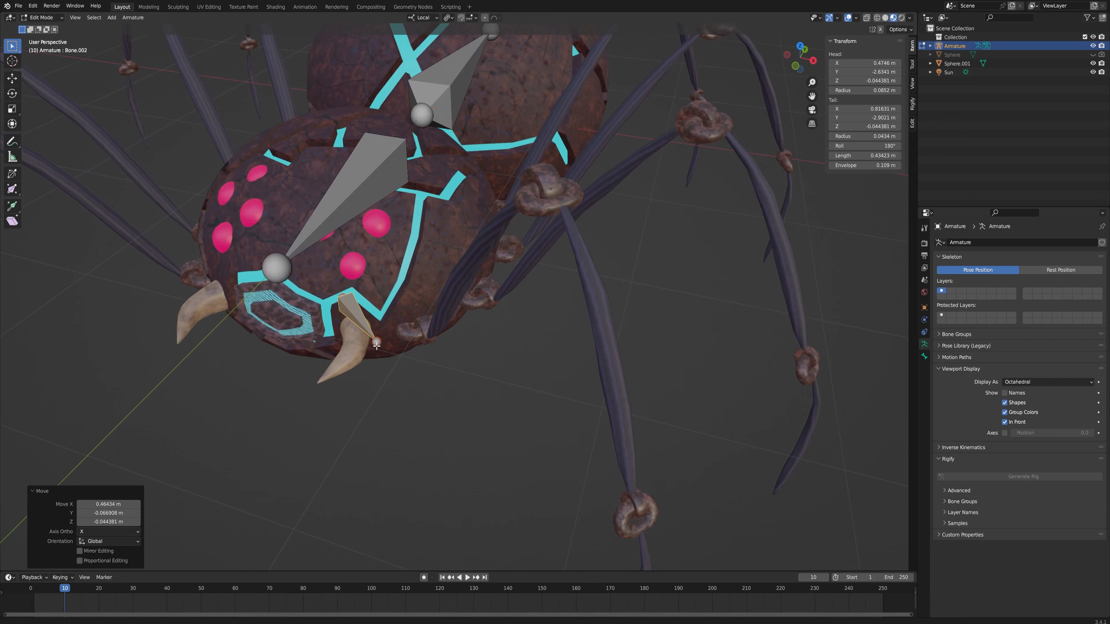
{"action": "middle_click_drag", "start_coordinate": [313, 284], "coordinate": [433, 306]}
{"action": "scroll", "coordinate": [426, 188], "scroll_direction": "up", "scroll_amount": 4}
{"action": "scroll", "coordinate": [406, 205], "scroll_direction": "down", "scroll_amount": 6}
{"action": "scroll", "coordinate": [444, 324], "scroll_direction": "up", "scroll_amount": 5}
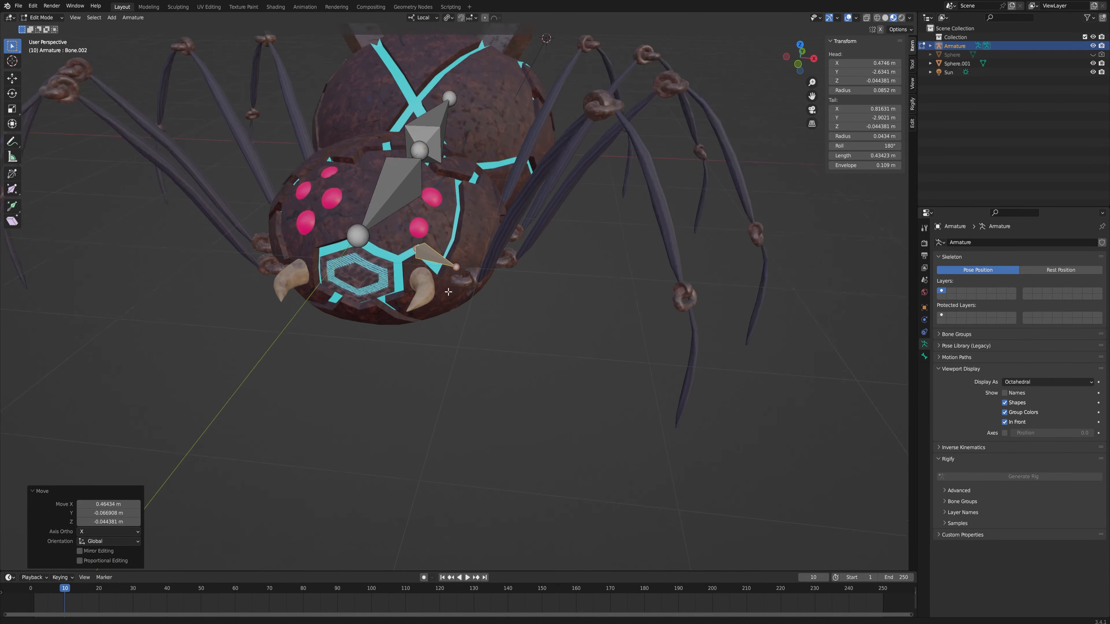
{"action": "scroll", "coordinate": [423, 348], "scroll_direction": "down", "scroll_amount": 2}
{"action": "middle_click_drag", "start_coordinate": [447, 254], "coordinate": [444, 226]}
{"action": "scroll", "coordinate": [424, 348], "scroll_direction": "up", "scroll_amount": 3}
{"action": "key", "text": "KP_7"}
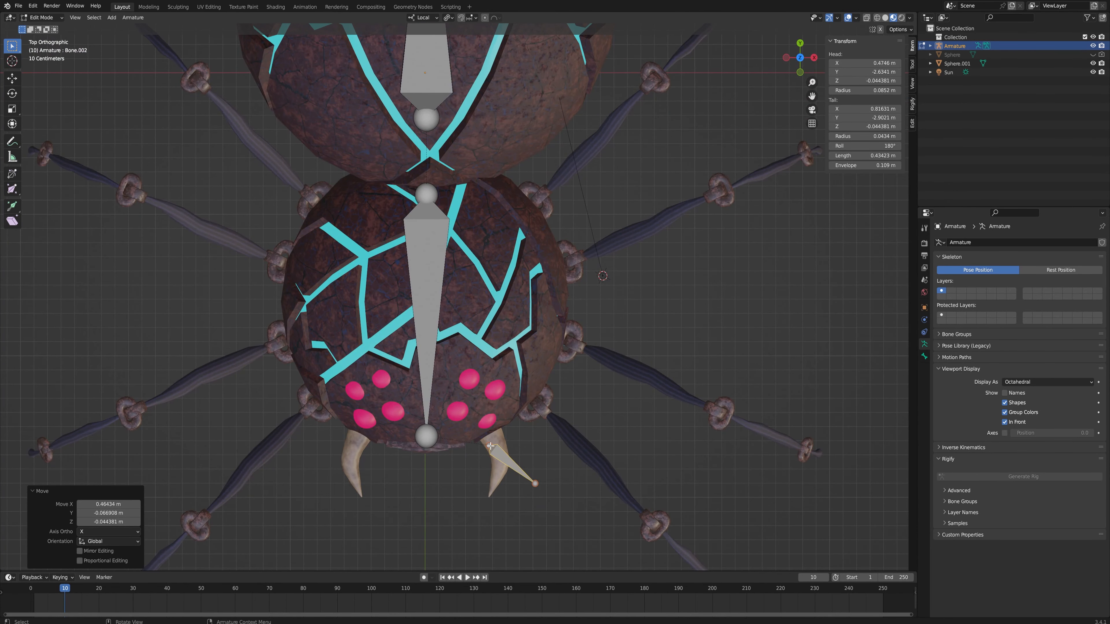
{"action": "left_click", "coordinate": [490, 446]}
{"action": "key", "text": "g"}
{"action": "middle_click_drag", "start_coordinate": [490, 444], "coordinate": [489, 434]}
{"action": "left_click", "coordinate": [489, 434]}
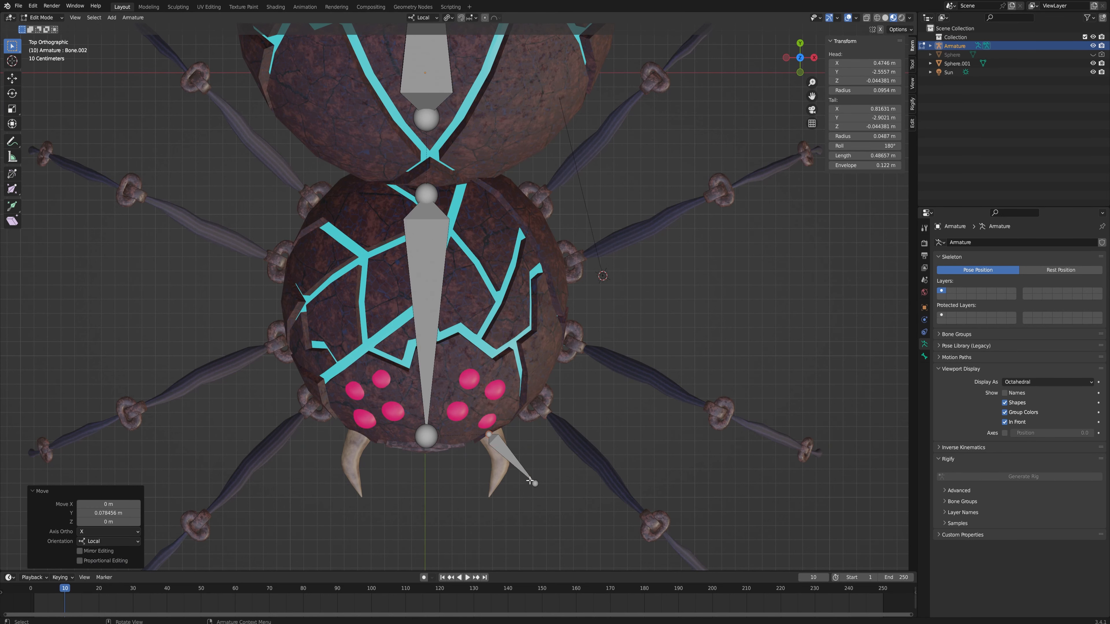
Move the fang bone's tip about 0.3 m onto the fang's point with local Z locked.
{"action": "left_click", "coordinate": [536, 481]}
{"action": "key", "text": "g"}
{"action": "key", "text": "shift+z"}
{"action": "key", "text": "shift+z"}
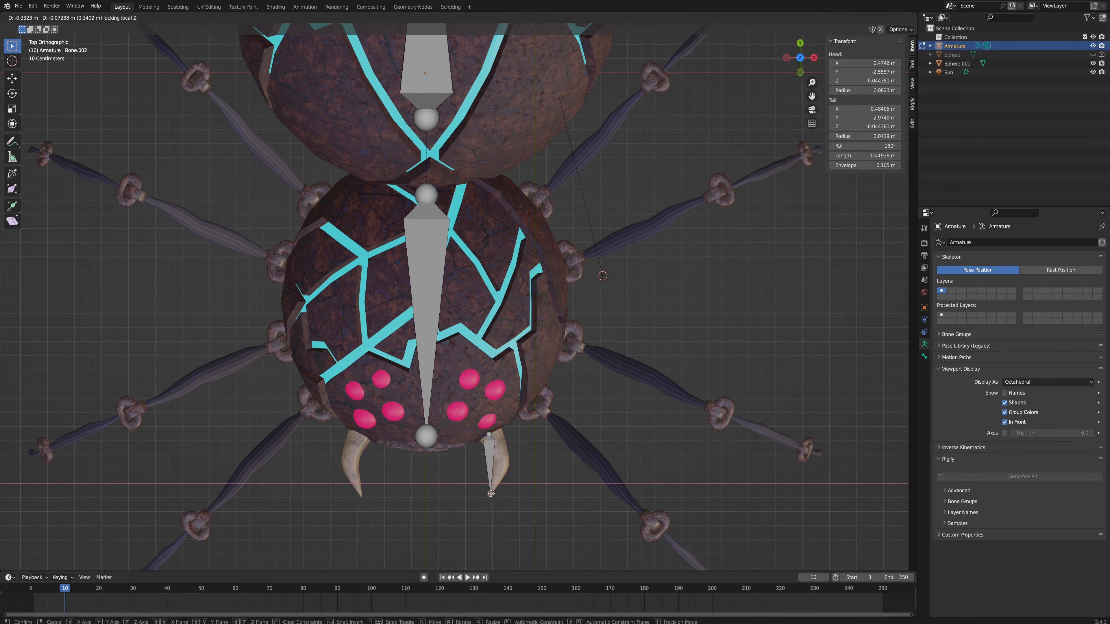
{"action": "left_click", "coordinate": [493, 494]}
Move both fang bones' base joints outward along local X toward the fang roots, about 0.07 m and 0.03 m.
{"action": "middle_click_drag", "start_coordinate": [492, 494], "coordinate": [480, 388]}
{"action": "key", "text": "KP_7"}
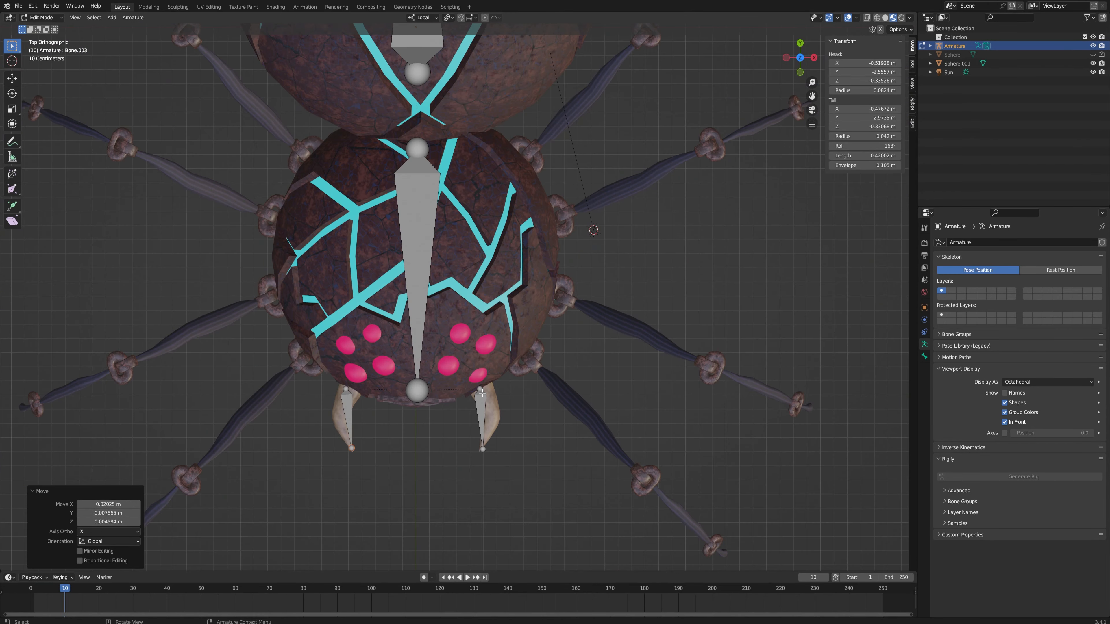
{"action": "left_click", "coordinate": [480, 389]}
{"action": "key", "text": "g"}
{"action": "key", "text": "x"}
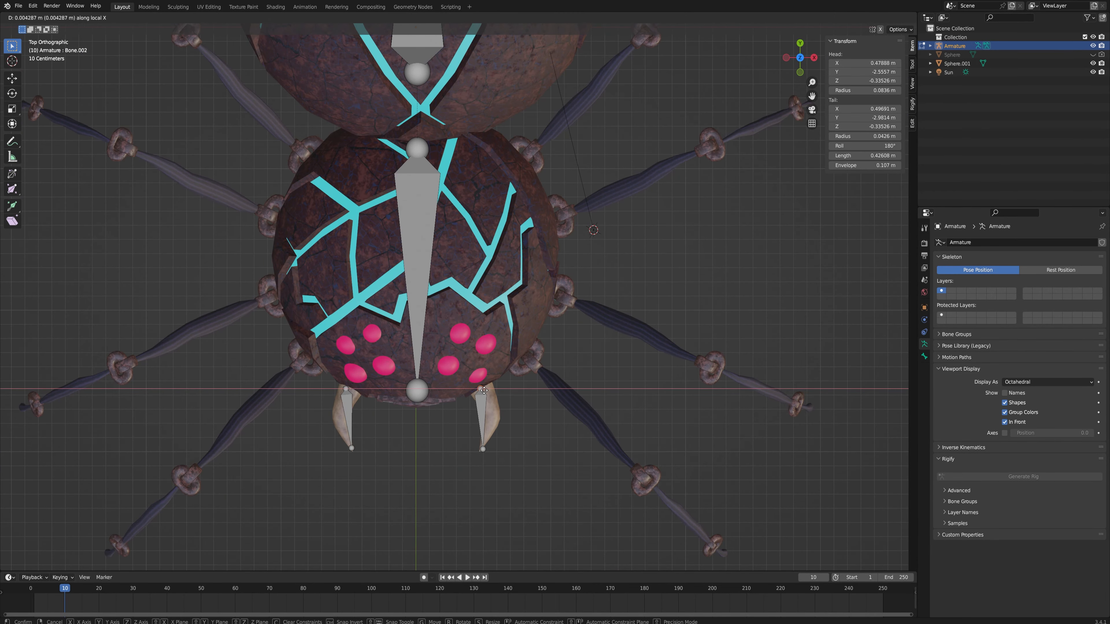
{"action": "left_click", "coordinate": [489, 389]}
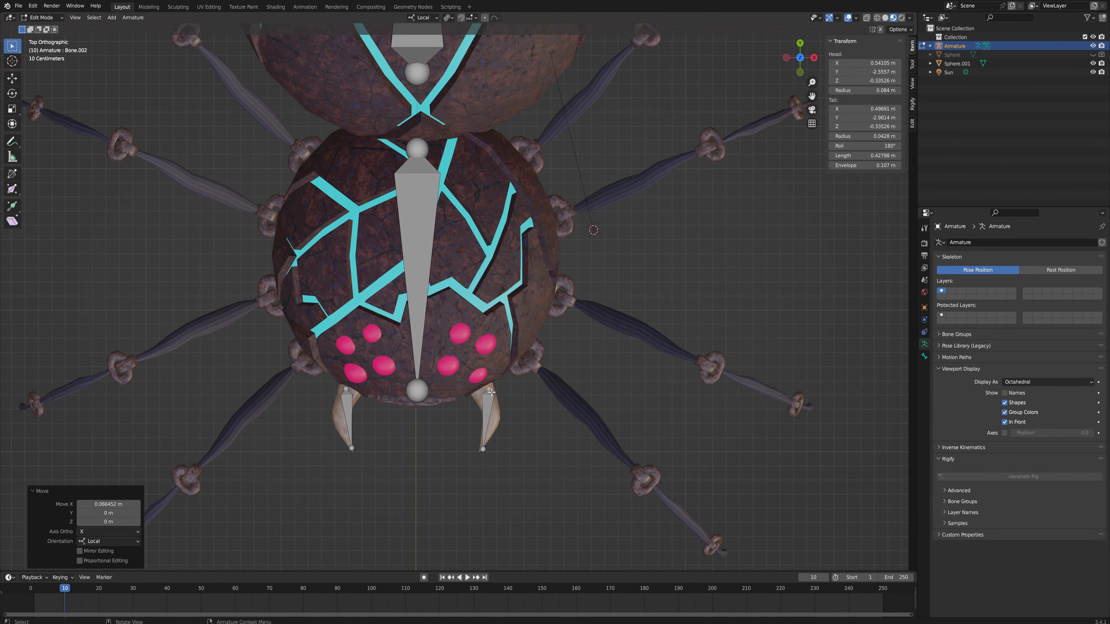
{"action": "left_click", "coordinate": [341, 389]}
{"action": "key", "text": "g"}
{"action": "key", "text": "x"}
{"action": "left_click", "coordinate": [340, 389]}
Test the rotation of each fang bone about its local Z axis.
{"action": "left_click", "coordinate": [489, 402]}
{"action": "key", "text": "r"}
{"action": "key", "text": "z"}
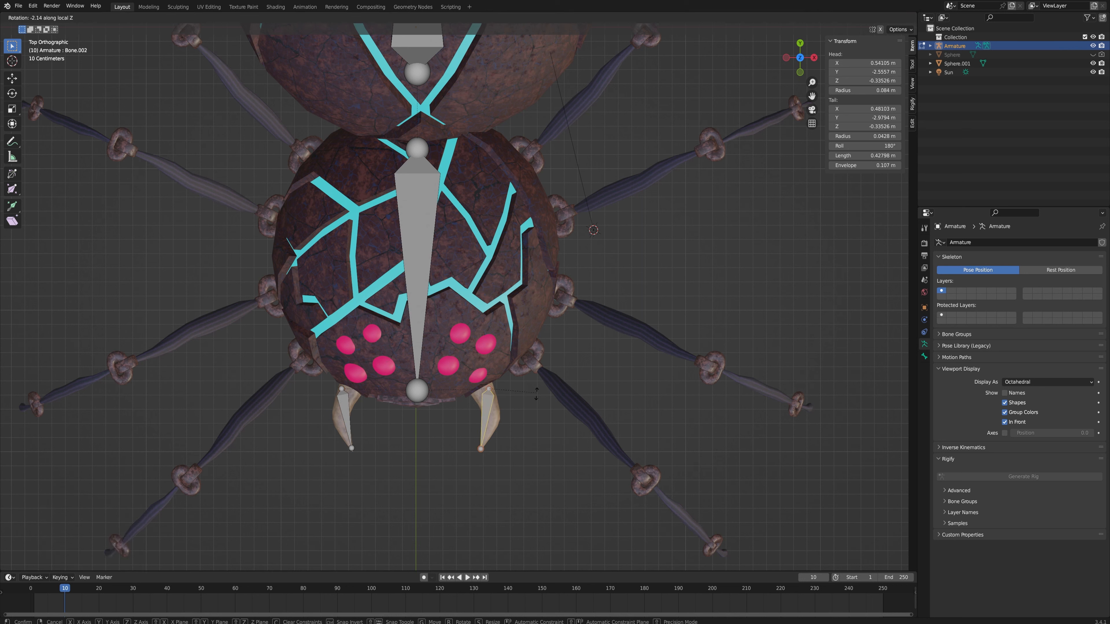
{"action": "left_click", "coordinate": [469, 408]}
{"action": "left_click", "coordinate": [349, 401]}
{"action": "key", "text": "r"}
{"action": "key", "text": "z"}
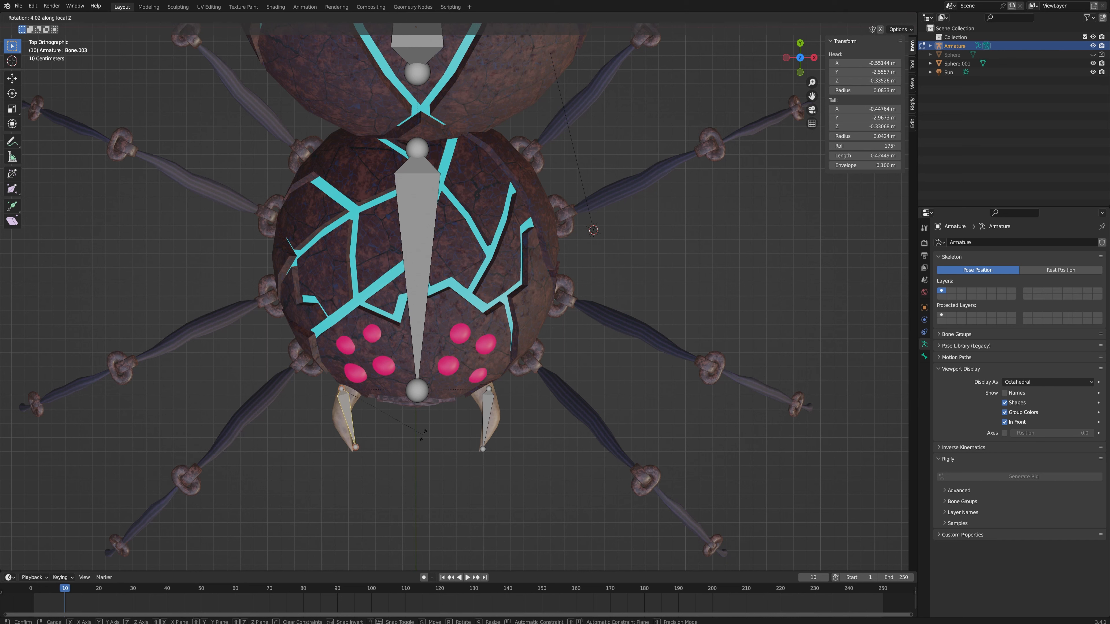
{"action": "left_click", "coordinate": [438, 409]}
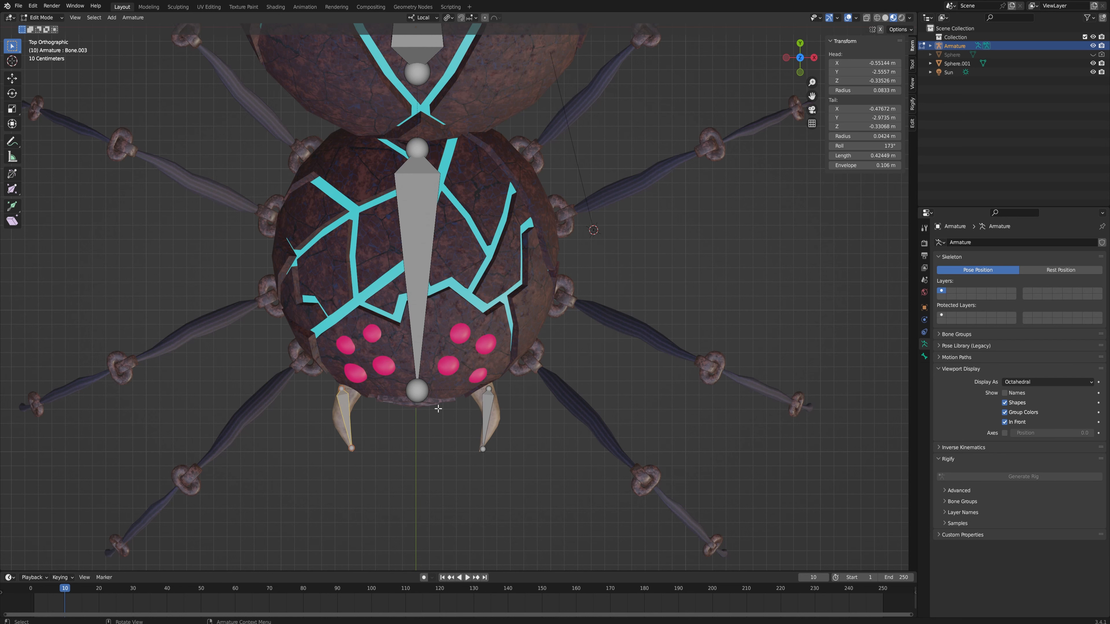
Extrude a bone about 0.76 m long sideways from the head bone's front tip and disconnect it without clearing its parent.
{"action": "middle_click_drag", "start_coordinate": [485, 452], "coordinate": [458, 408]}
{"action": "left_click", "coordinate": [458, 409]}
{"action": "middle_click_drag", "start_coordinate": [570, 472], "coordinate": [552, 426]}
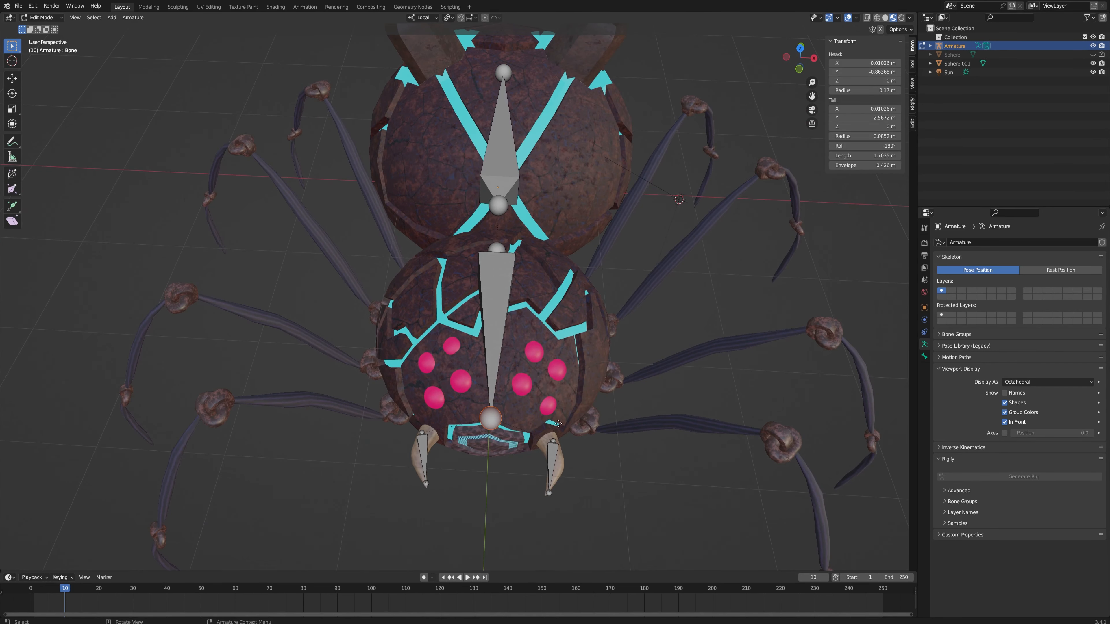
{"action": "key", "text": "e"}
{"action": "left_click", "coordinate": [645, 424]}
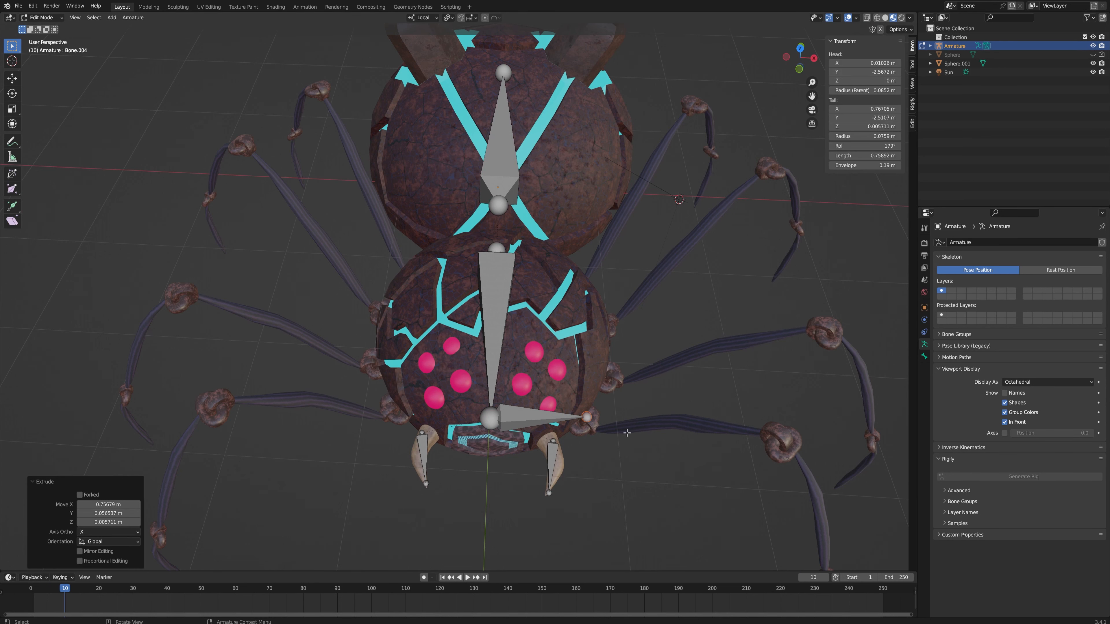
{"action": "left_click", "coordinate": [538, 420]}
{"action": "key", "text": "alt+p"}
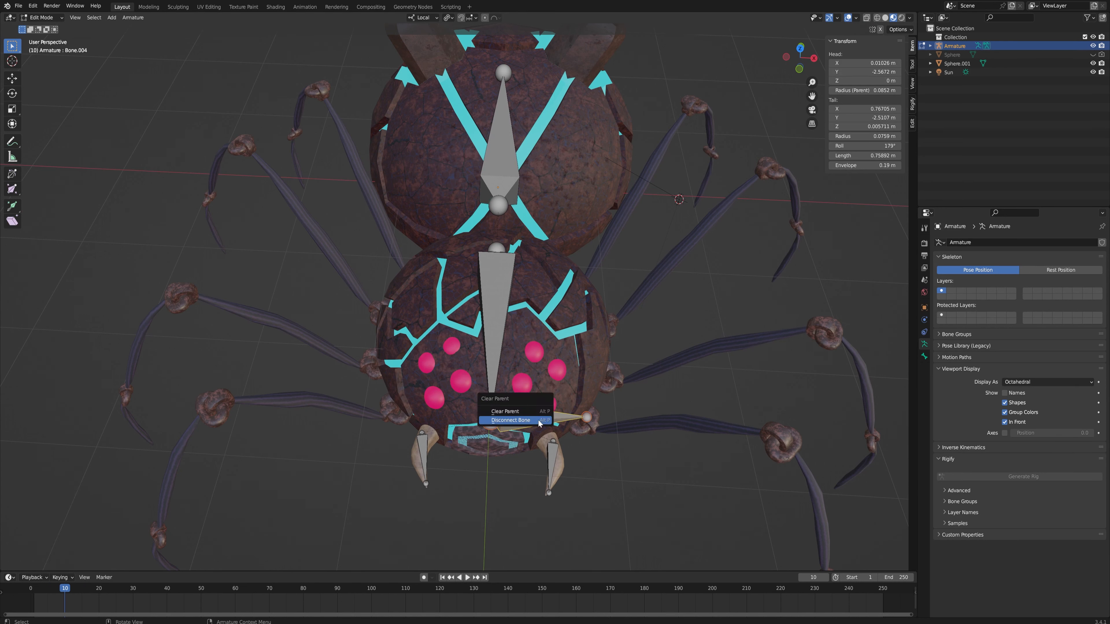
{"action": "left_click", "coordinate": [539, 421]}
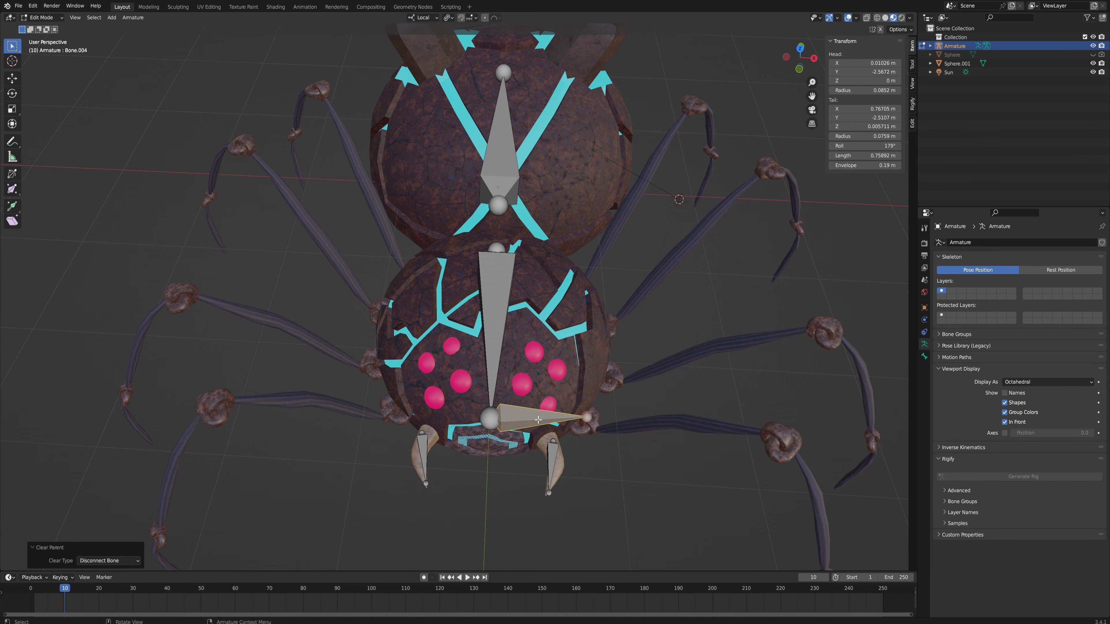
Move the disconnected bone to the base of the front leg, about 0.87 m horizontally and 0.38 m down along local Z.
{"action": "key", "text": "KP_7"}
{"action": "key", "text": "g"}
{"action": "key", "text": "shift+z"}
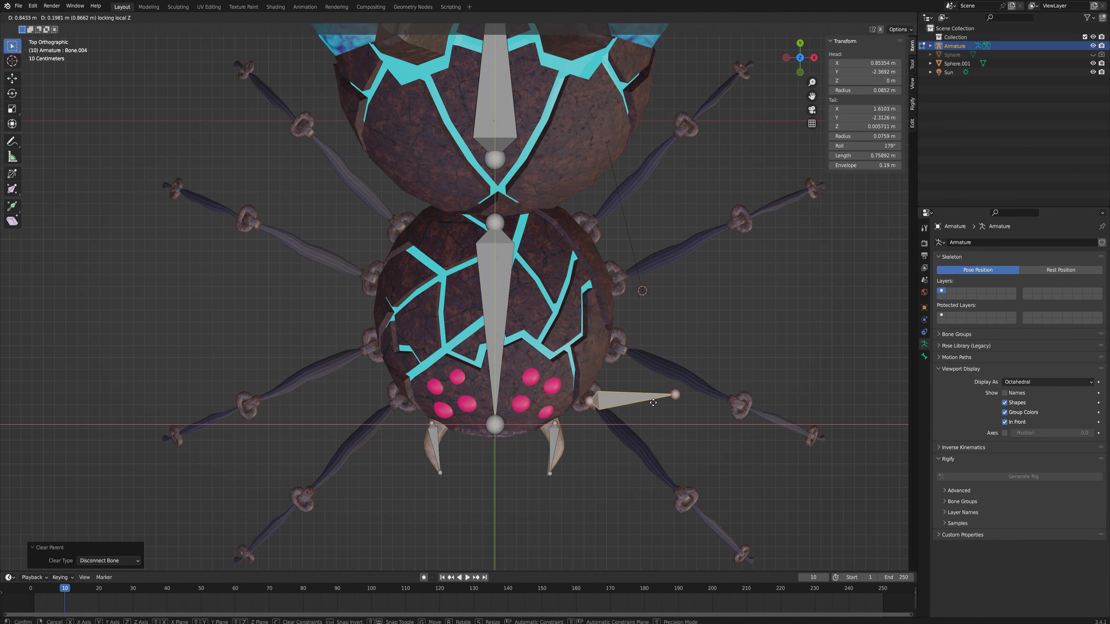
{"action": "left_click", "coordinate": [654, 402]}
{"action": "middle_click_drag", "start_coordinate": [654, 402], "coordinate": [697, 385]}
{"action": "key", "text": "g"}
{"action": "key", "text": "z"}
{"action": "left_click", "coordinate": [639, 410]}
Move the leg bone's tip over the front leg's first knee joint and raise it about 1.45 m along local Z.
{"action": "left_click", "coordinate": [697, 385]}
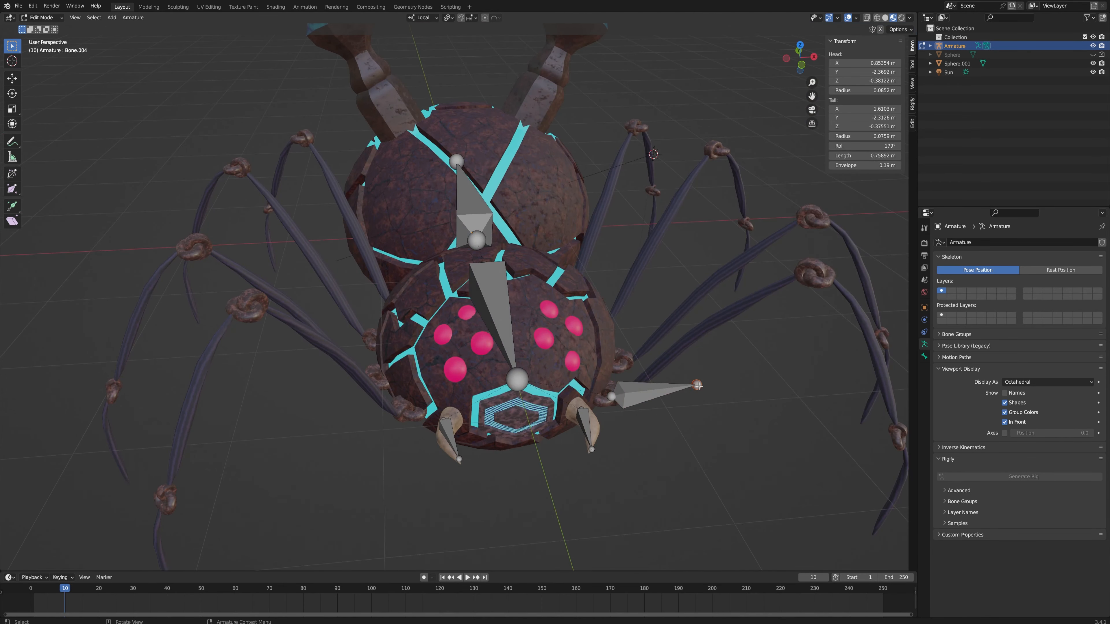
{"action": "key", "text": "KP_7"}
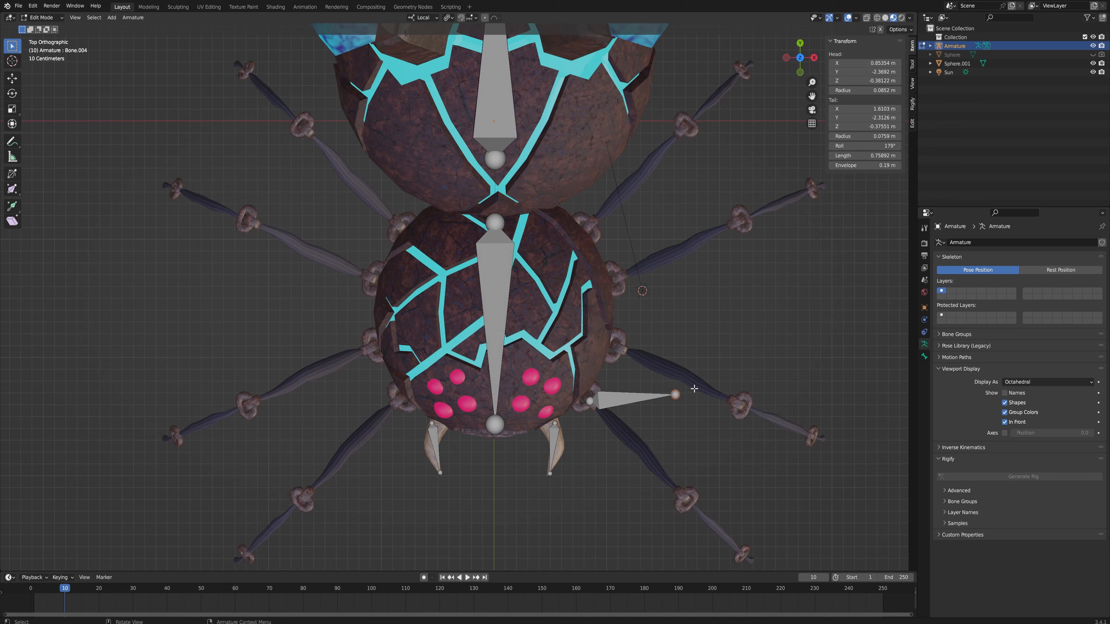
{"action": "key", "text": "g"}
{"action": "left_click", "coordinate": [703, 497]}
{"action": "middle_click_drag", "start_coordinate": [703, 498], "coordinate": [723, 451]}
{"action": "key", "text": "g"}
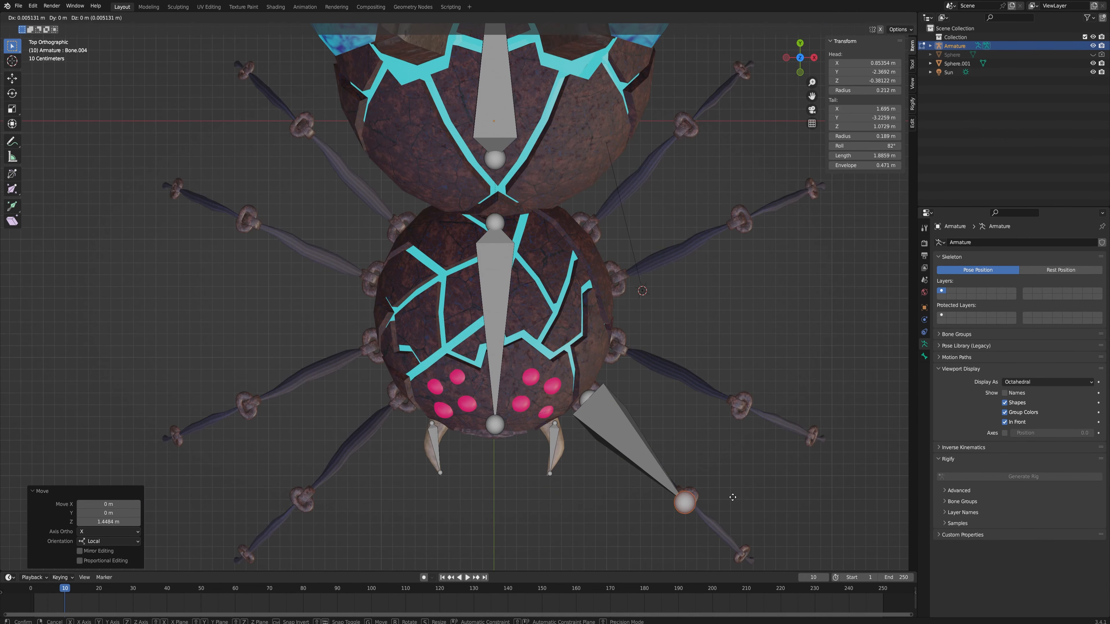
{"action": "key", "text": "shift+z"}
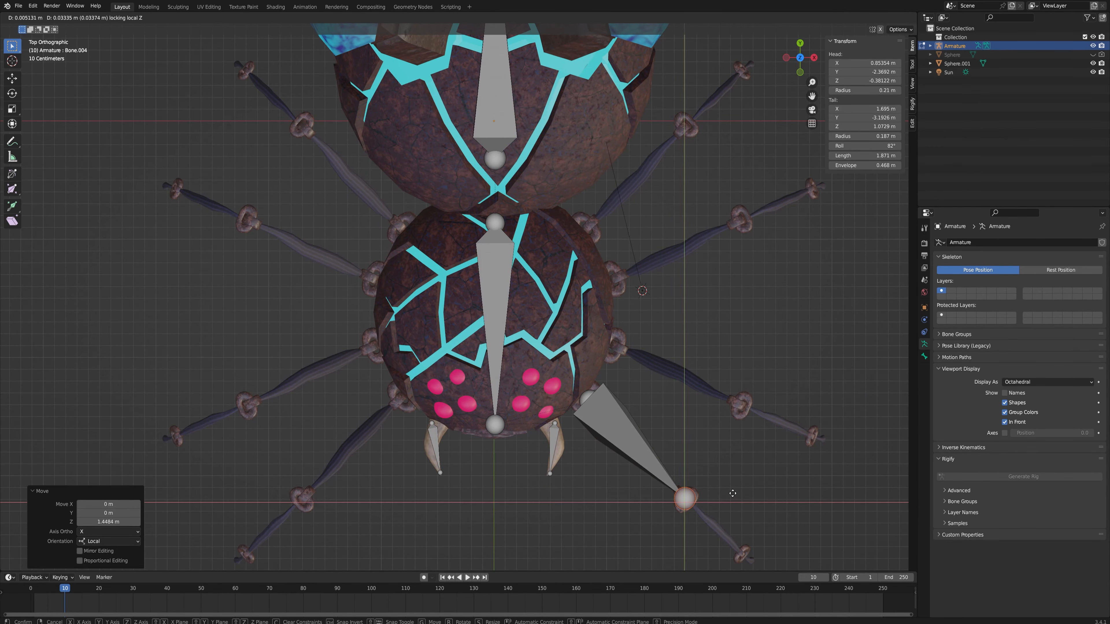
{"action": "left_click", "coordinate": [732, 493]}
Realign the leg bone's tip with the knee joint in the horizontal plane, with local Z locked.
{"action": "middle_click_drag", "start_coordinate": [733, 493], "coordinate": [780, 308]}
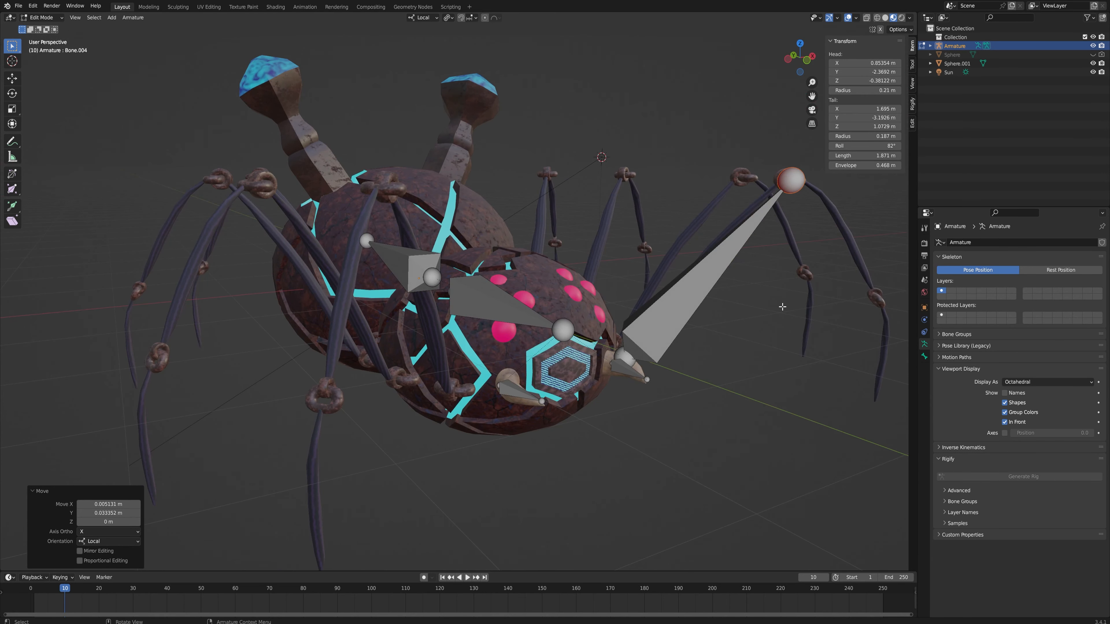
{"action": "key", "text": "g"}
{"action": "key", "text": "shift+z"}
{"action": "left_click", "coordinate": [783, 281]}
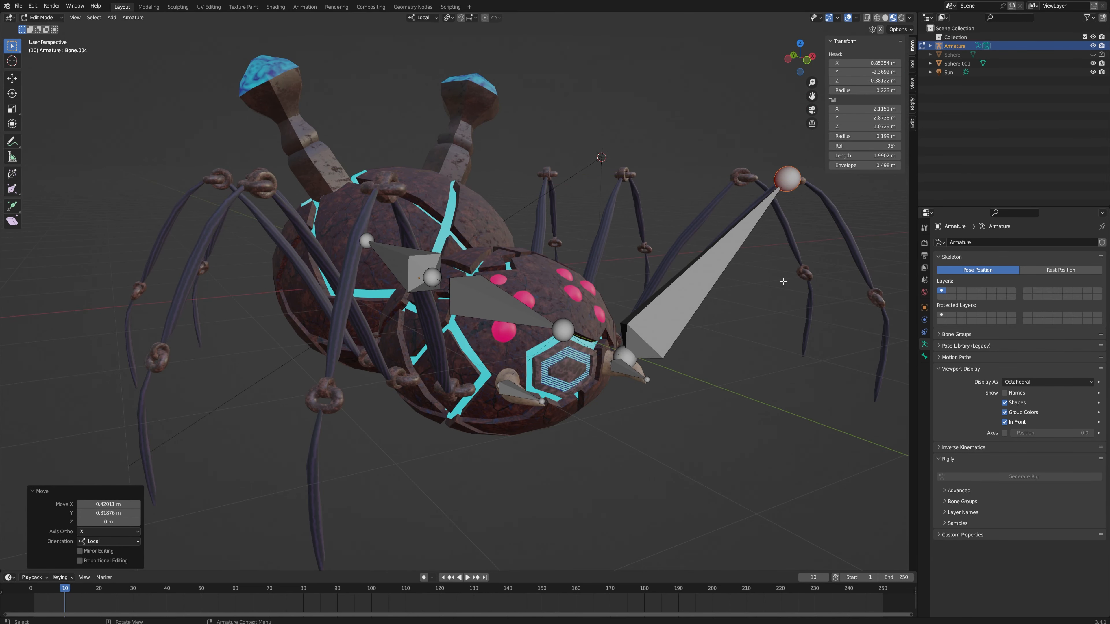
{"action": "key", "text": "KP_7"}
{"action": "key", "text": "g"}
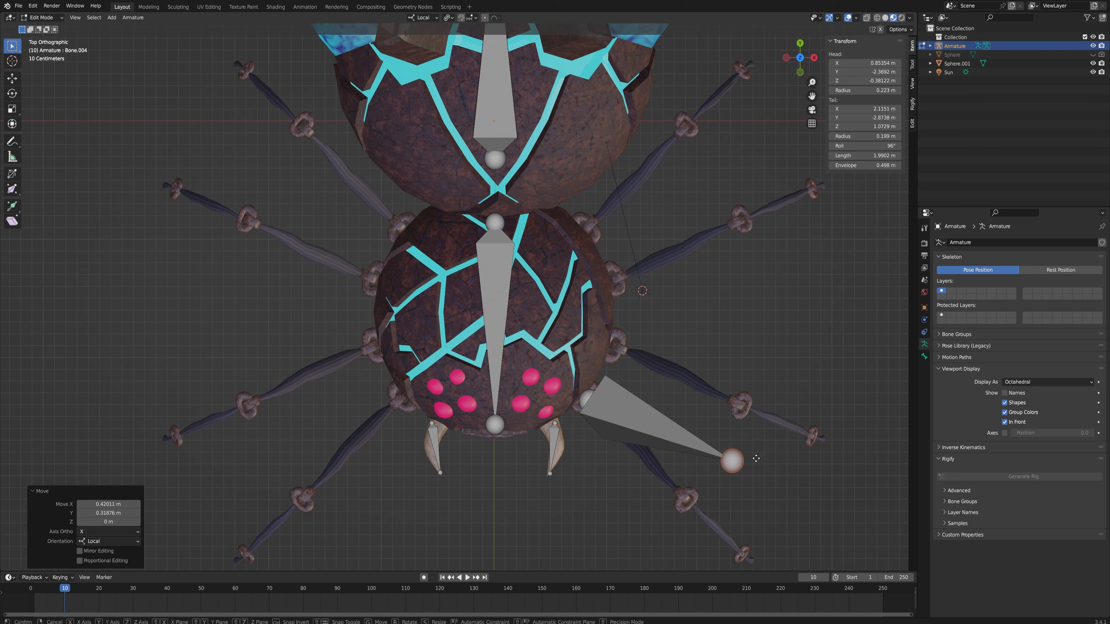
{"action": "key", "text": "shift+z"}
{"action": "left_click", "coordinate": [700, 497]}
Extrude a second leg bone about 1.13 m long from the knee to the next leg joint, lowering its tip about 0.87 m.
{"action": "middle_click_drag", "start_coordinate": [700, 497], "coordinate": [650, 359]}
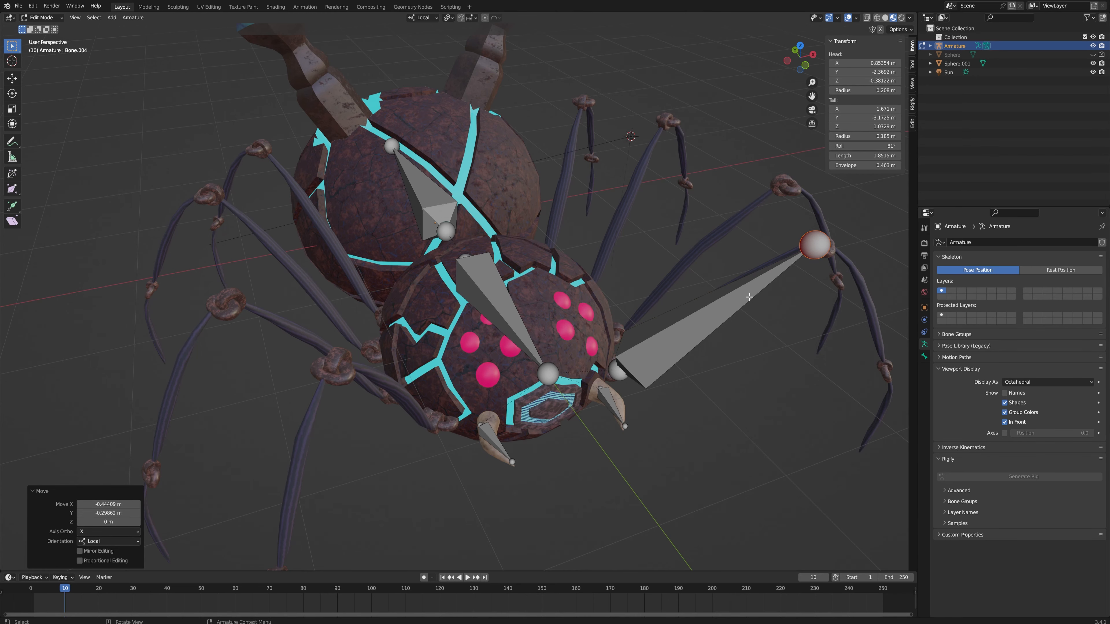
{"action": "middle_click_drag", "start_coordinate": [749, 297], "coordinate": [632, 228]}
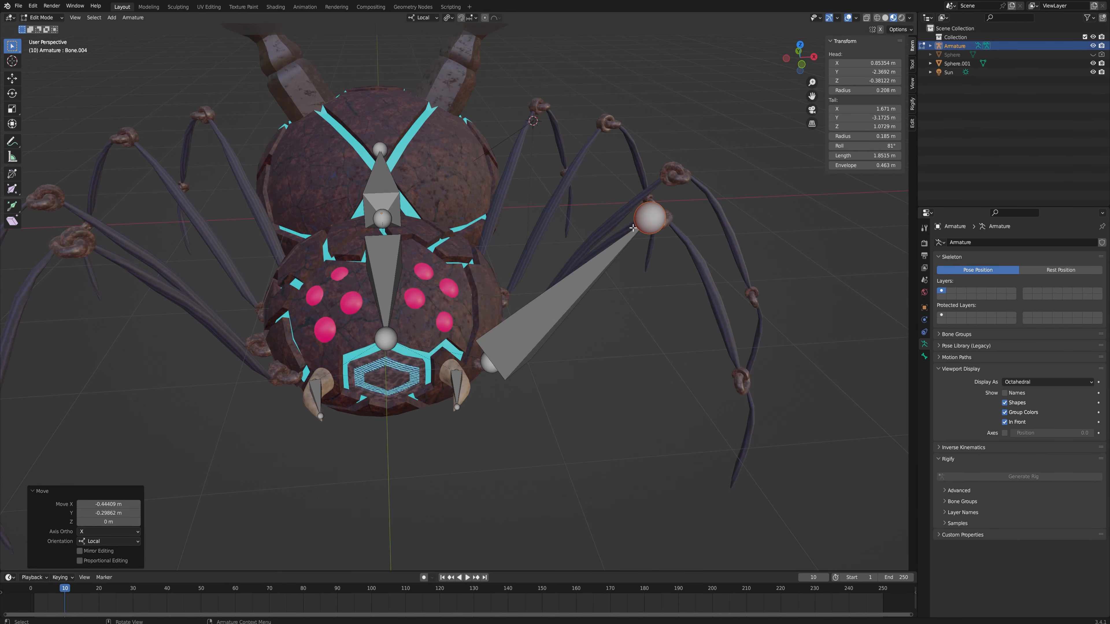
{"action": "middle_click_drag", "start_coordinate": [695, 262], "coordinate": [594, 310]}
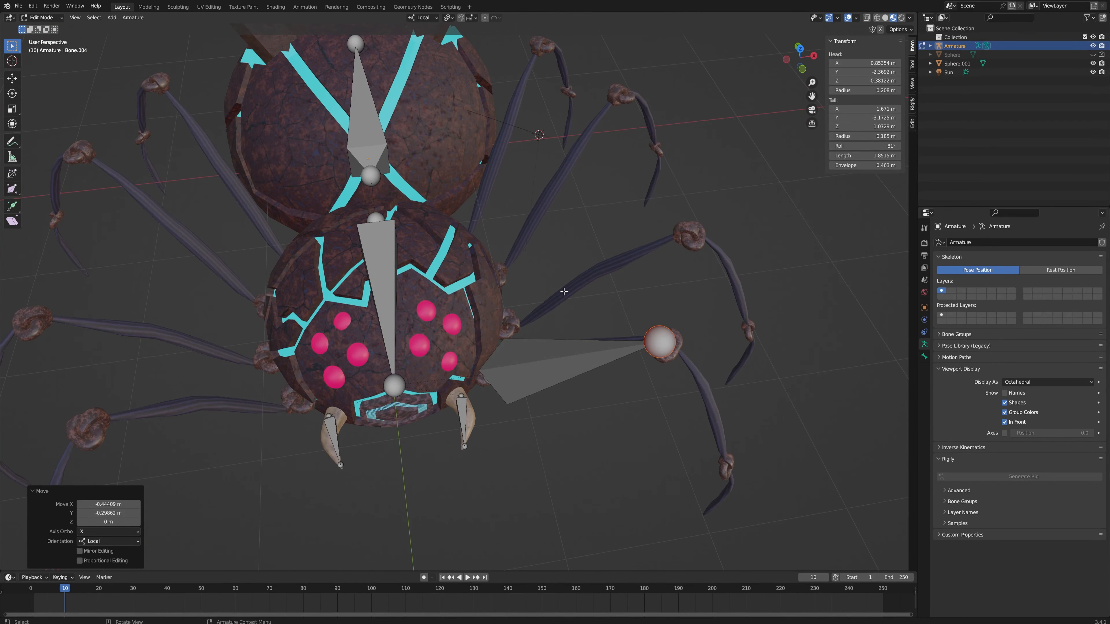
{"action": "middle_click_drag", "start_coordinate": [716, 317], "coordinate": [750, 383]}
{"action": "key", "text": "KP_7"}
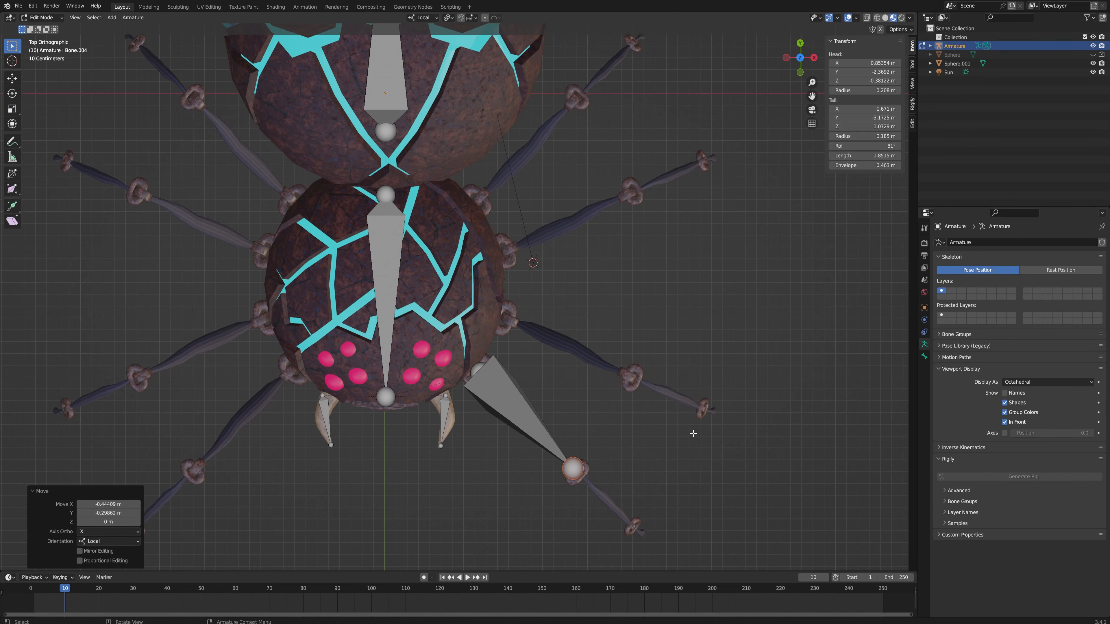
{"action": "key", "text": "e"}
{"action": "left_click", "coordinate": [753, 492]}
{"action": "middle_click_drag", "start_coordinate": [753, 492], "coordinate": [750, 404]}
{"action": "key", "text": "g"}
{"action": "key", "text": "z"}
{"action": "left_click", "coordinate": [775, 509]}
Extrude a third leg bone about 0.75 m long from the lower joint, lowering its tip about 0.74 m to the foot.
{"action": "key", "text": "KP_7"}
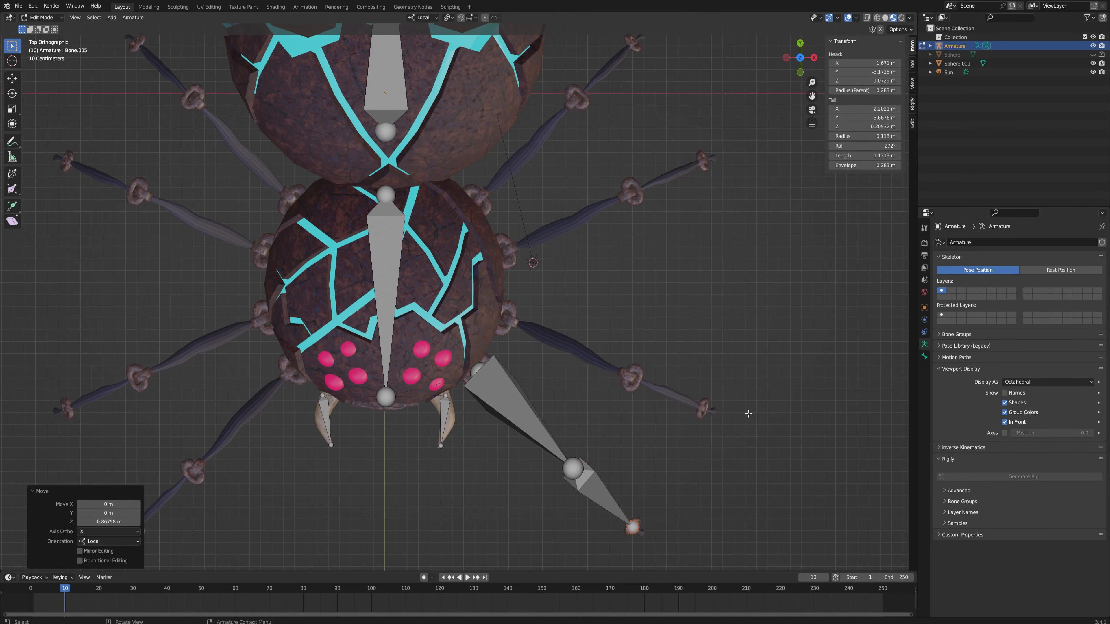
{"action": "middle_click_drag", "start_coordinate": [719, 437], "coordinate": [716, 367], "text": "shift"}
{"action": "key", "text": "e"}
{"action": "key", "text": "shift+z"}
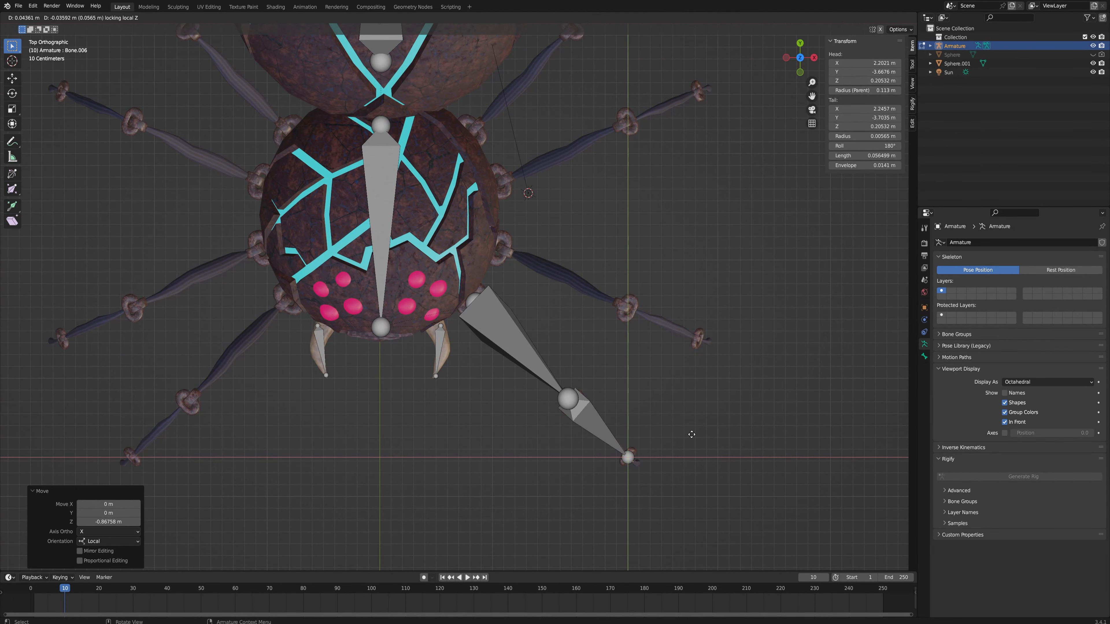
{"action": "left_click", "coordinate": [698, 436]}
{"action": "key", "text": "KP_1"}
{"action": "key", "text": "g"}
{"action": "key", "text": "z"}
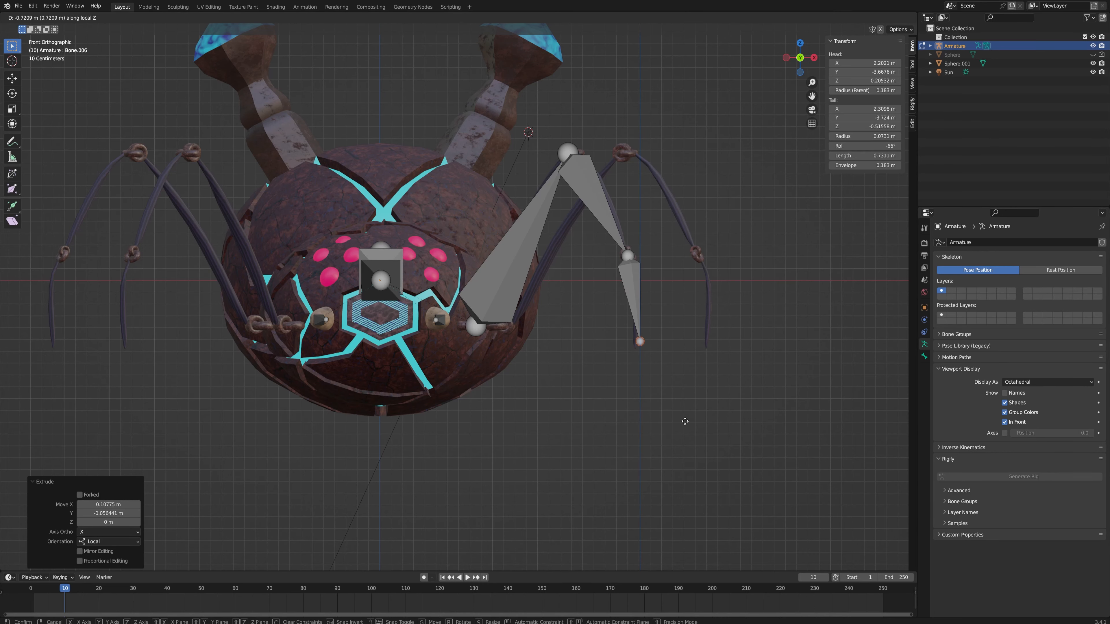
{"action": "left_click", "coordinate": [684, 422]}
{"action": "key", "text": "g"}
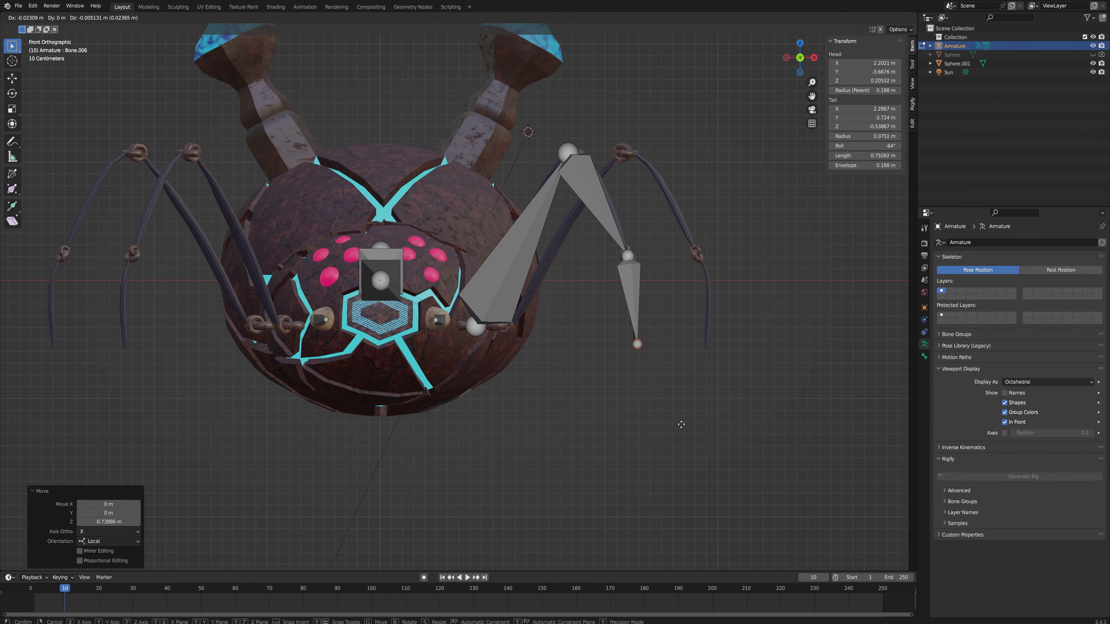
{"action": "left_click", "coordinate": [681, 424]}
Duplicate the three front leg bones and move the copy to the base of the next leg with Z locked.
{"action": "middle_click_drag", "start_coordinate": [691, 374], "coordinate": [659, 389]}
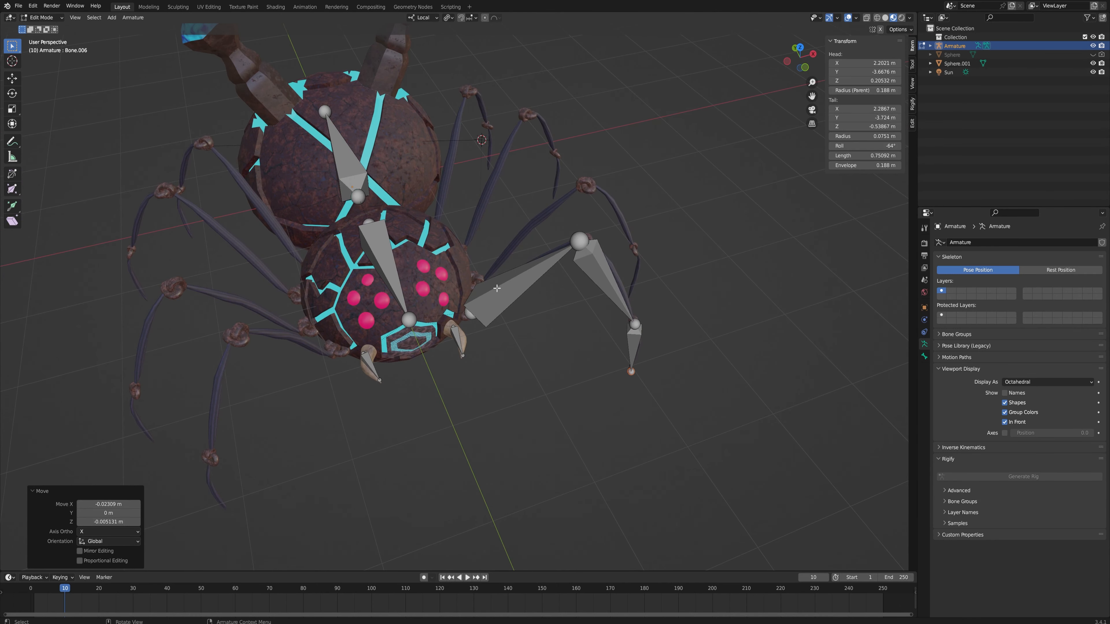
{"action": "middle_click_drag", "start_coordinate": [631, 242], "coordinate": [624, 258]}
{"action": "left_click_drag", "start_coordinate": [679, 431], "coordinate": [507, 244]}
{"action": "middle_click_drag", "start_coordinate": [478, 336], "coordinate": [564, 306]}
{"action": "key", "text": "g"}
{"action": "key", "text": "shift+z"}
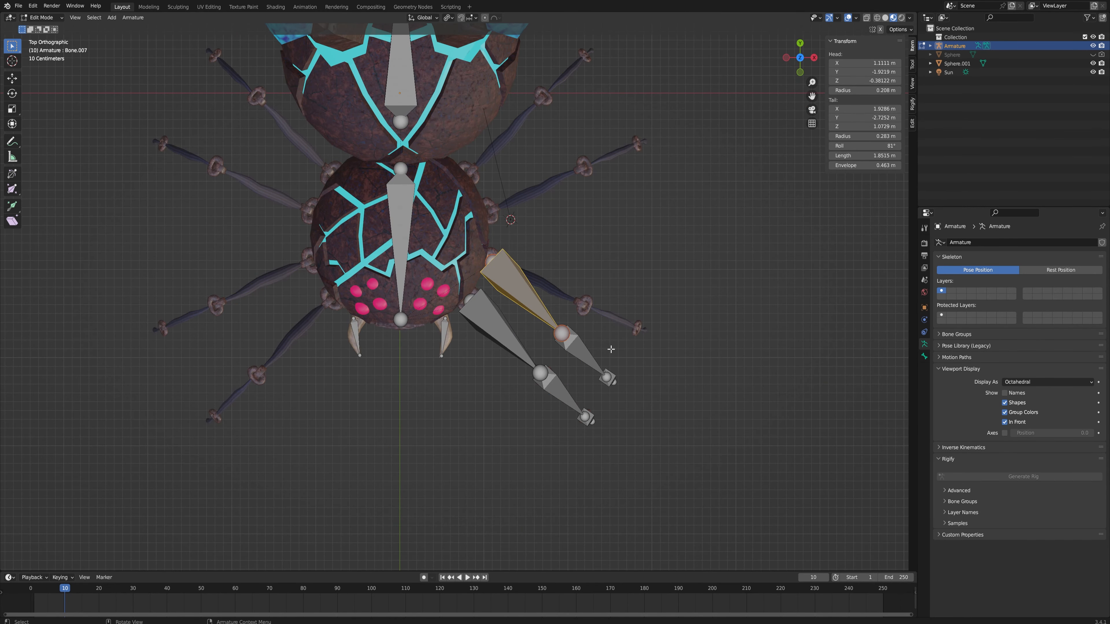
Move the copied second leg's knee joint onto the mesh knee, about 0.3 m along both X and Y, with Z locked.
{"action": "left_click", "coordinate": [561, 333]}
{"action": "key", "text": "g"}
{"action": "key", "text": "shift+z"}
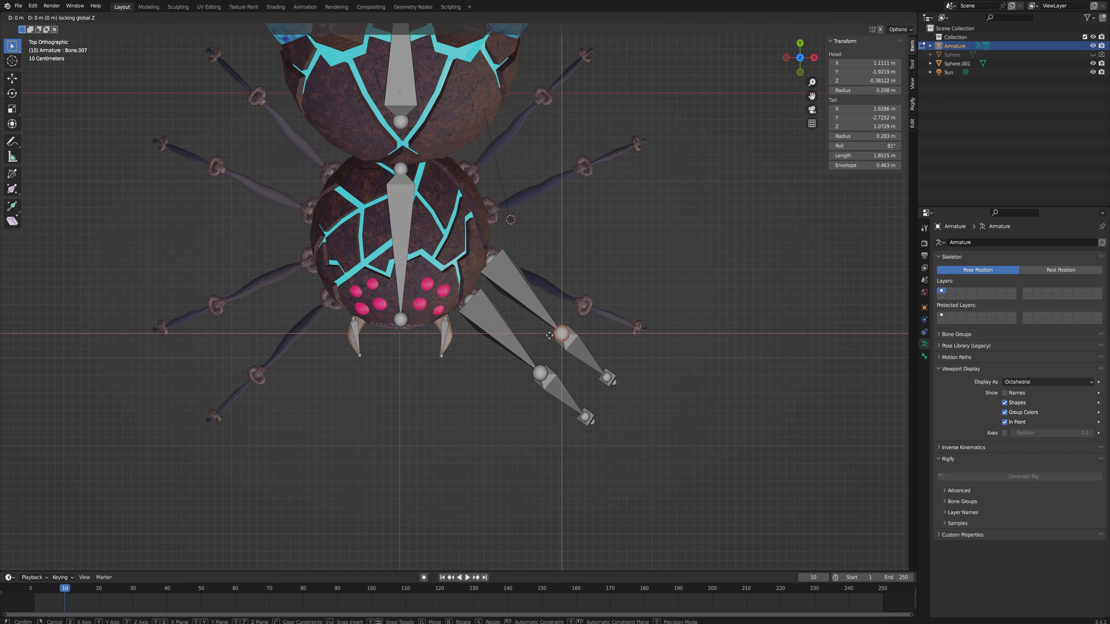
{"action": "left_click", "coordinate": [574, 309]}
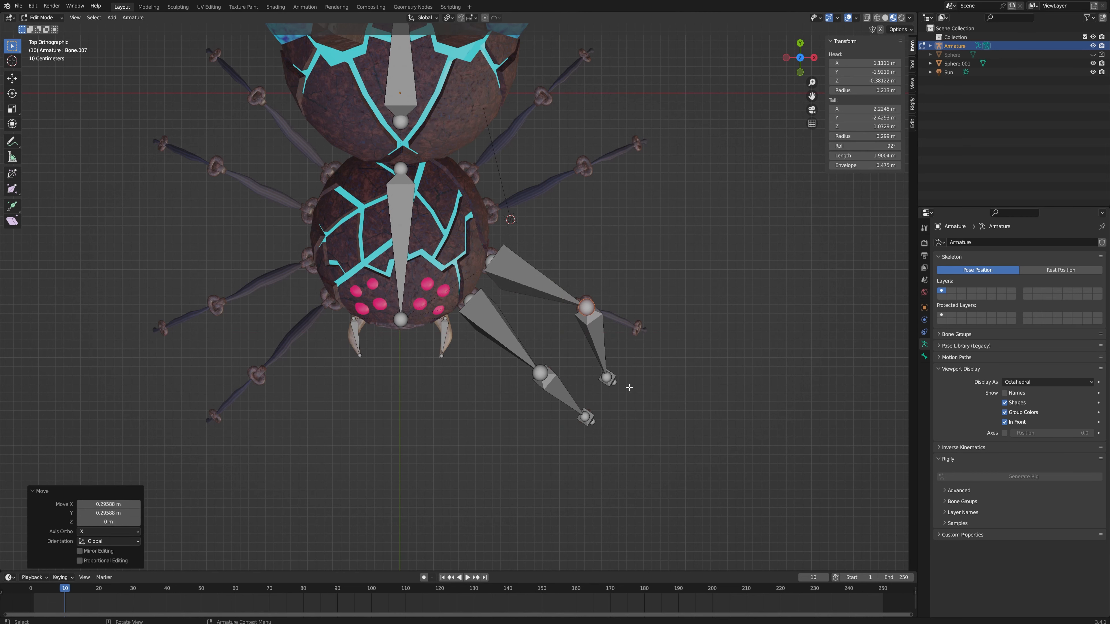
Move the second leg's lower joint and foot bone onto the matching mesh joint with Z locked.
{"action": "left_click", "coordinate": [607, 377]}
{"action": "key", "text": "g"}
{"action": "key", "text": "shift+z"}
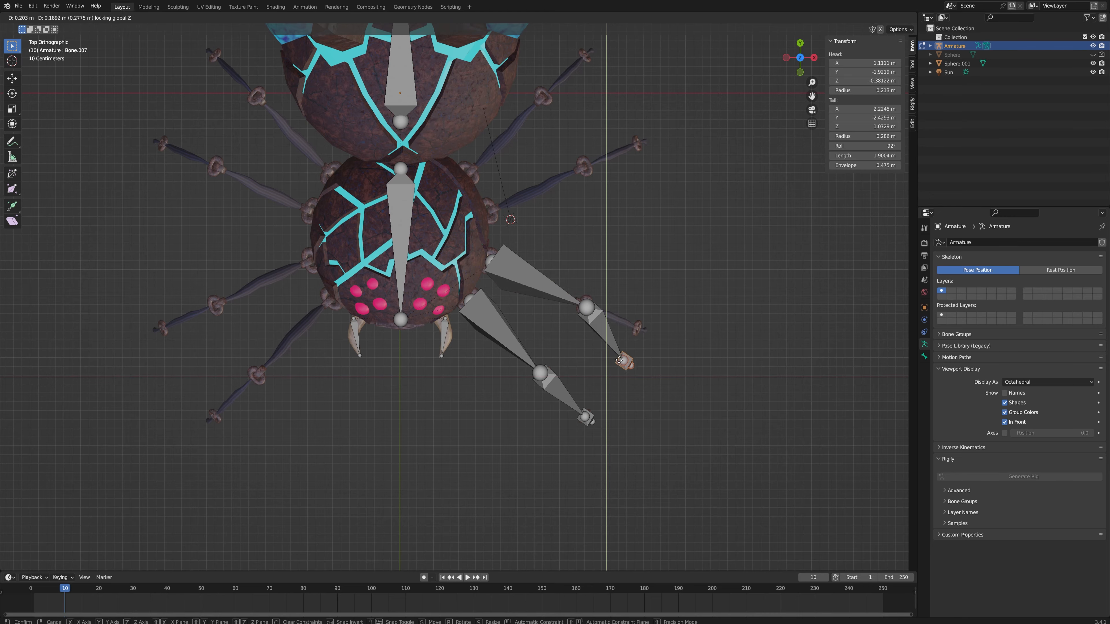
{"action": "left_click", "coordinate": [631, 331]}
{"action": "middle_click_drag", "start_coordinate": [675, 387], "coordinate": [574, 259]}
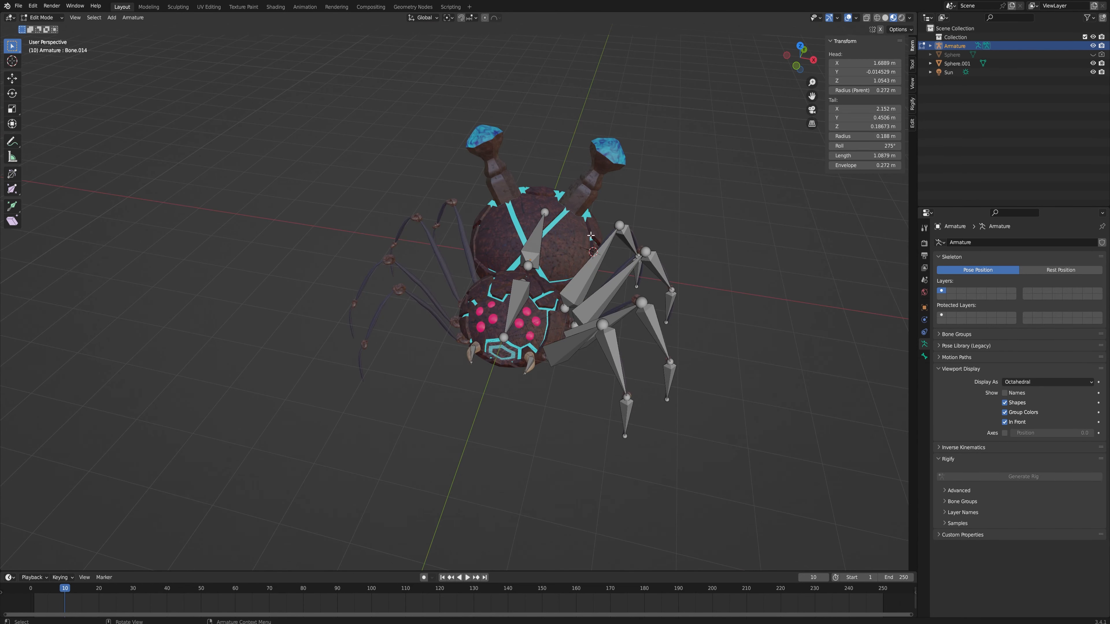
From the top view, place the 3D cursor on the body's centre line and select the bones of all four completed legs.
{"action": "middle_click_drag", "start_coordinate": [603, 217], "coordinate": [600, 223]}
{"action": "key", "text": "KP_7"}
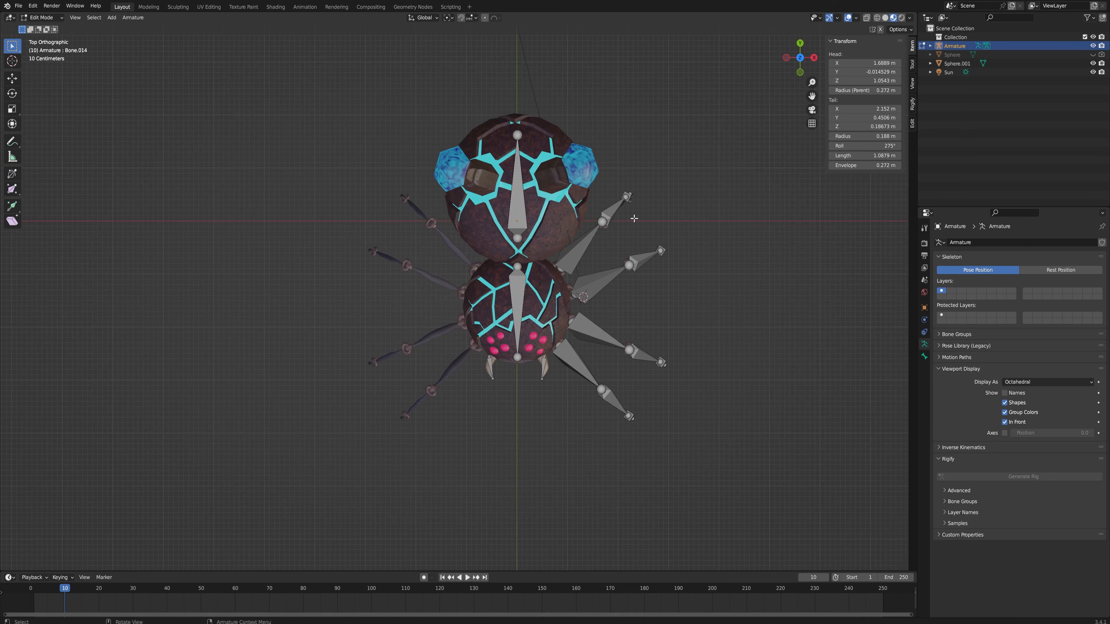
{"action": "right_click", "coordinate": [516, 304], "text": "shift"}
{"action": "middle_click_drag", "start_coordinate": [516, 221], "coordinate": [559, 275]}
{"action": "left_click_drag", "start_coordinate": [720, 470], "coordinate": [550, 174]}
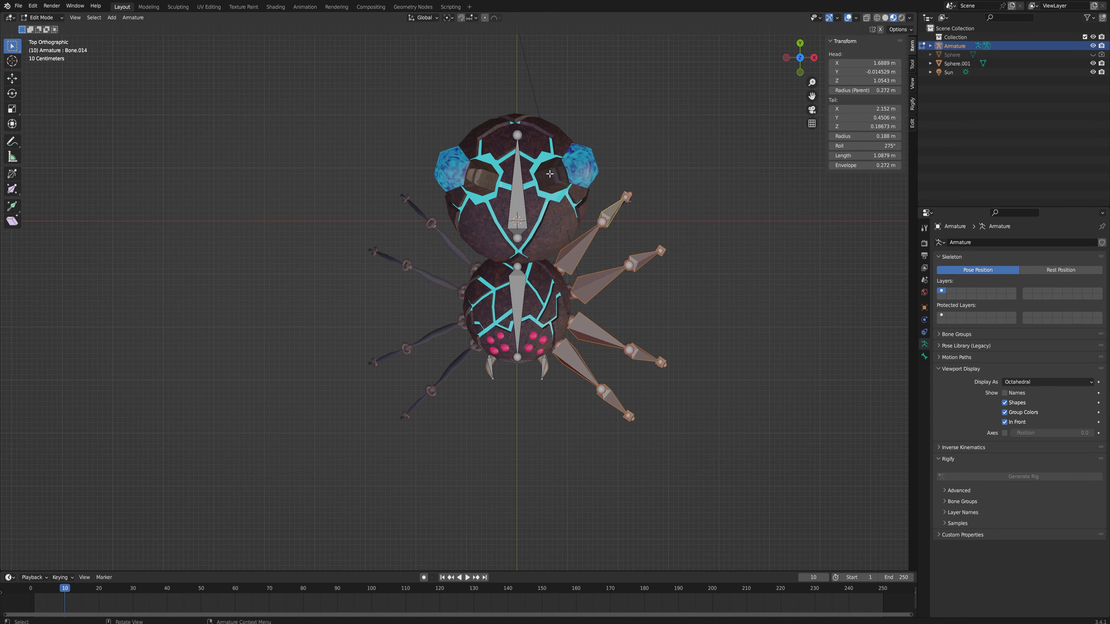
Duplicate the selected leg bones in place and try scaling the copies along X.
{"action": "left_click", "coordinate": [595, 241], "text": "shift"}
{"action": "key", "text": "s"}
{"action": "key", "text": "x"}
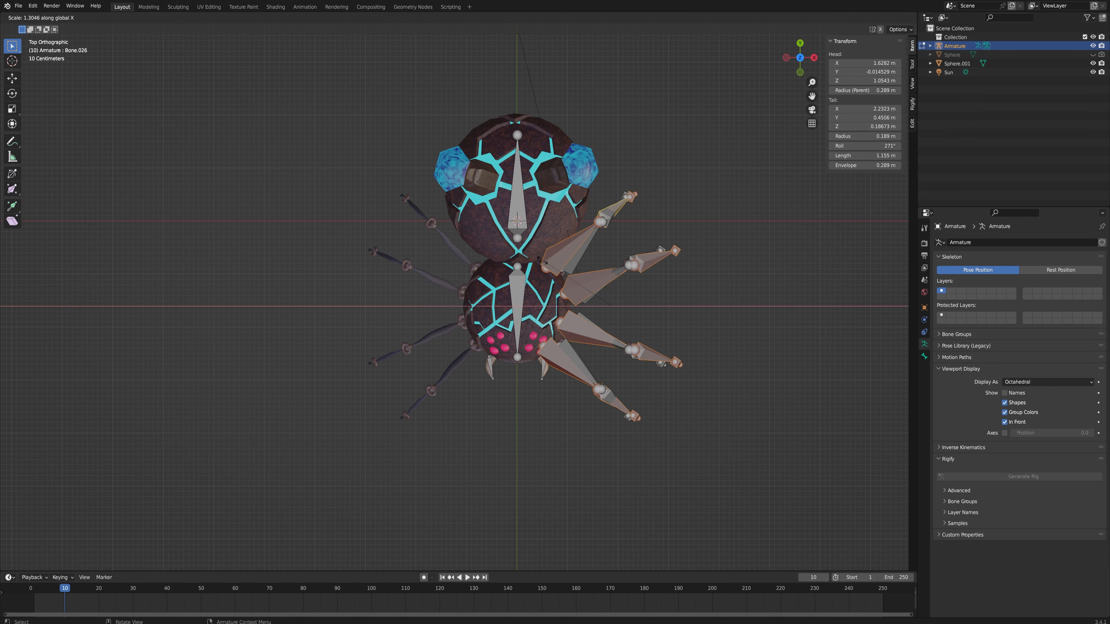
{"action": "key", "text": "Escape"}
Set the pivot point to the 3D Cursor and flip the duplicated legs to the opposite side with an X scale of about -1.017.
{"action": "left_click", "coordinate": [448, 18]}
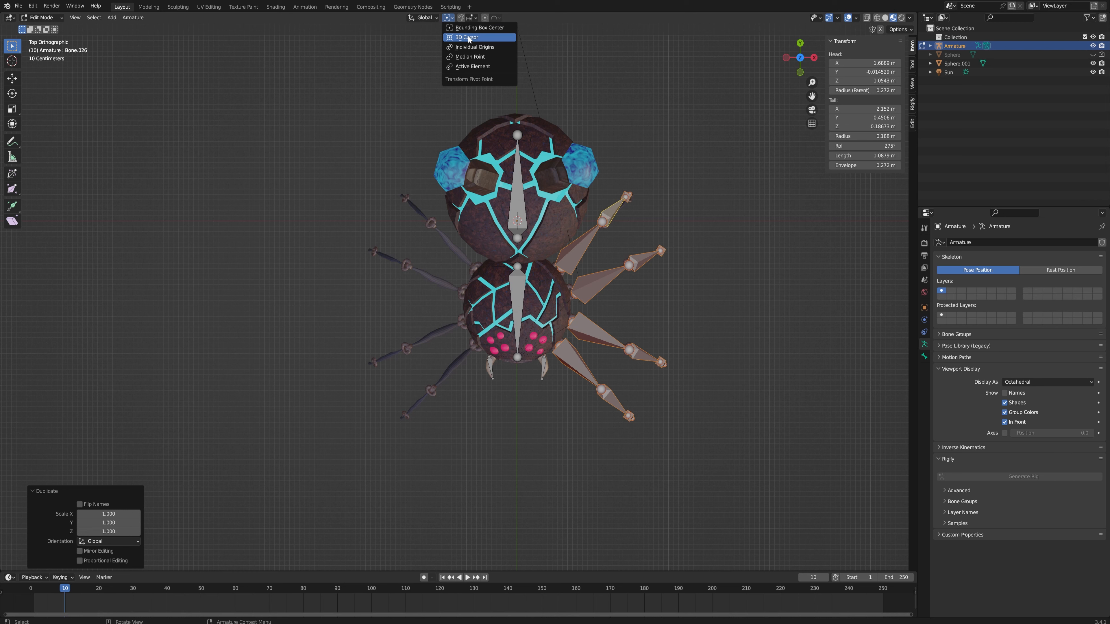
{"action": "left_click", "coordinate": [462, 38]}
{"action": "key", "text": "s"}
{"action": "key", "text": "x"}
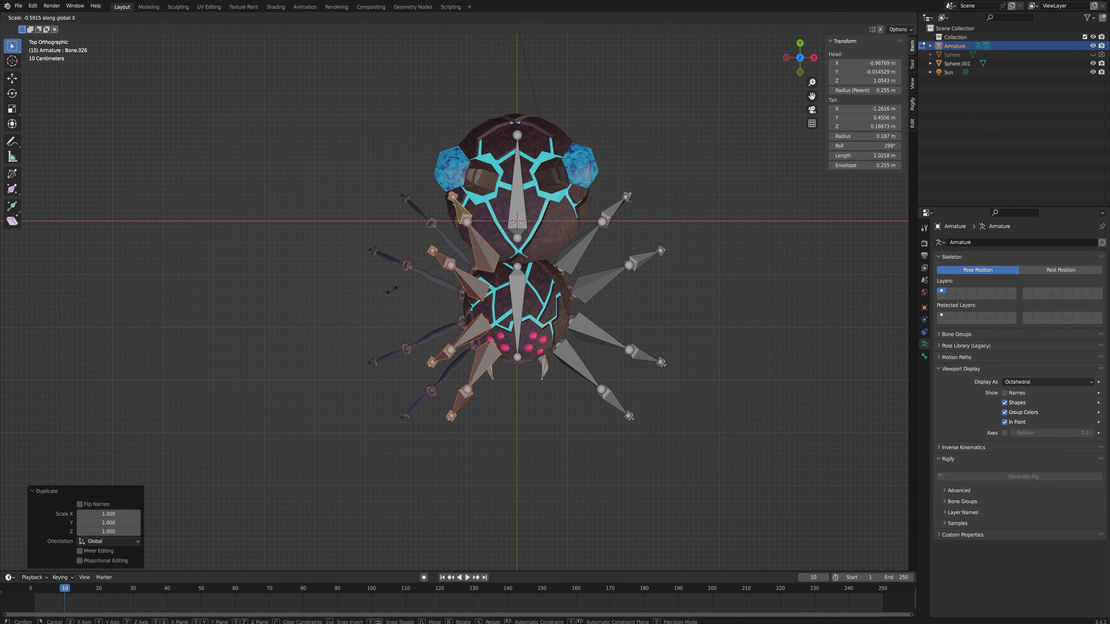
{"action": "left_click", "coordinate": [286, 302]}
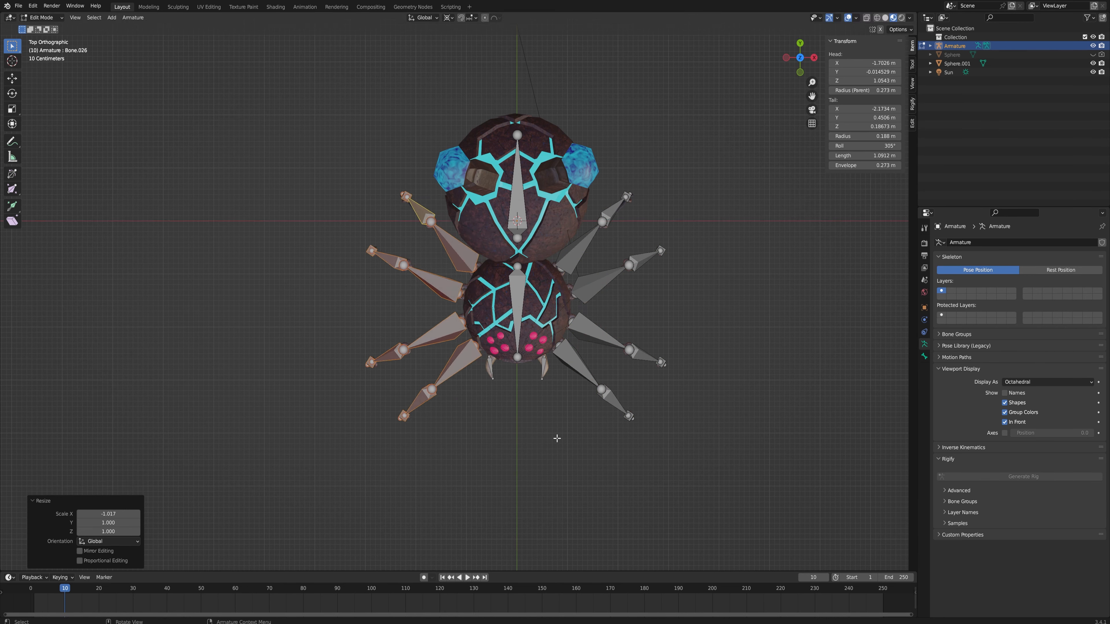
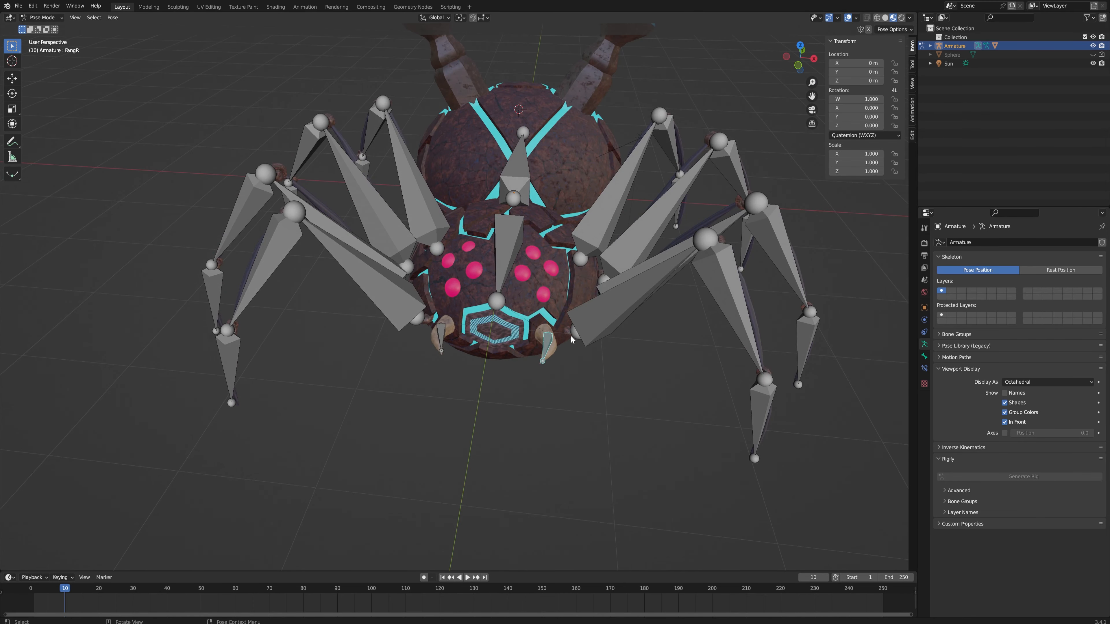
In Edit Mode with wireframe top view, move the FangR bone's base about 0.13 m inward and 0.18 m back with Z locked.
{"action": "key", "text": "Tab"}
{"action": "middle_click_drag", "start_coordinate": [588, 345], "coordinate": [581, 391]}
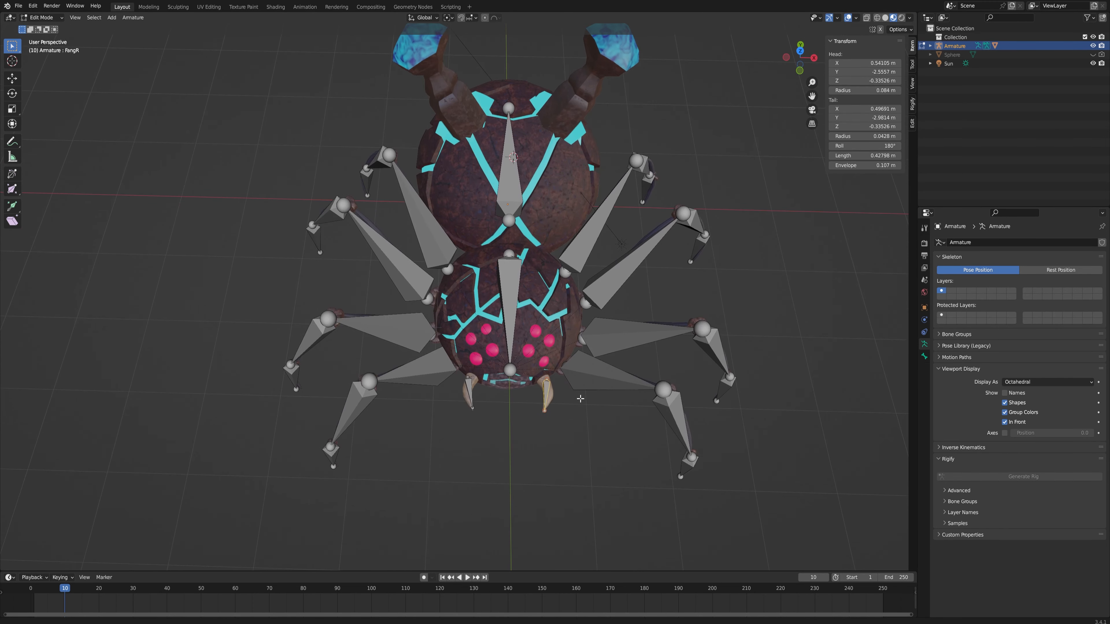
{"action": "left_click", "coordinate": [877, 18]}
{"action": "key", "text": "KP_7"}
{"action": "middle_click_drag", "start_coordinate": [541, 455], "coordinate": [573, 381], "text": "shift"}
{"action": "scroll", "coordinate": [574, 384], "scroll_direction": "up", "scroll_amount": 4}
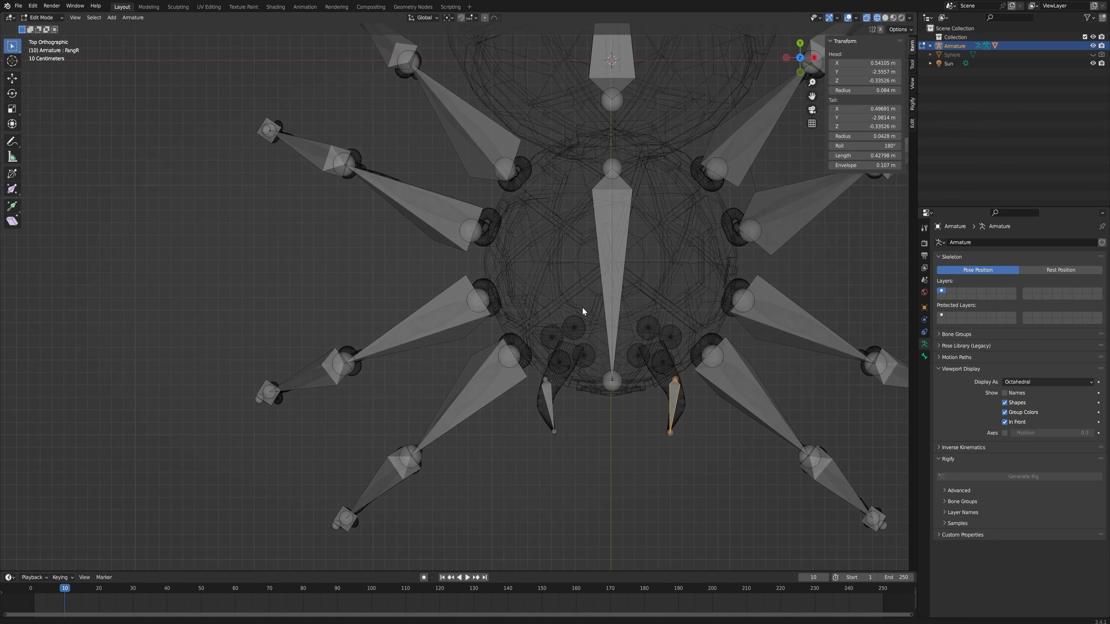
{"action": "left_click", "coordinate": [675, 380]}
{"action": "key", "text": "g"}
{"action": "key", "text": "shift+z"}
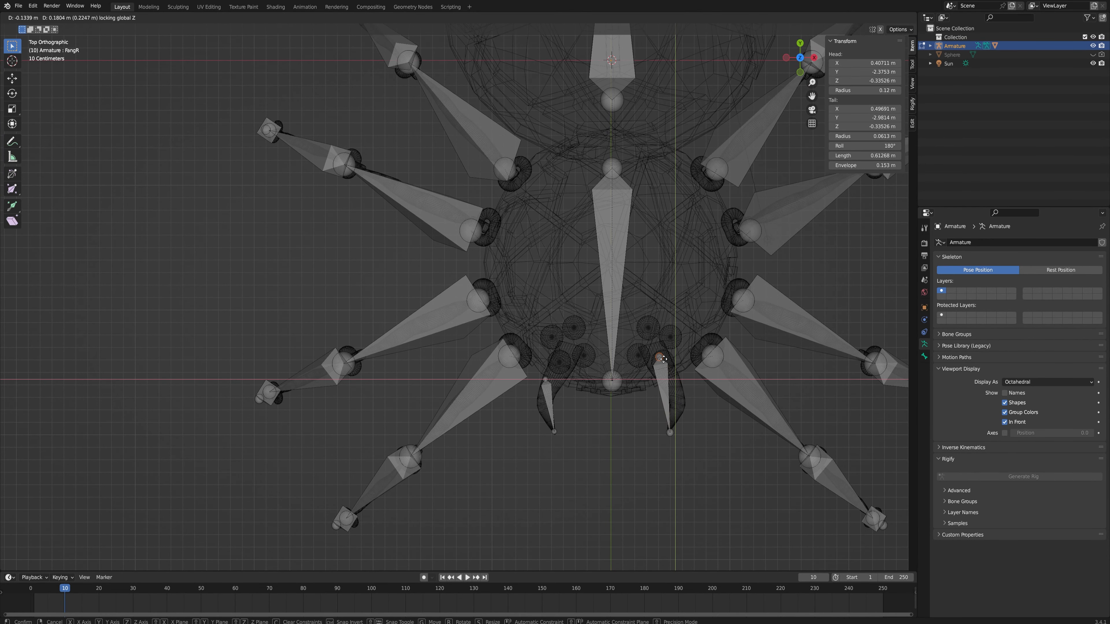
{"action": "left_click", "coordinate": [663, 358]}
Switch to Pose Mode and test the FangR bone by rotating it about global Z.
{"action": "key", "text": "ctrl+Tab"}
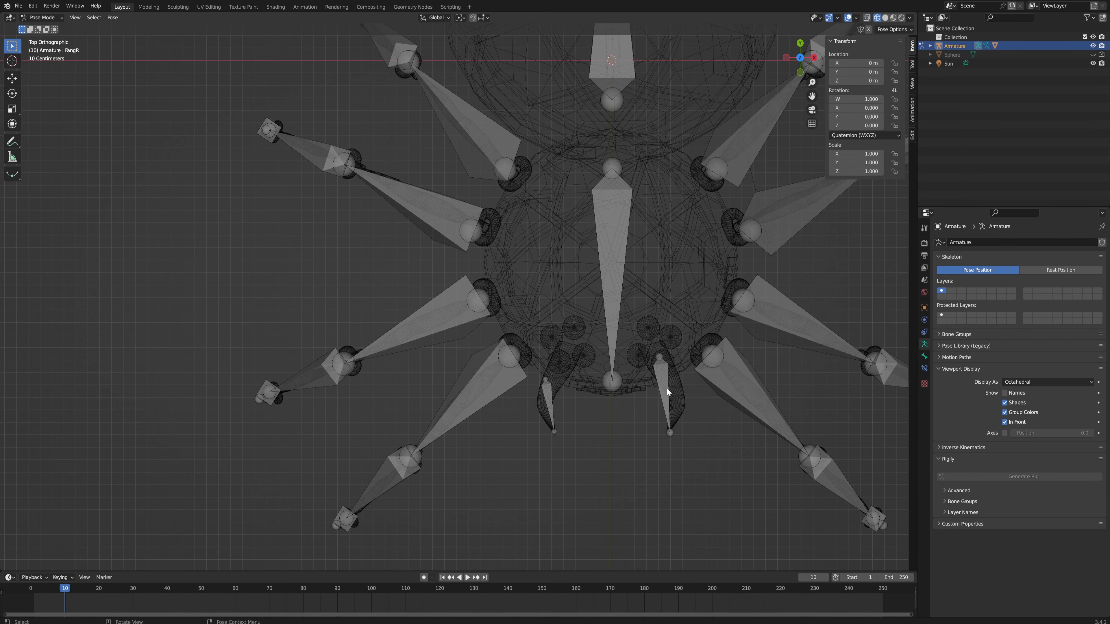
{"action": "left_click", "coordinate": [43, 18]}
{"action": "left_click", "coordinate": [665, 386]}
{"action": "mouse_move", "coordinate": [648, 359]}
{"action": "middle_mouse_down"}
{"action": "mouse_move", "coordinate": [768, 349]}
{"action": "mouse_move", "coordinate": [733, 355]}
{"action": "middle_mouse_up"}
{"action": "key", "text": "r"}
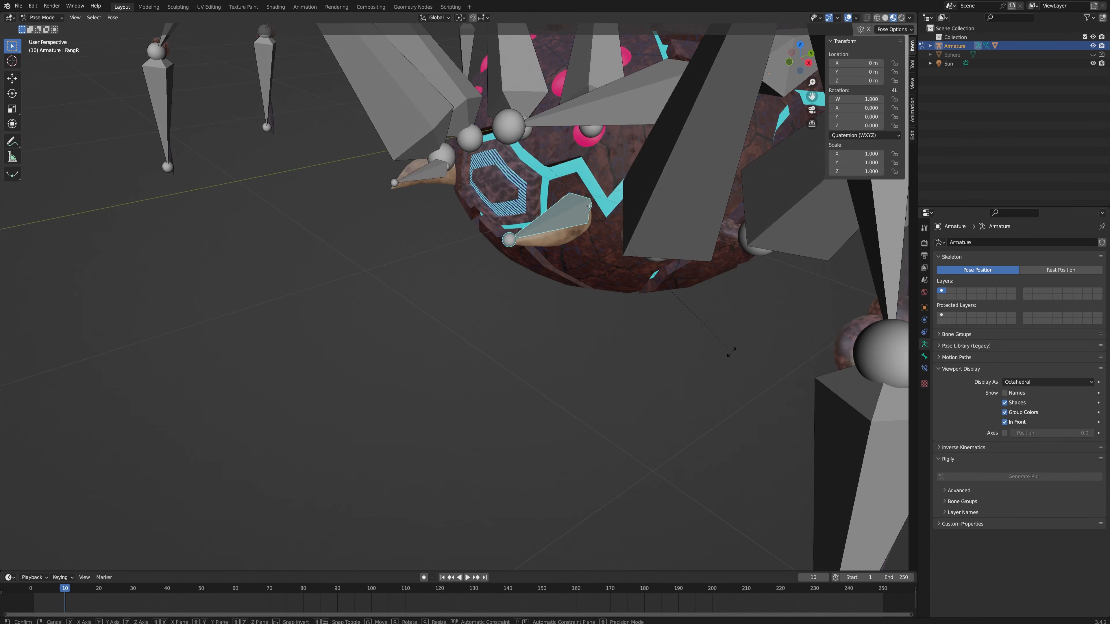
{"action": "key", "text": "z"}
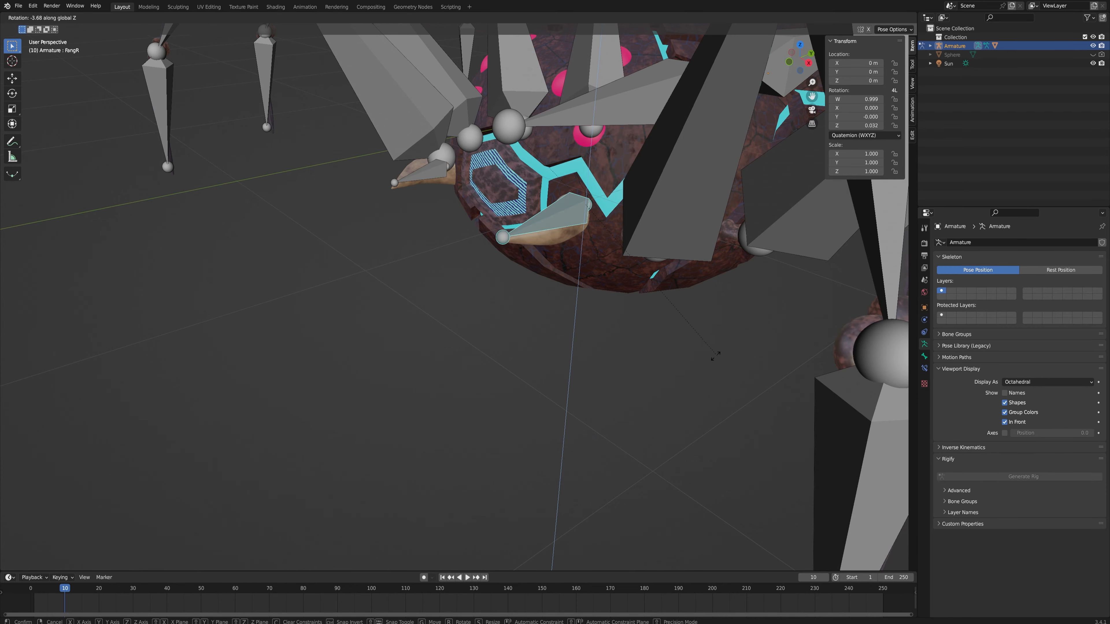
{"action": "left_click", "coordinate": [656, 366]}
Deselect the armature in Object Mode and return the viewport from wireframe to Material Preview shading.
{"action": "middle_click_drag", "start_coordinate": [657, 367], "coordinate": [658, 314]}
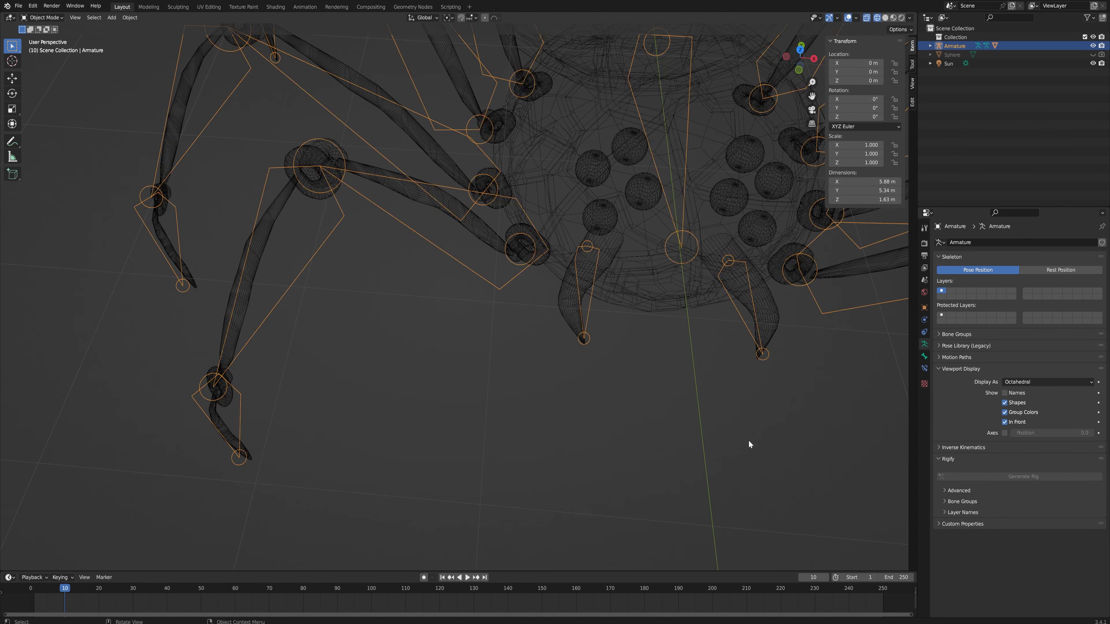
{"action": "left_click", "coordinate": [748, 438]}
{"action": "middle_click_drag", "start_coordinate": [739, 436], "coordinate": [736, 413]}
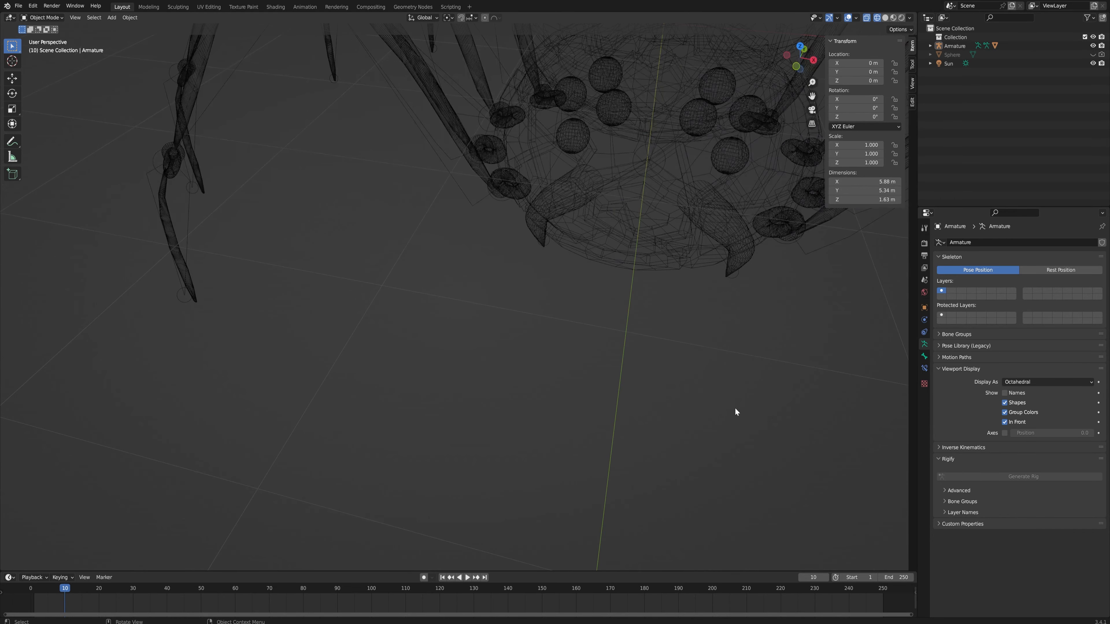
{"action": "left_click", "coordinate": [885, 17]}
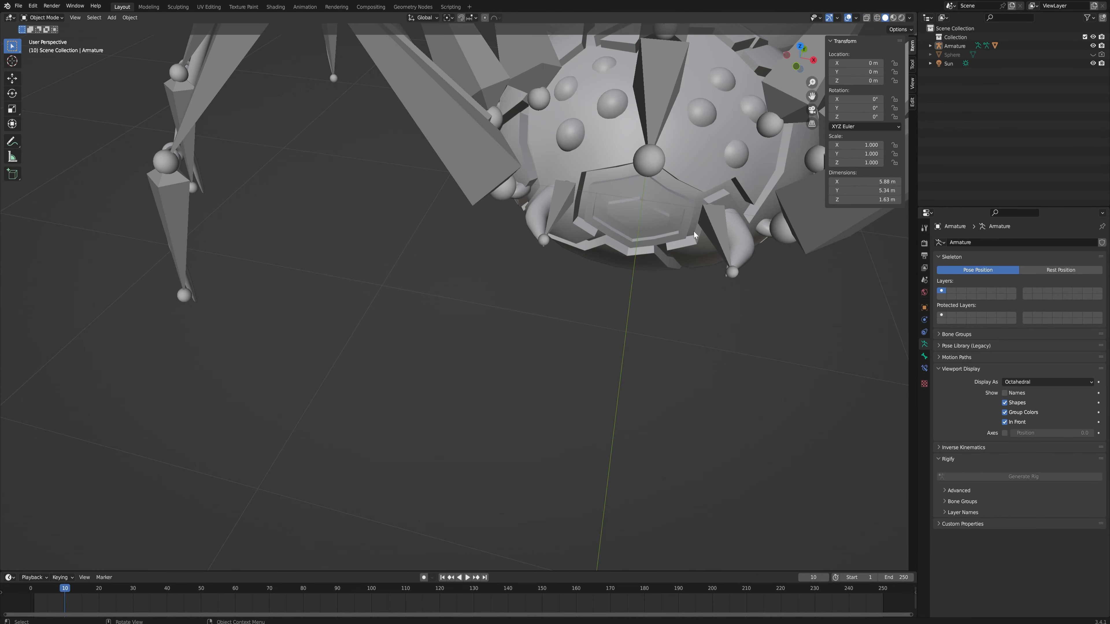
{"action": "left_click", "coordinate": [894, 18]}
{"action": "scroll", "coordinate": [608, 364], "scroll_direction": "down", "scroll_amount": 8}
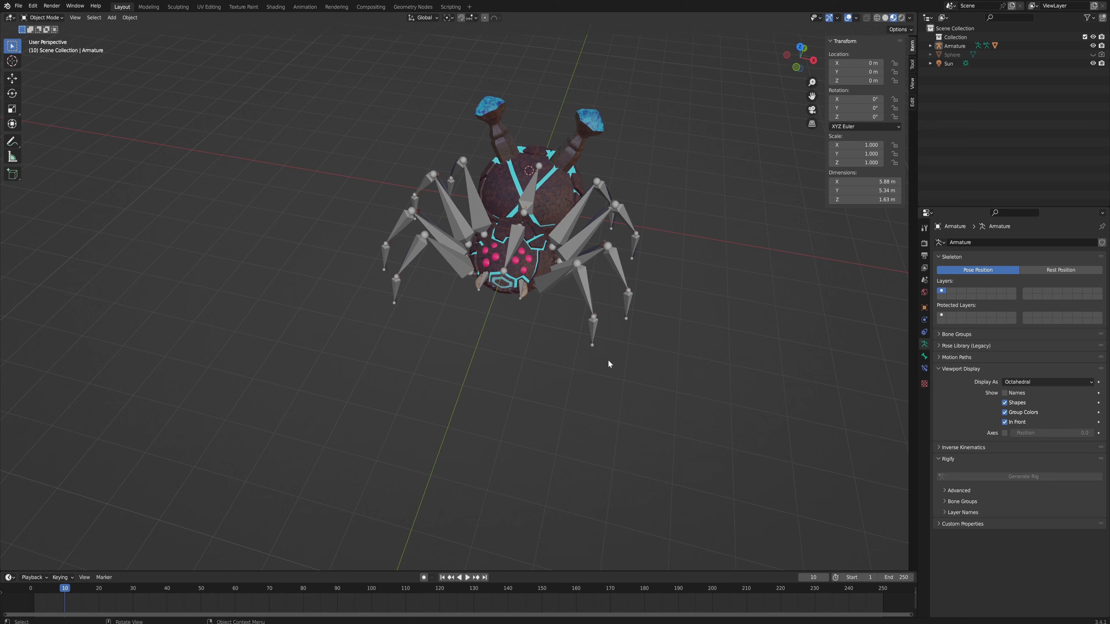
{"action": "mouse_move", "coordinate": [608, 359]}
{"action": "middle_mouse_down"}
{"action": "mouse_move", "coordinate": [637, 342]}
{"action": "mouse_move", "coordinate": [639, 223]}
{"action": "mouse_move", "coordinate": [604, 311]}
{"action": "mouse_move", "coordinate": [562, 291]}
{"action": "middle_mouse_up"}
Select the armature and switch it to Pose Mode.
{"action": "left_click", "coordinate": [640, 311]}
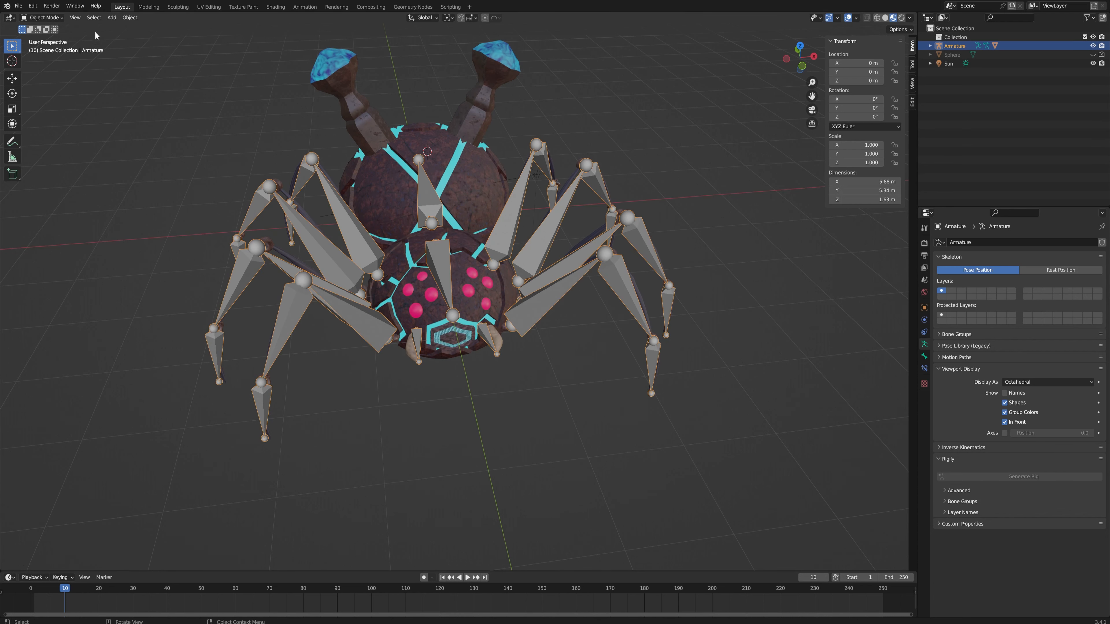
{"action": "left_click", "coordinate": [55, 18]}
{"action": "left_click", "coordinate": [43, 47]}
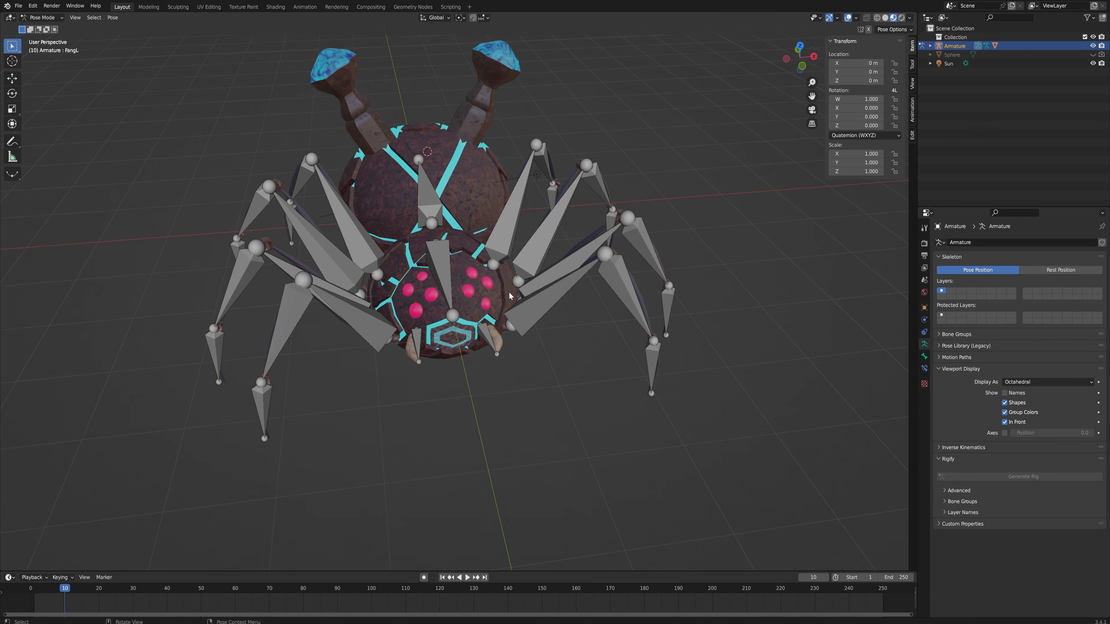
Try posing the front right leg by rotating its three segments one after another about global X.
{"action": "left_click", "coordinate": [546, 300]}
{"action": "key", "text": "r"}
{"action": "key", "text": "x"}
{"action": "left_click", "coordinate": [615, 305]}
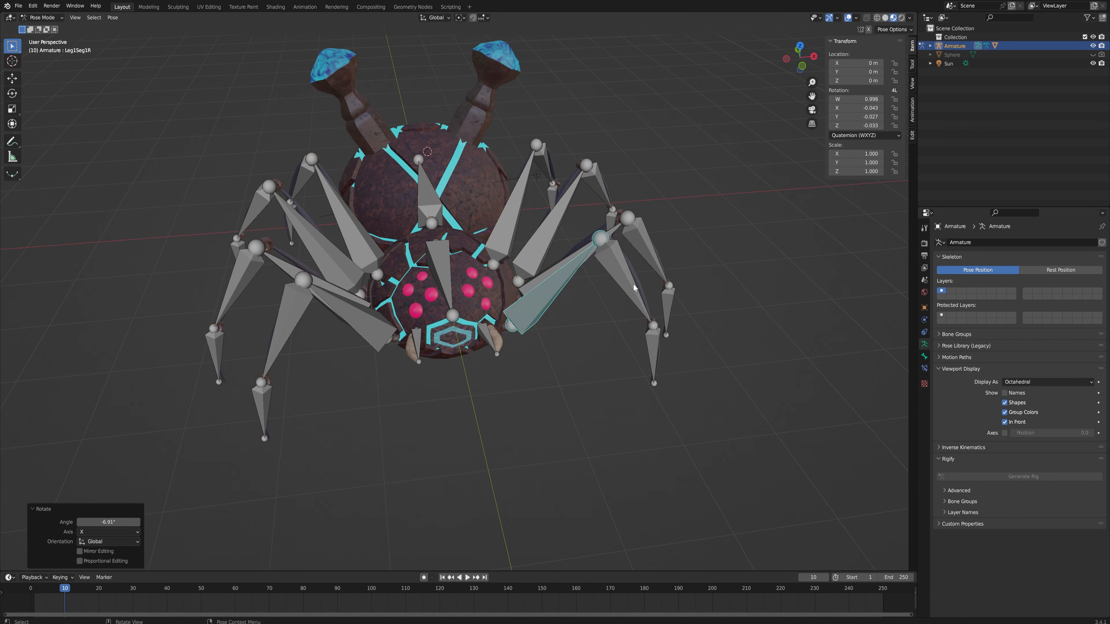
{"action": "left_click", "coordinate": [634, 284]}
{"action": "key", "text": "r"}
{"action": "key", "text": "x"}
{"action": "left_click", "coordinate": [668, 333]}
{"action": "left_click", "coordinate": [665, 341]}
{"action": "key", "text": "r"}
{"action": "key", "text": "x"}
{"action": "right_click", "coordinate": [670, 321]}
{"action": "middle_click_drag", "start_coordinate": [695, 323], "coordinate": [631, 299]}
Undo the trial rotations of the front right leg's bones.
{"action": "key", "text": "ctrl+z"}
{"action": "key", "text": "ctrl+z"}
{"action": "key", "text": "ctrl+z"}
{"action": "key", "text": "ctrl+z"}
{"action": "key", "text": "ctrl+z"}
{"action": "middle_click_drag", "start_coordinate": [437, 340], "coordinate": [466, 344]}
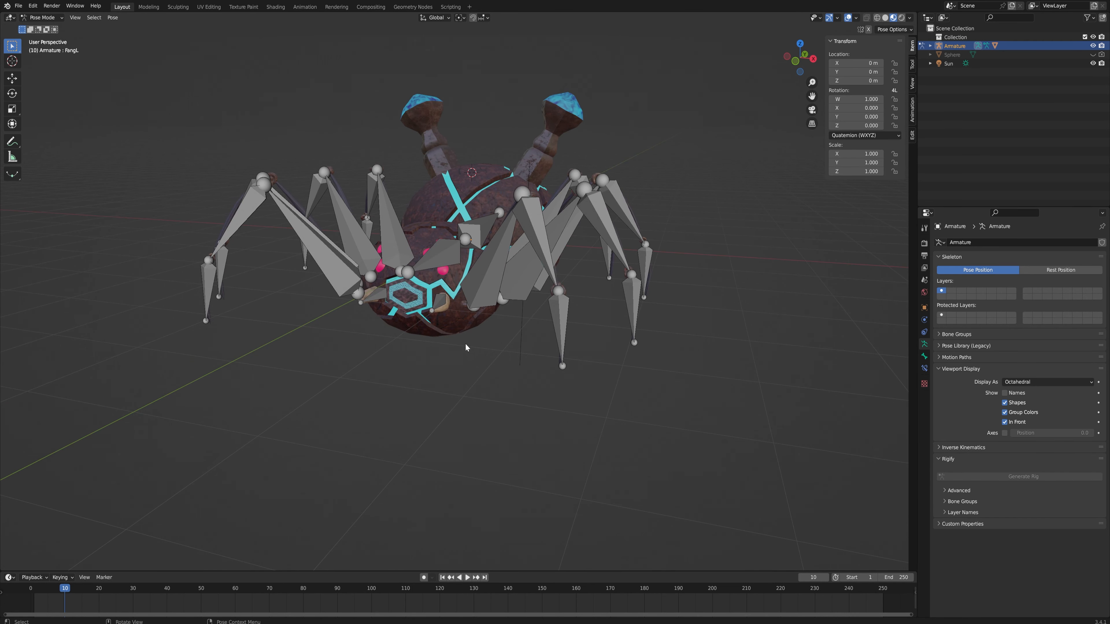
{"action": "middle_click_drag", "start_coordinate": [465, 344], "coordinate": [485, 329]}
{"action": "middle_click_drag", "start_coordinate": [531, 371], "coordinate": [544, 353]}
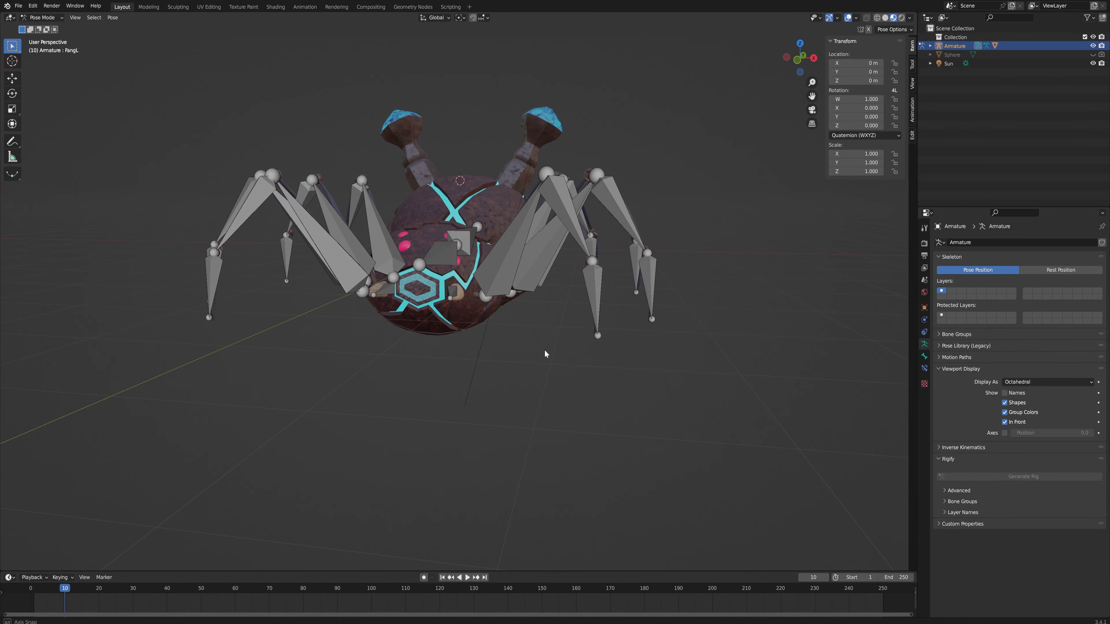
{"action": "middle_click_drag", "start_coordinate": [595, 308], "coordinate": [582, 349]}
{"action": "middle_click_drag", "start_coordinate": [570, 390], "coordinate": [604, 353]}
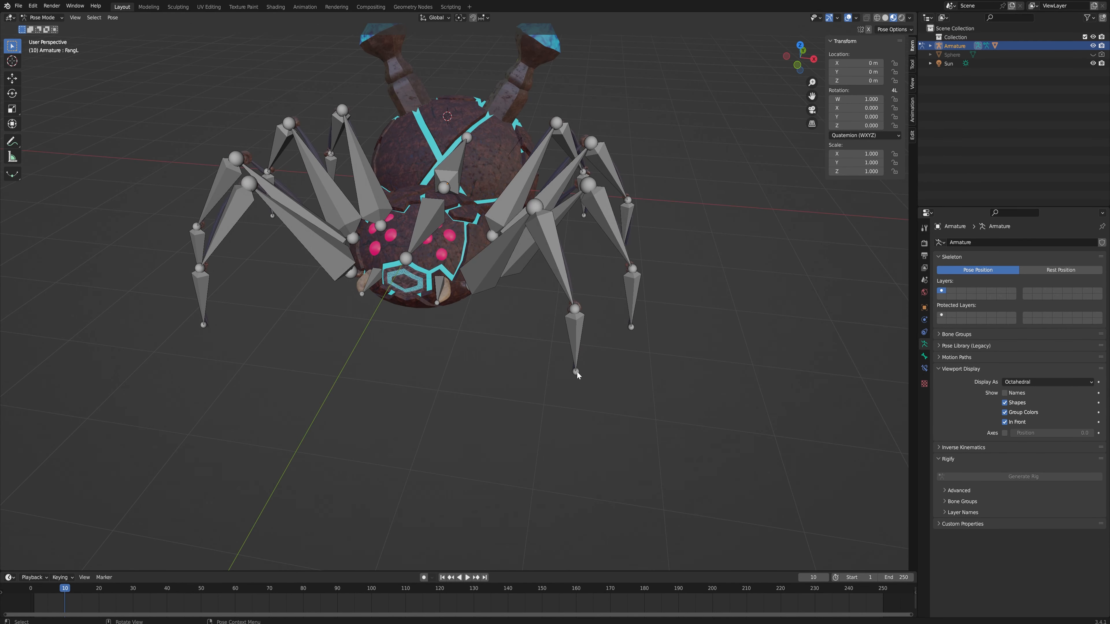
In Edit Mode, extrude a bone about 0.32 m along X from the foot tip of Leg1Seg3R.
{"action": "left_click", "coordinate": [43, 18]}
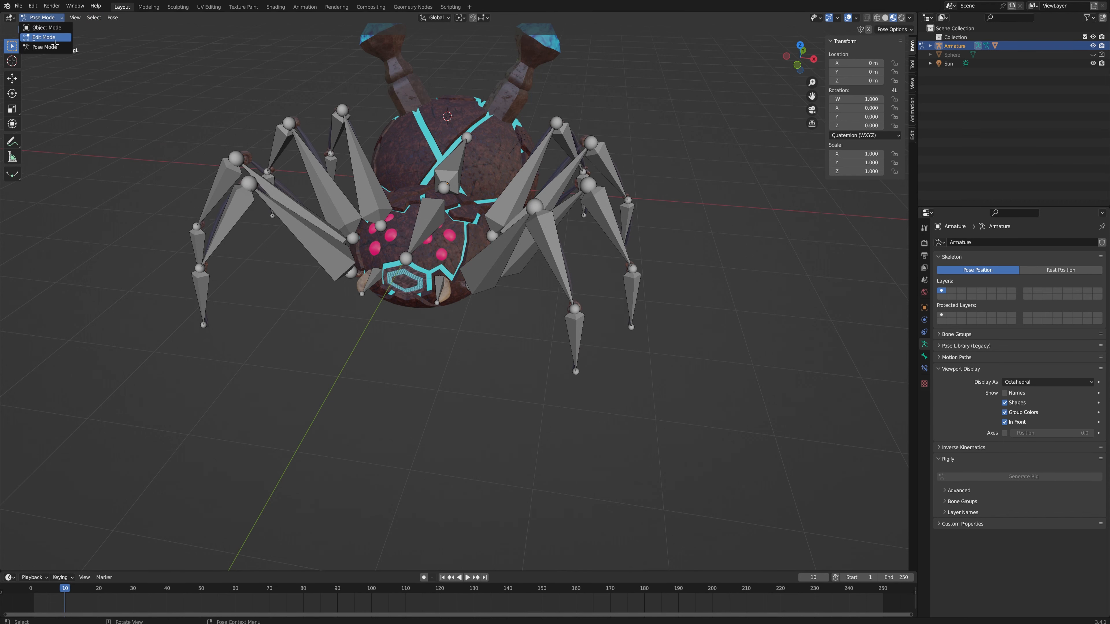
{"action": "left_click", "coordinate": [44, 37]}
{"action": "left_click", "coordinate": [575, 371]}
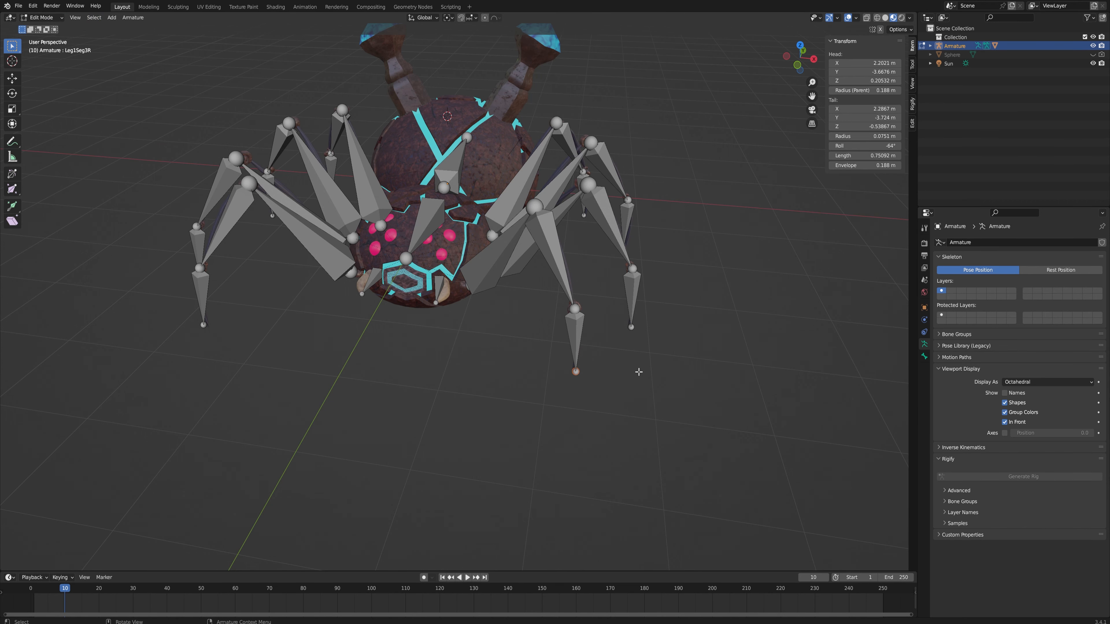
{"action": "key", "text": "KP_7"}
{"action": "key", "text": "e"}
{"action": "key", "text": "x"}
{"action": "left_click", "coordinate": [646, 422]}
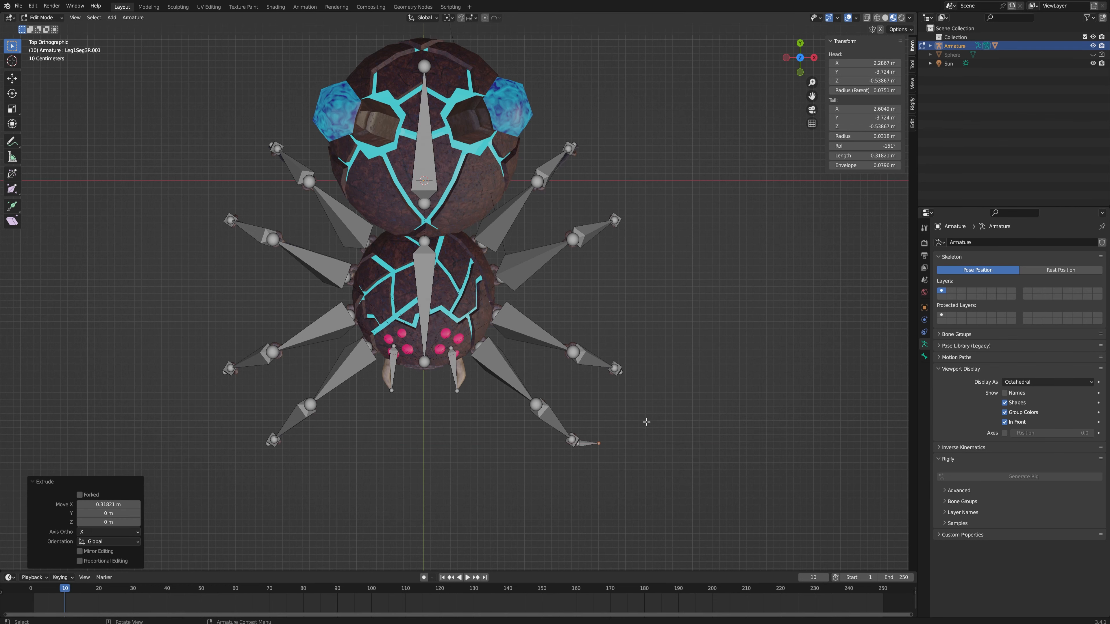
Extrude a bone along X from the foot tip of Leg2Seg3R.
{"action": "left_click", "coordinate": [620, 372]}
{"action": "middle_click_drag", "start_coordinate": [656, 413], "coordinate": [649, 388]}
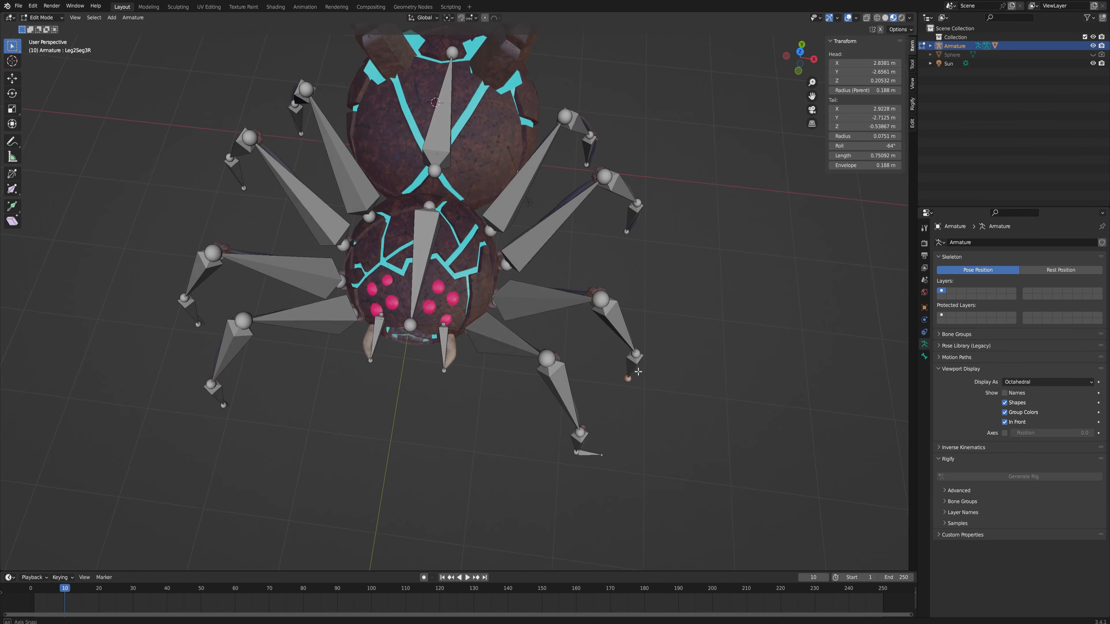
{"action": "key", "text": "e"}
{"action": "key", "text": "x"}
{"action": "right_click", "coordinate": [665, 395]}
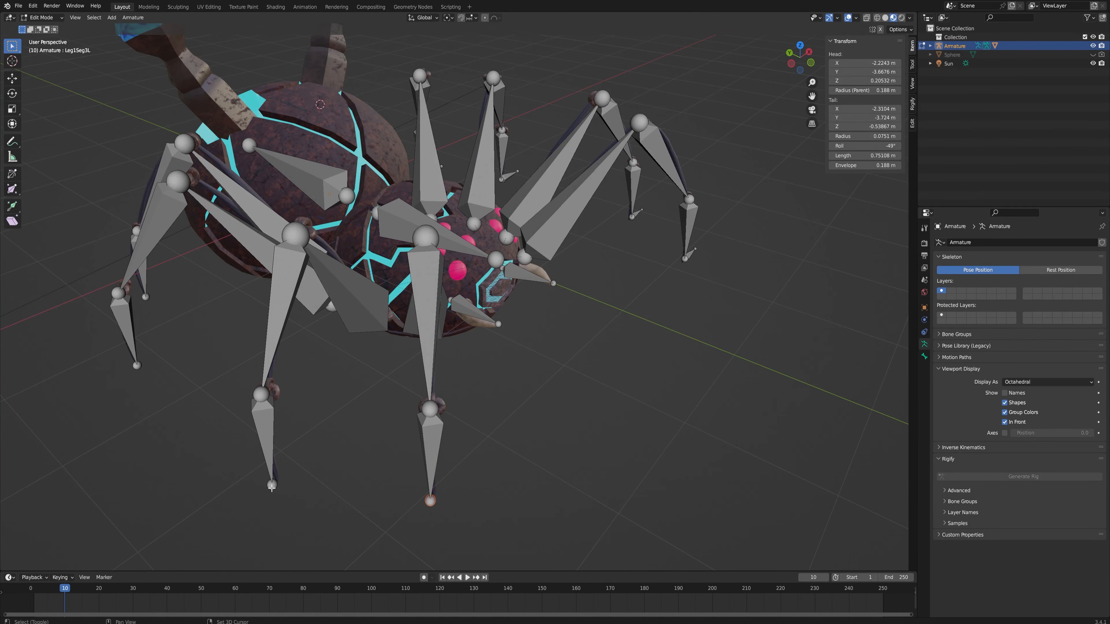
Select the foot tips of all left legs together and extrude bones about 0.46 m outward along negative X.
{"action": "left_click", "coordinate": [271, 485], "text": "shift"}
{"action": "left_click", "coordinate": [139, 366], "text": "shift"}
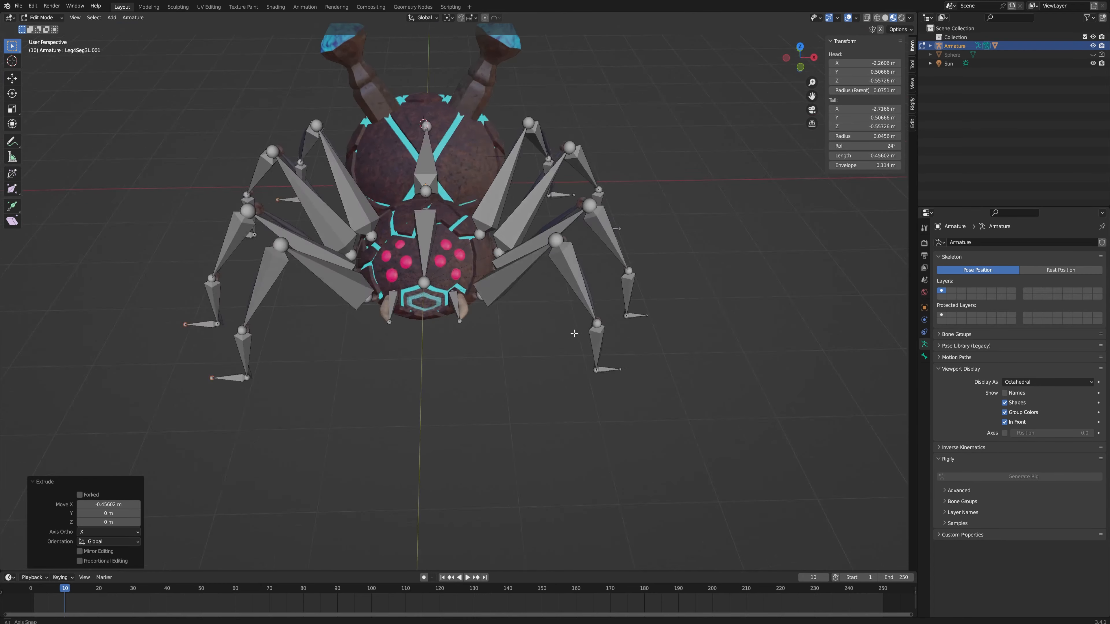
{"action": "middle_click_drag", "start_coordinate": [568, 333], "coordinate": [579, 329]}
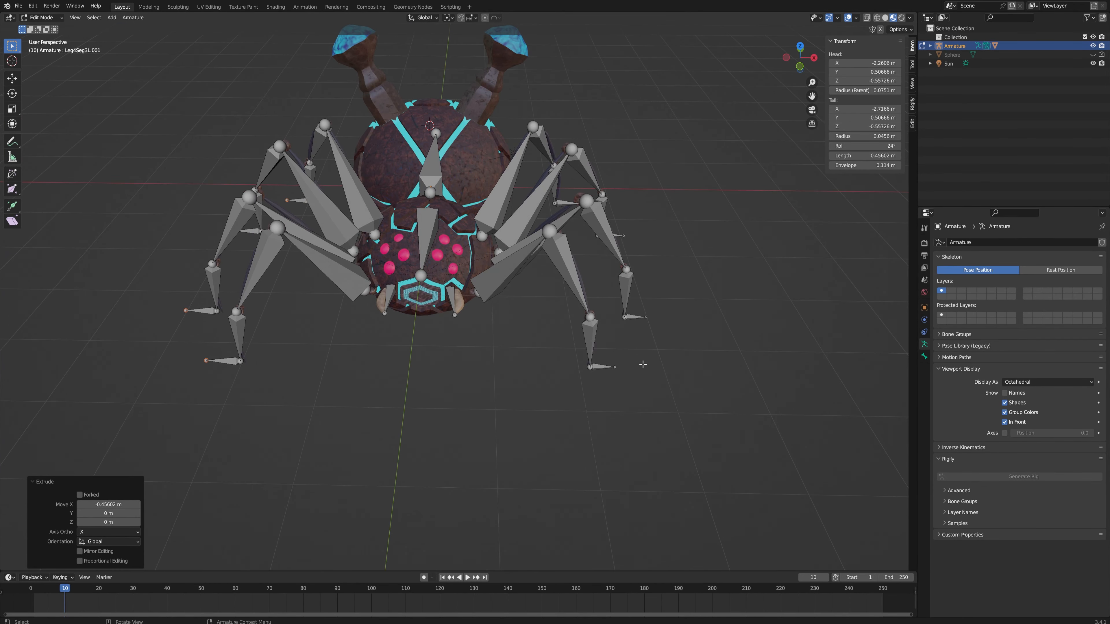
Turn off Deform for the foot-tip bones of the right legs, including Leg1Seg3R.001, Leg2Seg3R.001 and Leg3Seg3R.001.
{"action": "left_click", "coordinate": [615, 367]}
{"action": "left_click", "coordinate": [603, 367]}
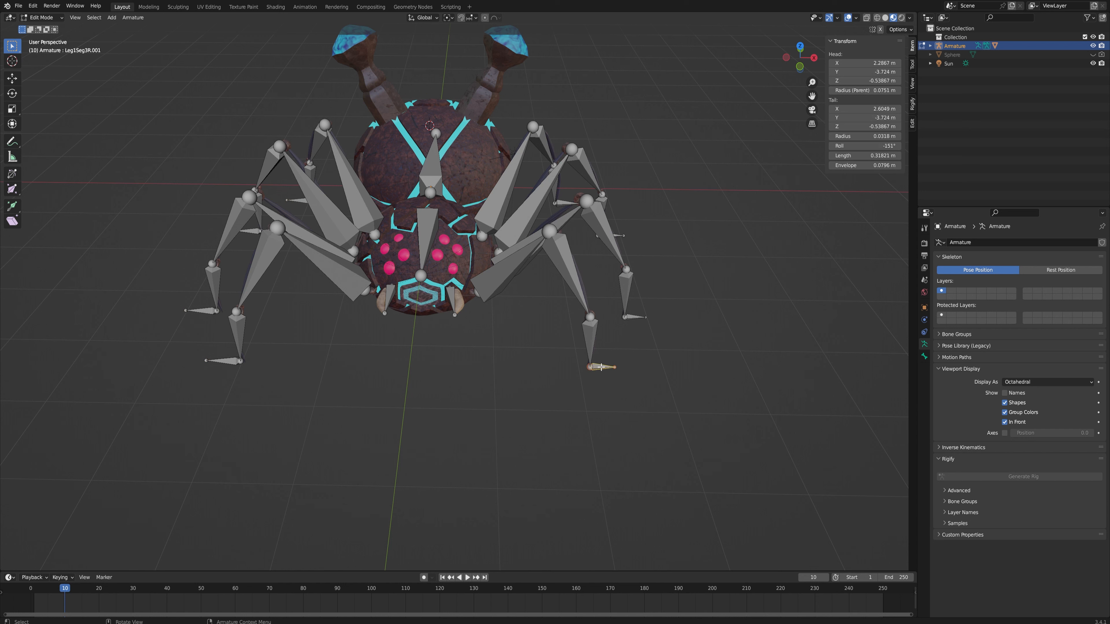
{"action": "left_click", "coordinate": [924, 357]}
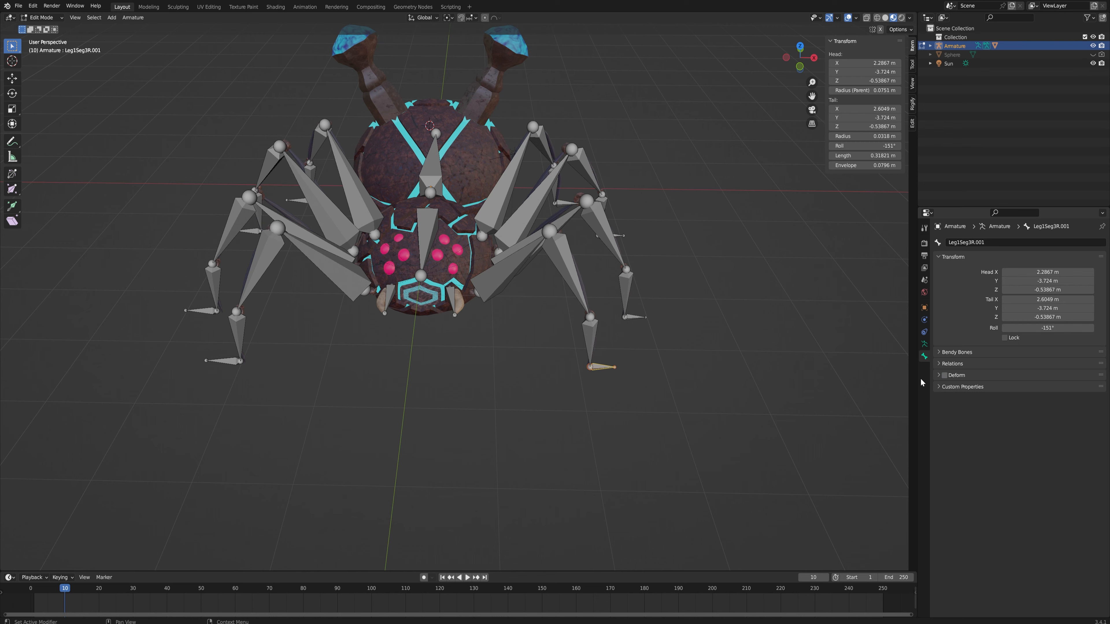
{"action": "middle_click_drag", "start_coordinate": [637, 376], "coordinate": [611, 362]}
{"action": "left_click", "coordinate": [621, 355]}
{"action": "left_click", "coordinate": [625, 251]}
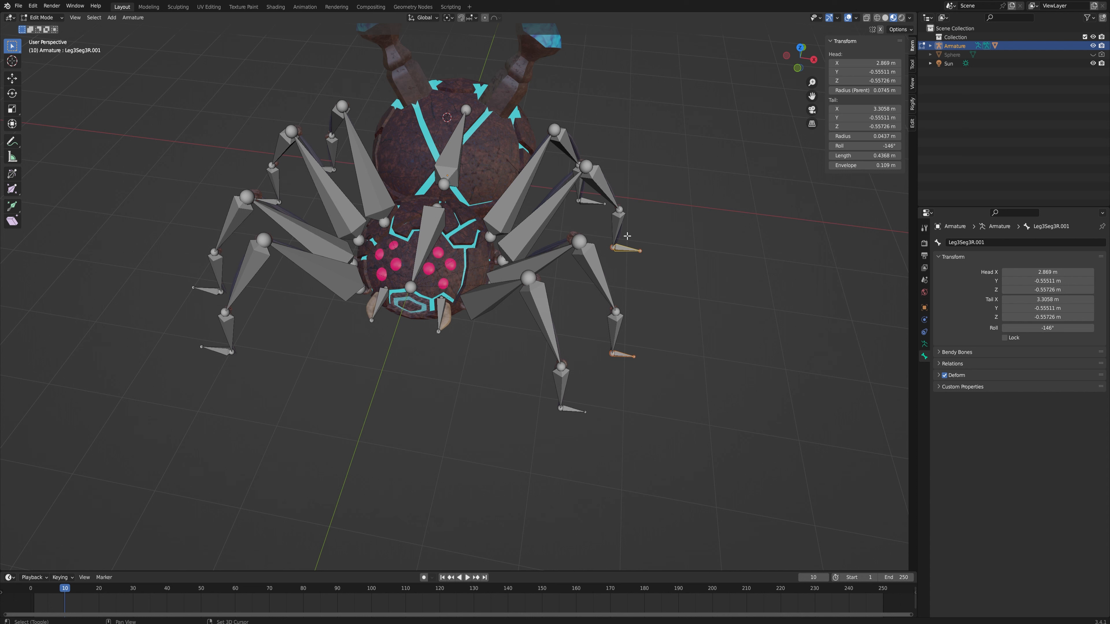
{"action": "left_click", "coordinate": [620, 249]}
{"action": "left_click", "coordinate": [944, 376]}
{"action": "left_click", "coordinate": [619, 354]}
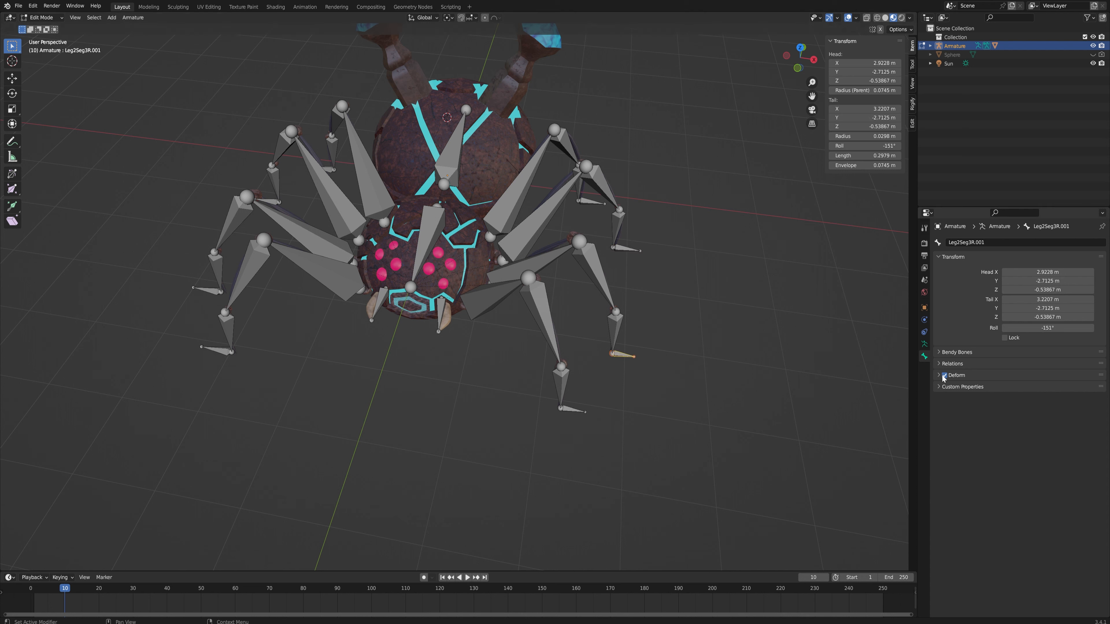
Turn off Deform for the foot-tip bones of the left legs, starting with Leg1Seg3L.001.
{"action": "middle_click_drag", "start_coordinate": [612, 371], "coordinate": [498, 383]}
{"action": "left_click", "coordinate": [425, 388]}
{"action": "left_click", "coordinate": [945, 375]}
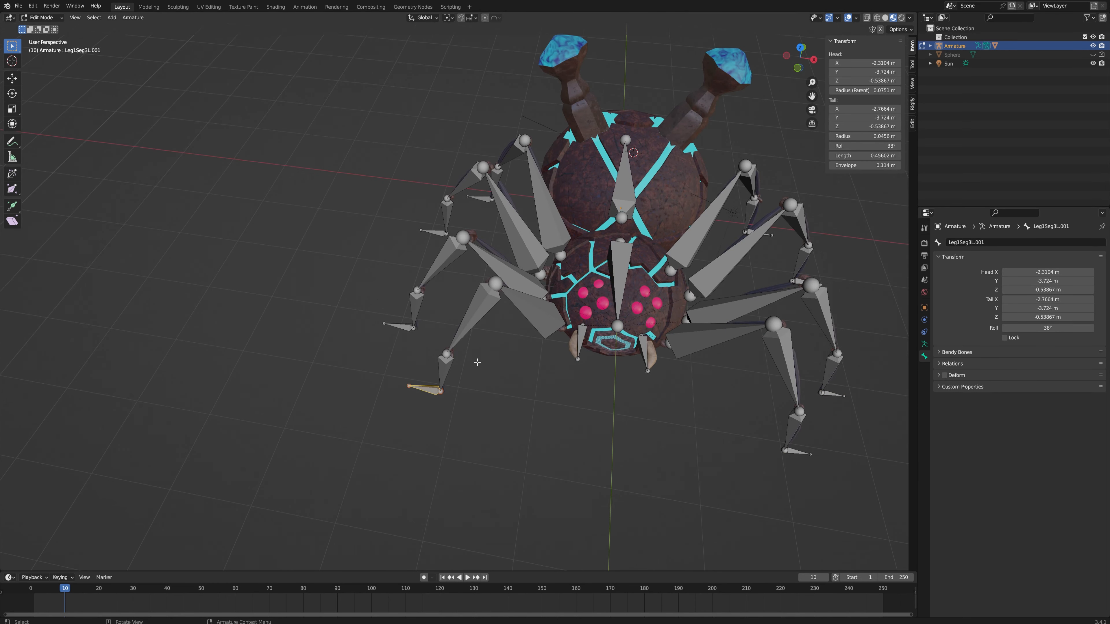
Select the foot-tip bones of all eight legs together and detach them from the leg chains with Clear Parent.
{"action": "middle_click_drag", "start_coordinate": [430, 353], "coordinate": [468, 363]}
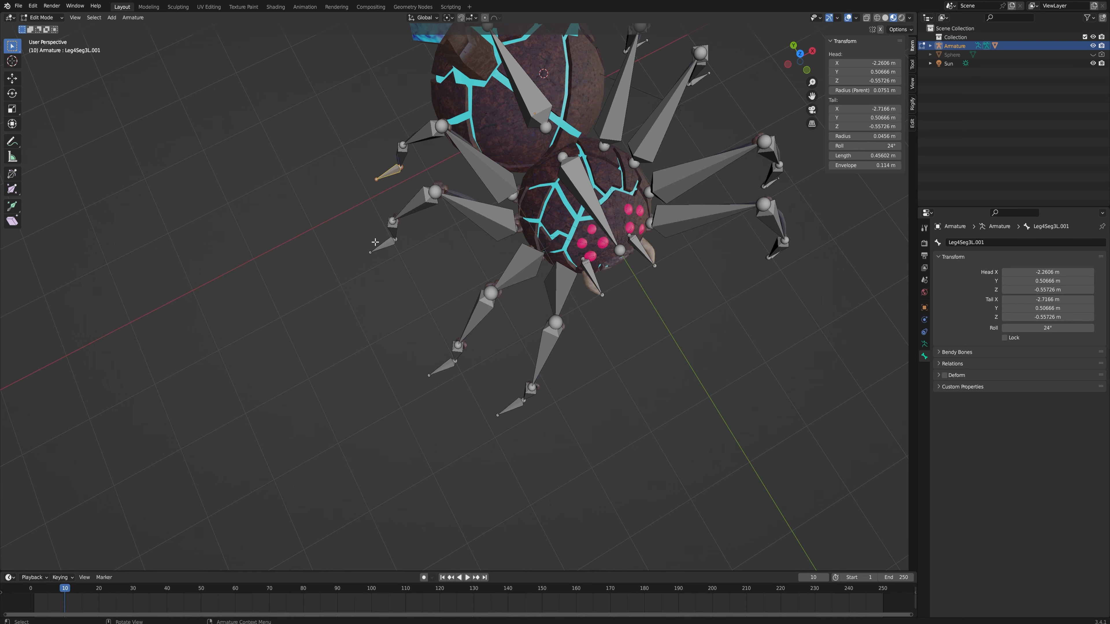
{"action": "left_click", "coordinate": [381, 246], "text": "shift"}
{"action": "left_click", "coordinate": [441, 368], "text": "shift"}
{"action": "left_click", "coordinate": [512, 407], "text": "shift"}
{"action": "middle_click_drag", "start_coordinate": [512, 407], "coordinate": [648, 392]}
{"action": "left_click_drag", "start_coordinate": [692, 480], "coordinate": [698, 502], "text": "shift"}
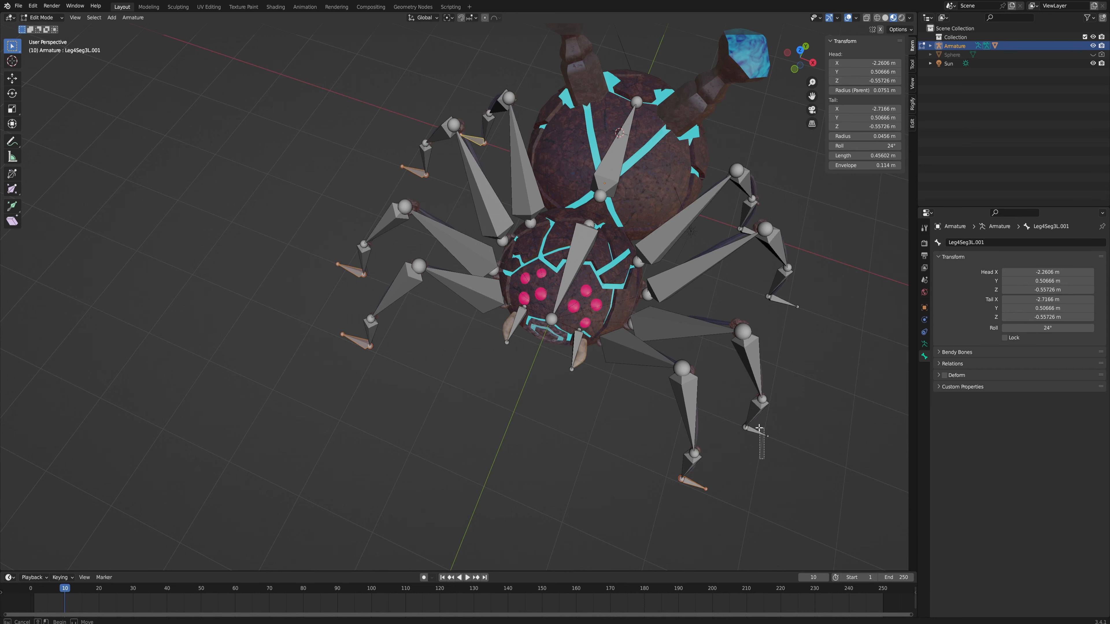
{"action": "middle_click_drag", "start_coordinate": [793, 322], "coordinate": [785, 381]}
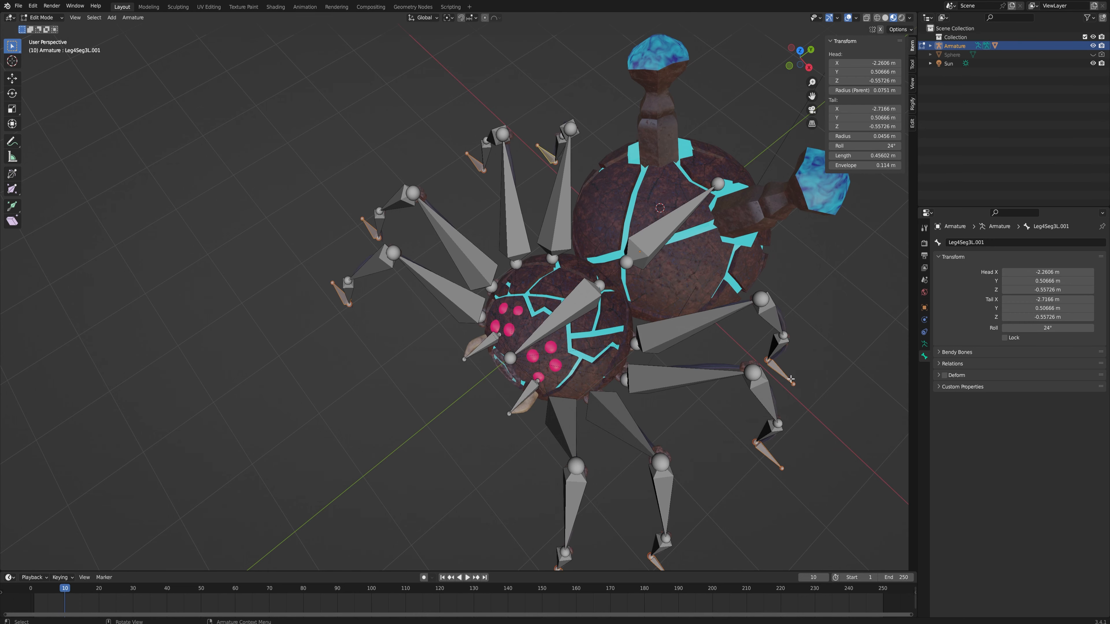
{"action": "key", "text": "alt+p"}
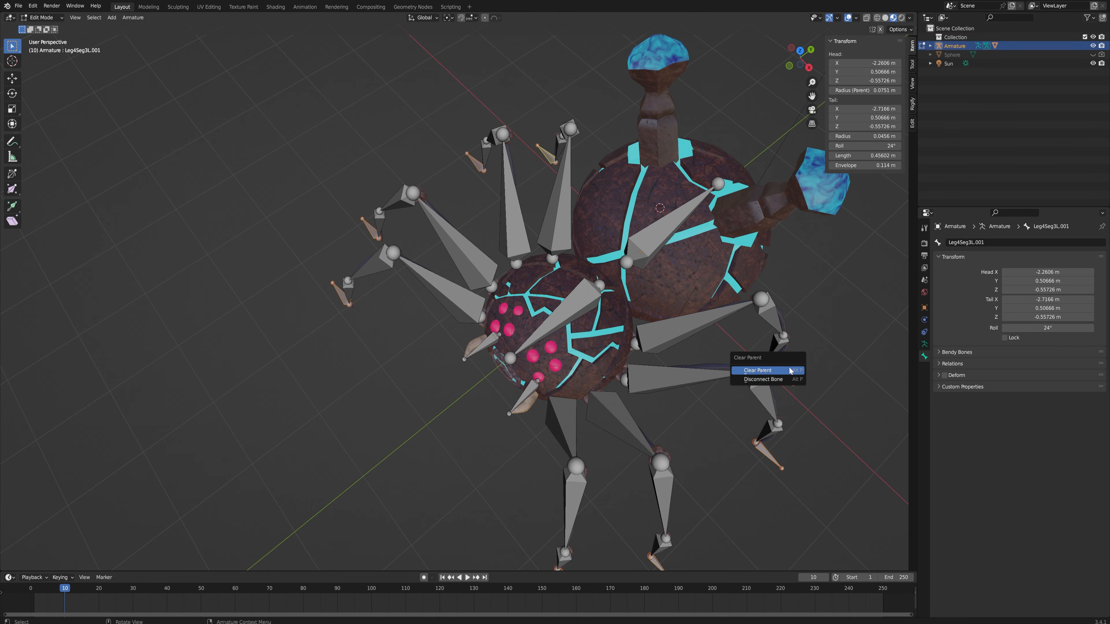
{"action": "left_click", "coordinate": [788, 369]}
Try moving Leg1Seg3R freely to test whether it is separate from its foot-tip bone.
{"action": "middle_click_drag", "start_coordinate": [670, 438], "coordinate": [767, 411]}
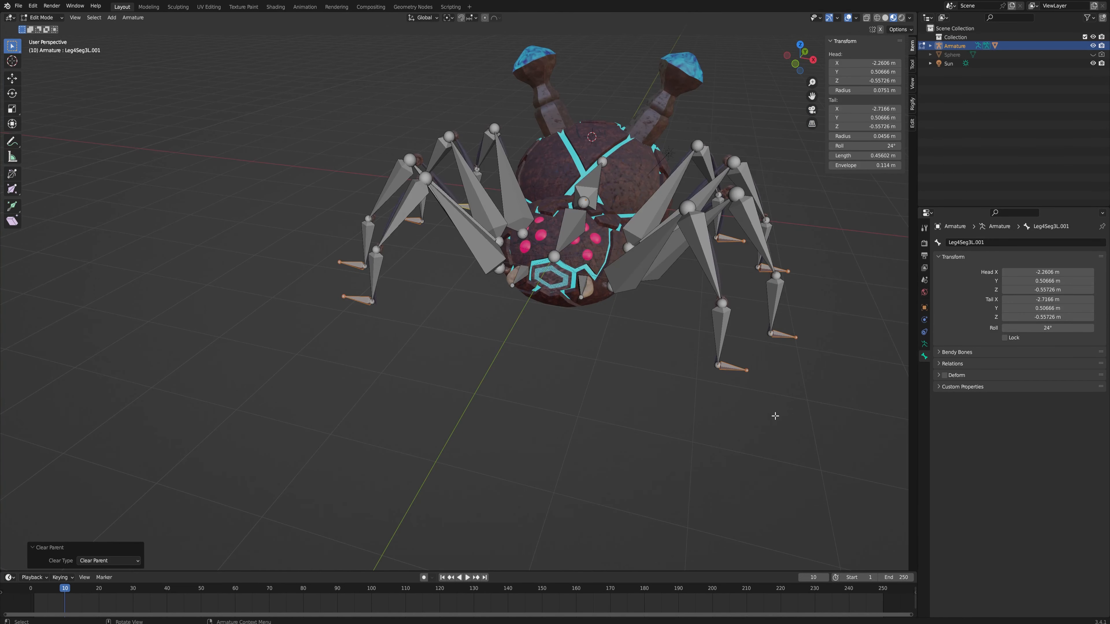
{"action": "left_click", "coordinate": [721, 329]}
{"action": "key", "text": "g"}
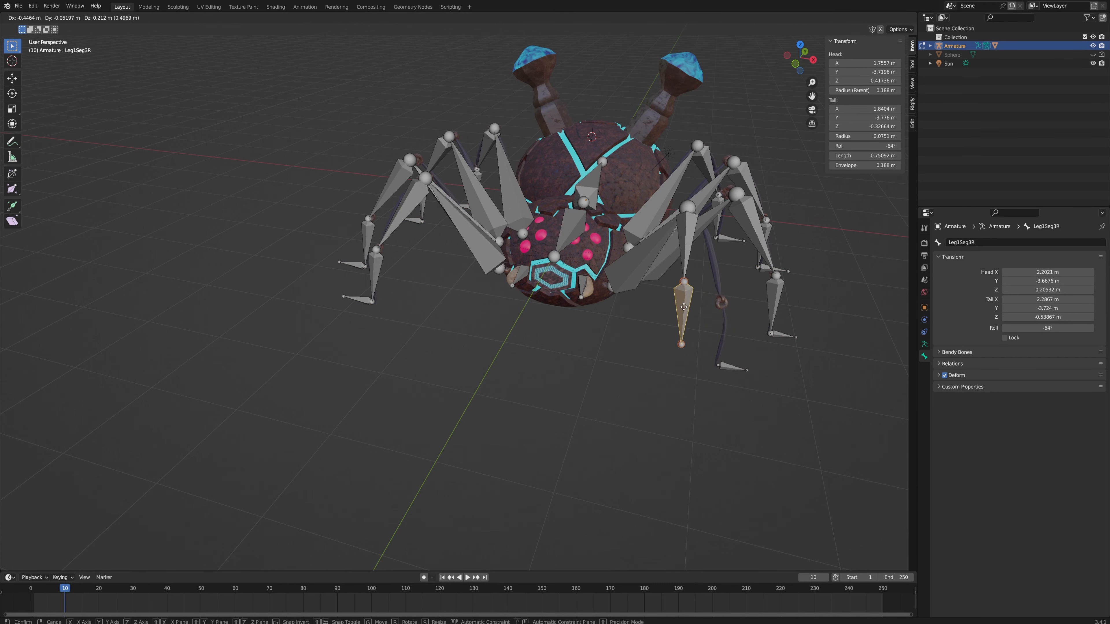
{"action": "key", "text": "Escape"}
Select the upper knee joints of all eight legs and extrude bones about 0.62 m straight up along Z.
{"action": "left_click", "coordinate": [732, 371]}
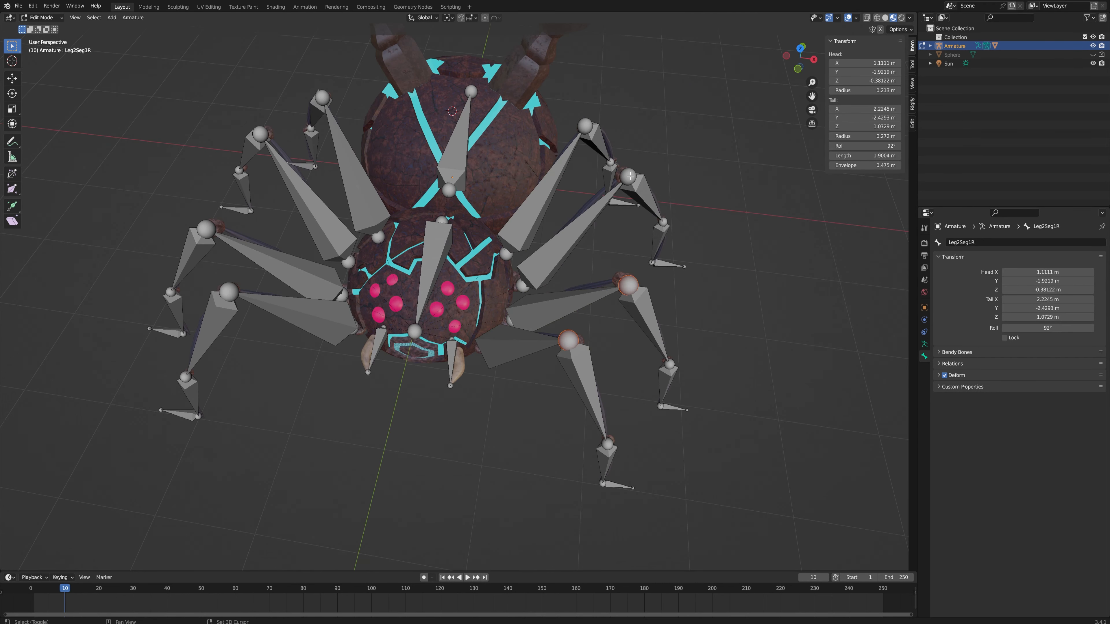
{"action": "left_click", "coordinate": [632, 189], "text": "shift"}
{"action": "left_click", "coordinate": [587, 128], "text": "shift"}
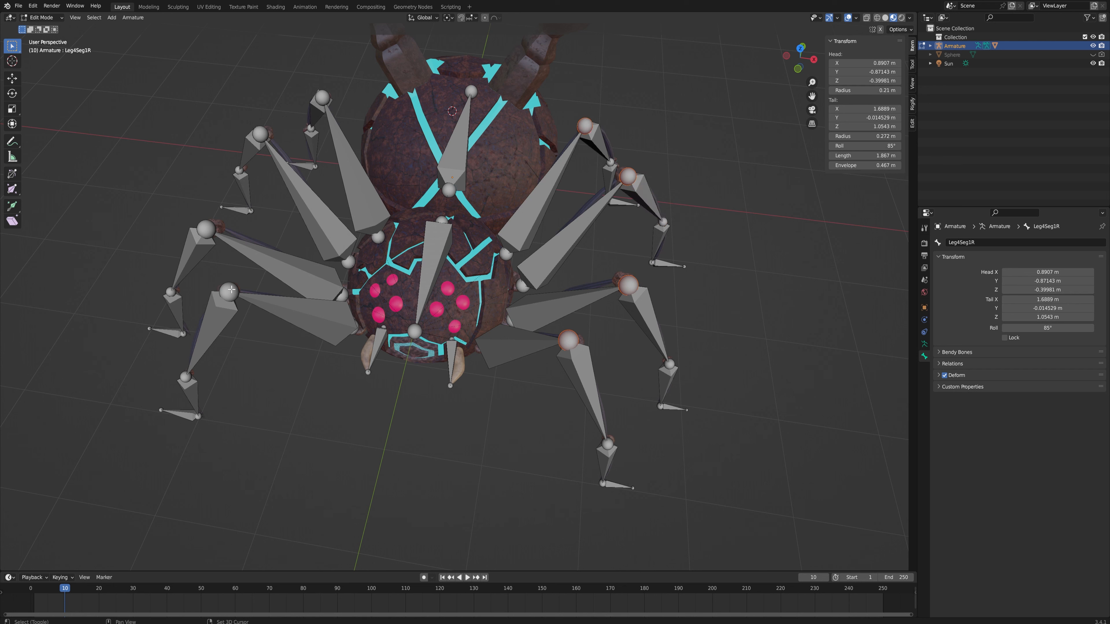
{"action": "left_click", "coordinate": [231, 290], "text": "shift"}
{"action": "left_click", "coordinate": [205, 228], "text": "shift"}
{"action": "left_click", "coordinate": [261, 133], "text": "shift"}
{"action": "left_click", "coordinate": [326, 105], "text": "shift"}
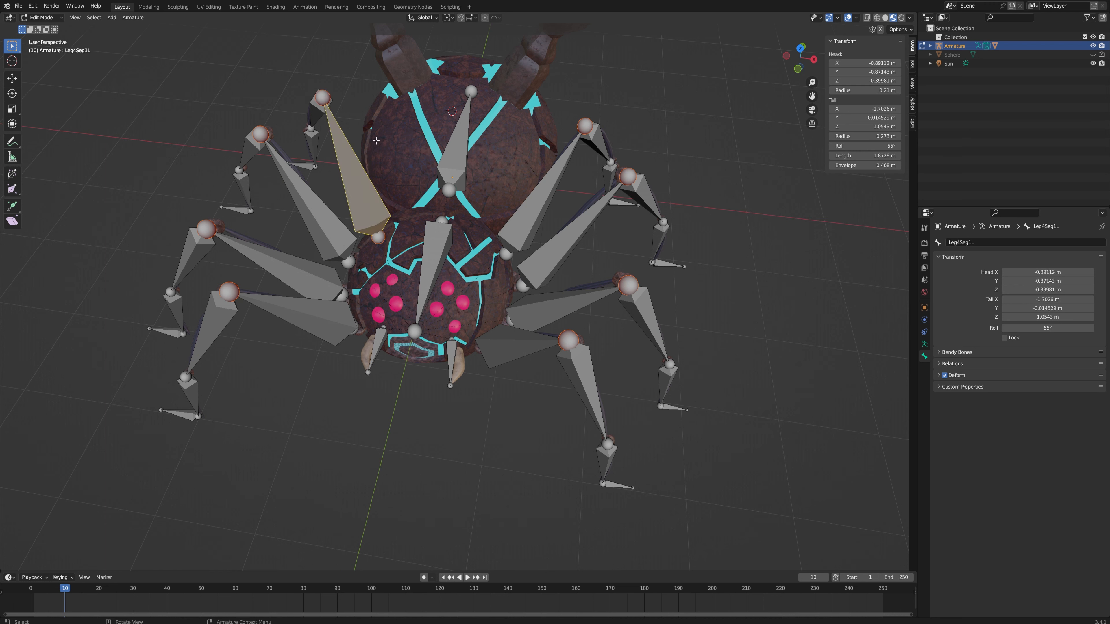
{"action": "left_click", "coordinate": [334, 118], "text": "shift"}
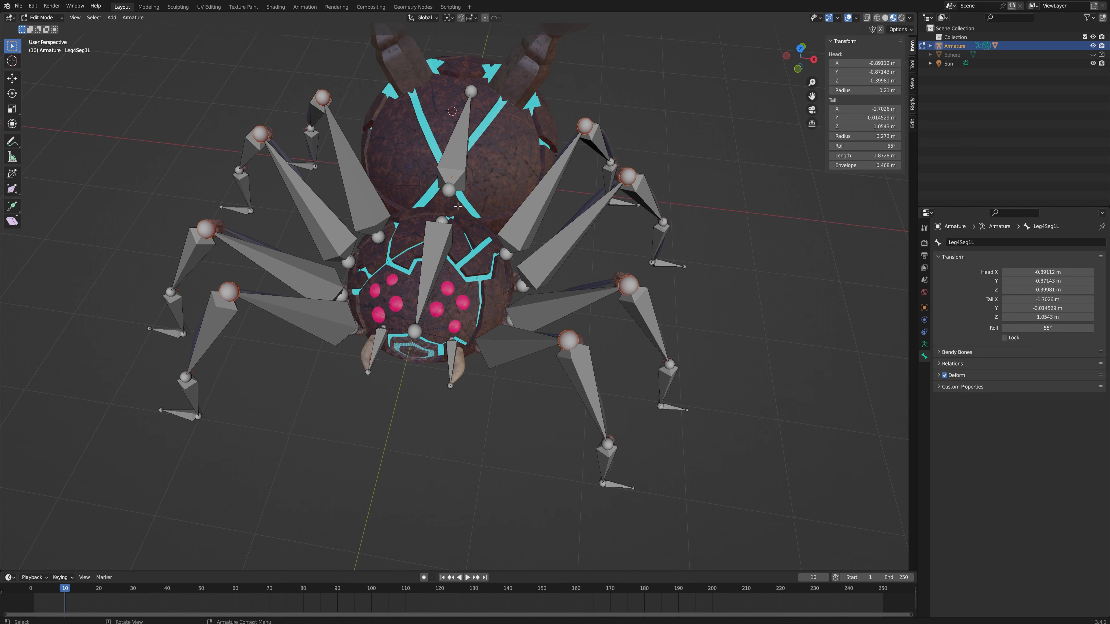
{"action": "middle_click_drag", "start_coordinate": [437, 204], "coordinate": [449, 239]}
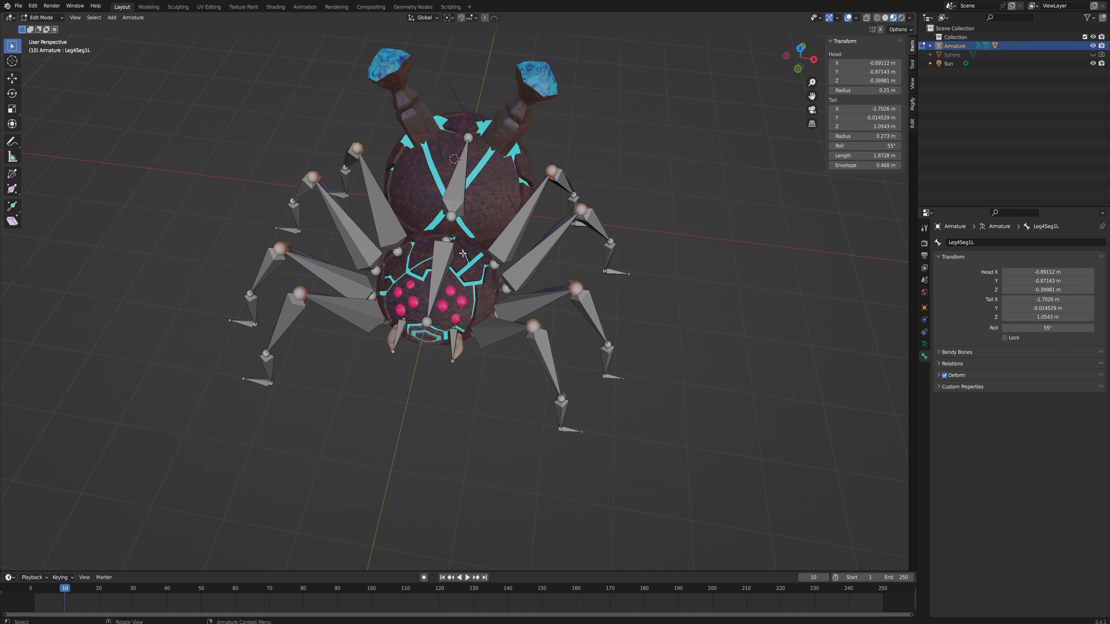
{"action": "key", "text": "e"}
{"action": "key", "text": "z"}
{"action": "left_click", "coordinate": [600, 239]}
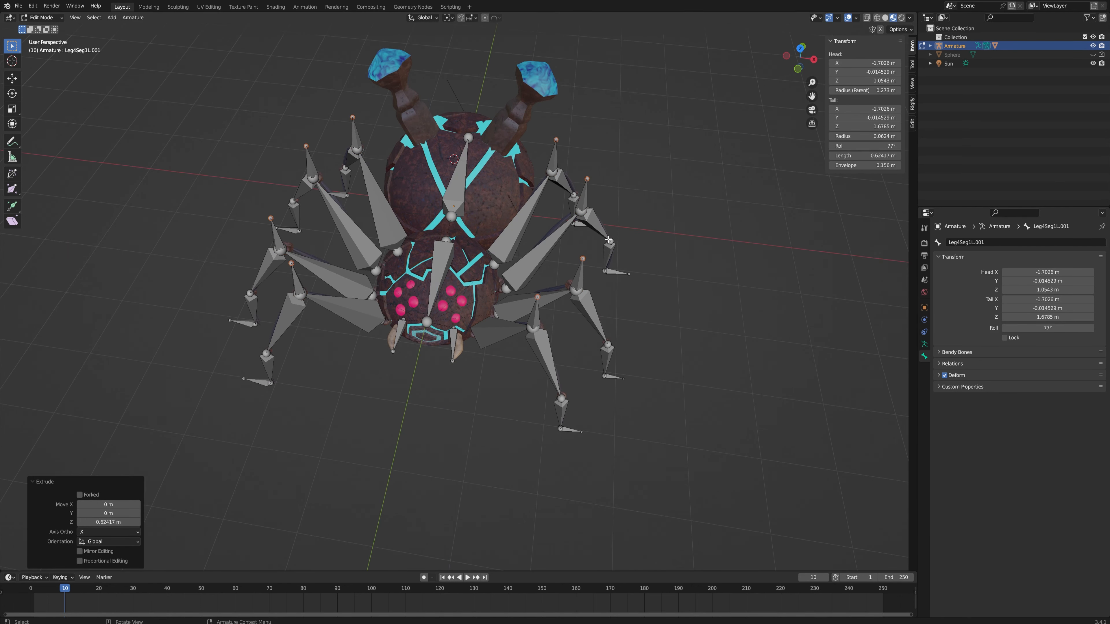
Select the eight vertical knee bones in front view and detach them from the legs with Clear Parent.
{"action": "middle_click_drag", "start_coordinate": [597, 268], "coordinate": [576, 260]}
{"action": "middle_click_drag", "start_coordinate": [507, 236], "coordinate": [500, 206]}
{"action": "key", "text": "KP_1"}
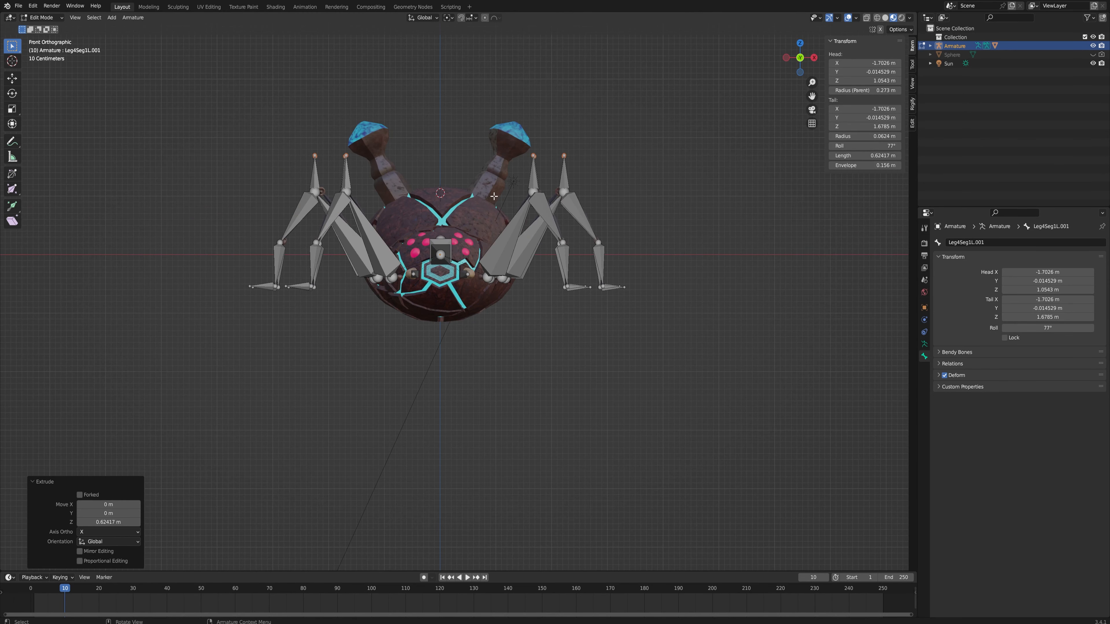
{"action": "left_click_drag", "start_coordinate": [269, 131], "coordinate": [302, 189]}
{"action": "middle_click_drag", "start_coordinate": [302, 189], "coordinate": [676, 241]}
{"action": "key", "text": "alt+p"}
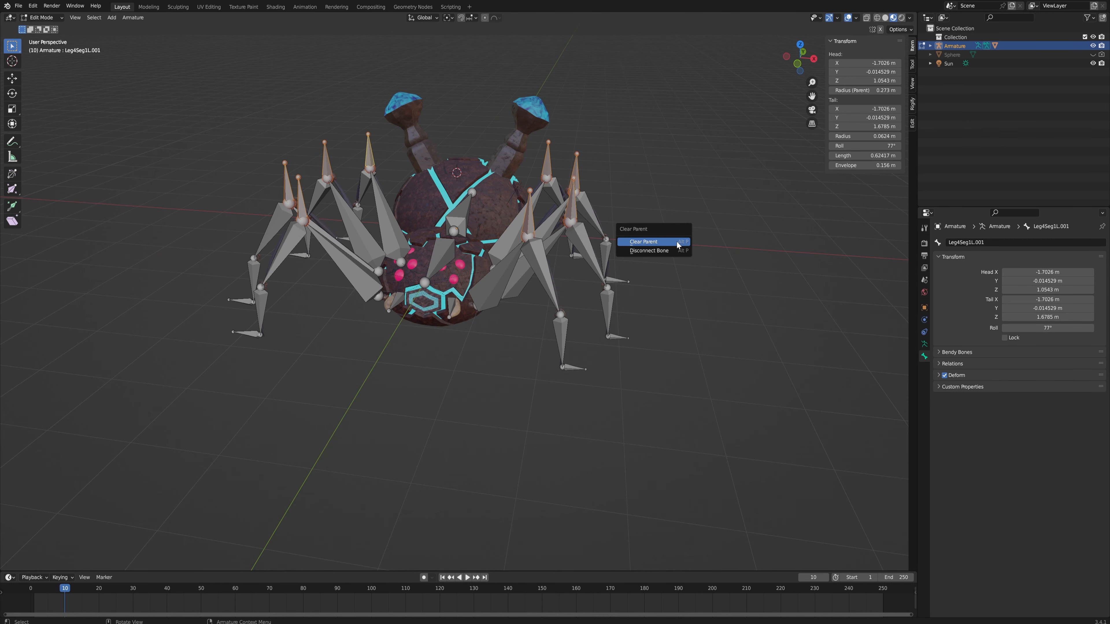
{"action": "left_click", "coordinate": [677, 242]}
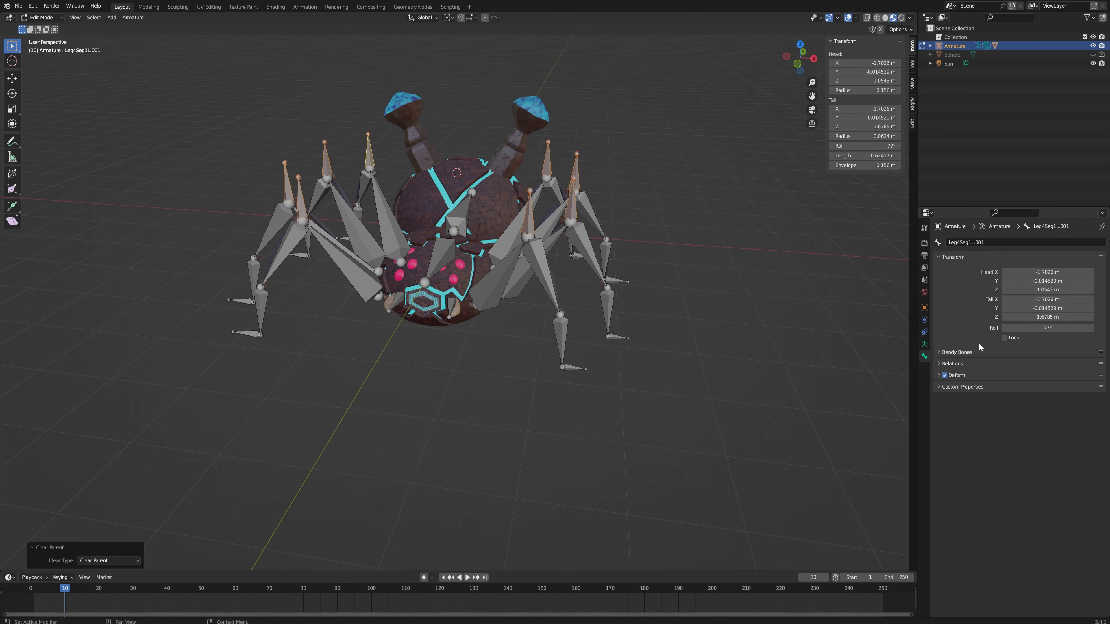
Turn off Deform for each of the vertical knee bones on both sides.
{"action": "left_click", "coordinate": [535, 228]}
{"action": "left_click", "coordinate": [946, 376]}
{"action": "left_click", "coordinate": [573, 200]}
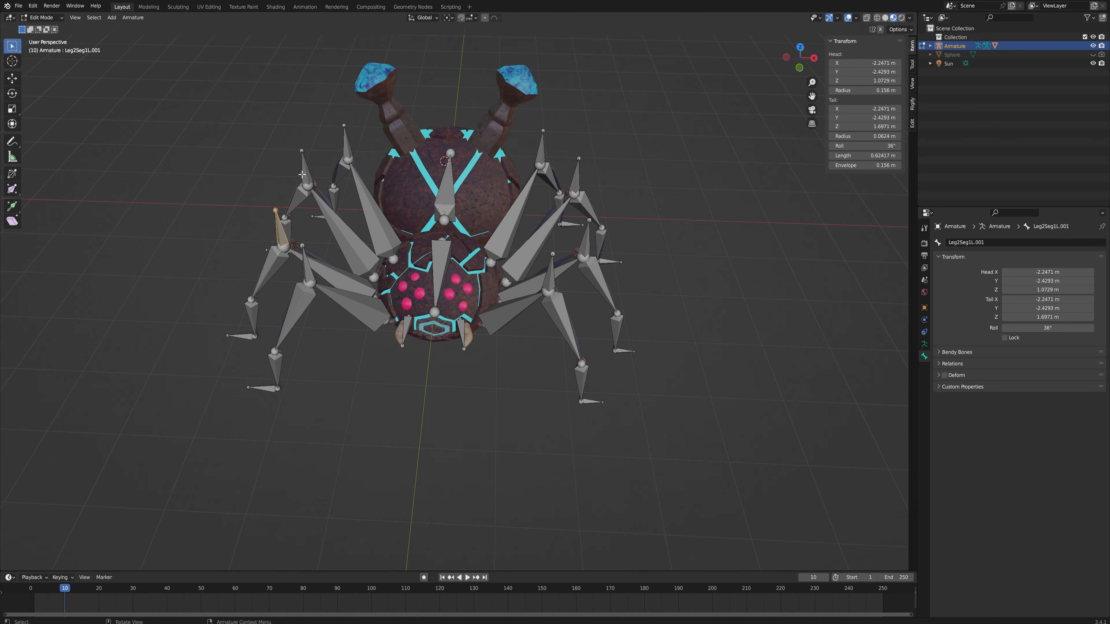
{"action": "left_click", "coordinate": [301, 174]}
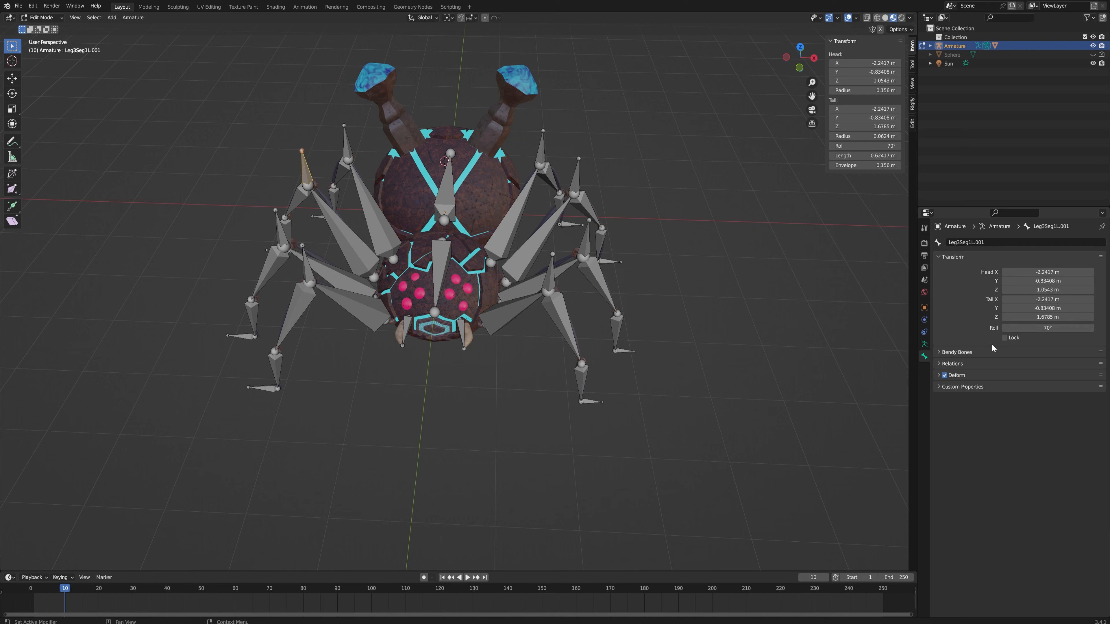
{"action": "left_click", "coordinate": [944, 376]}
{"action": "left_click", "coordinate": [350, 163]}
{"action": "left_click", "coordinate": [945, 375]}
Select all eight vertical knee bones in front view and move them up about 0.47 m along Z.
{"action": "middle_click_drag", "start_coordinate": [757, 361], "coordinate": [727, 320]}
{"action": "key", "text": "KP_1"}
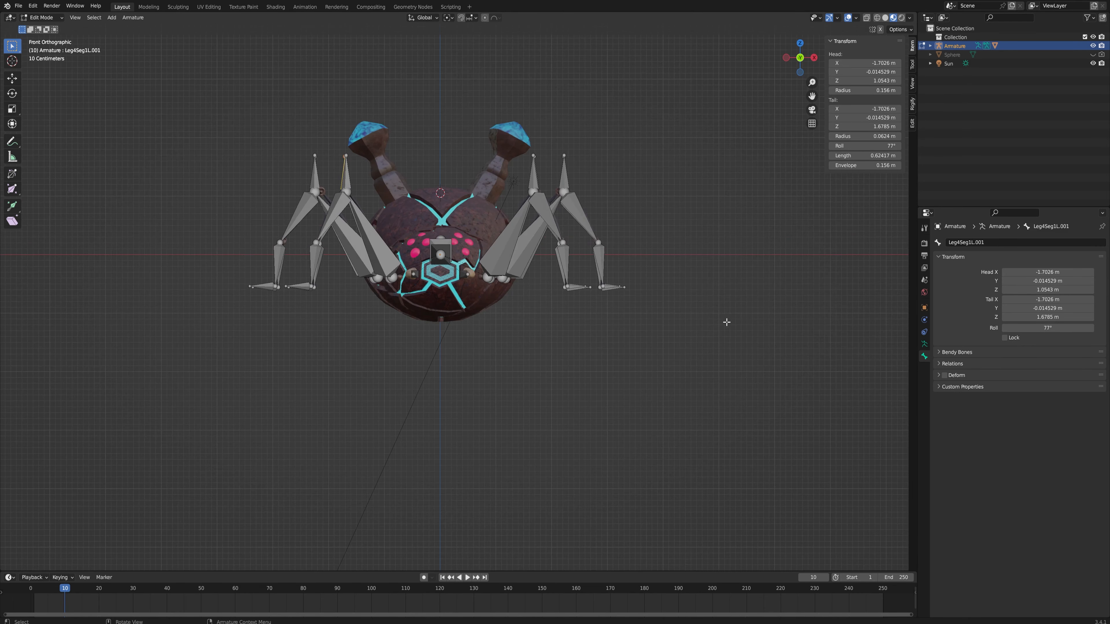
{"action": "left_click_drag", "start_coordinate": [248, 102], "coordinate": [242, 174]}
{"action": "key", "text": "g"}
{"action": "key", "text": "z"}
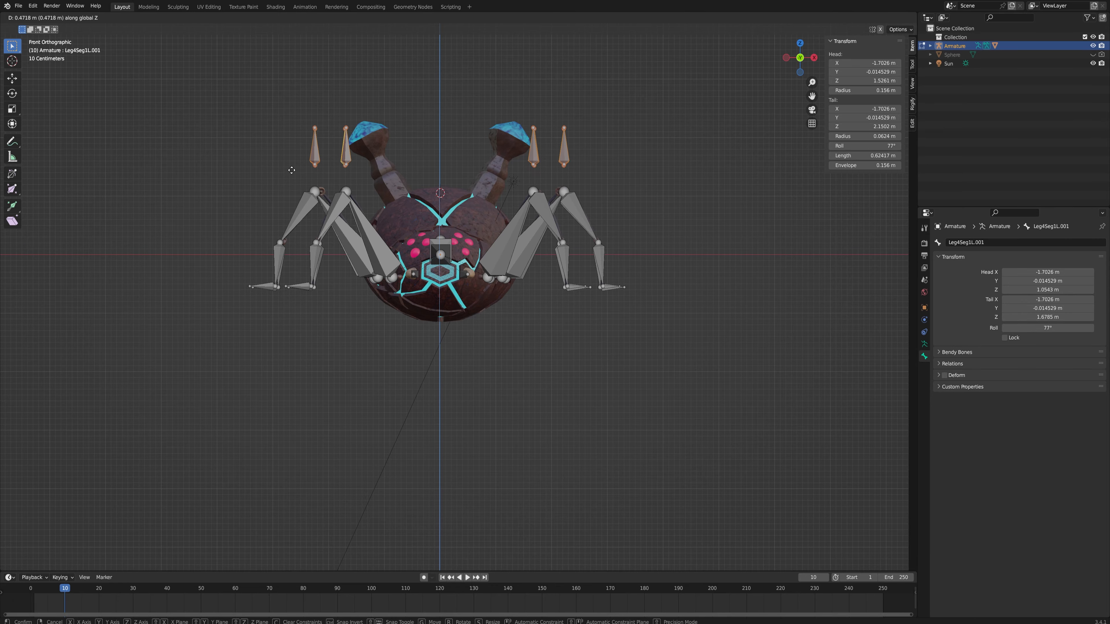
{"action": "left_click", "coordinate": [302, 178]}
Raise the eight floating knee bones by about another 0.46 m along Z.
{"action": "middle_click_drag", "start_coordinate": [464, 121], "coordinate": [586, 198]}
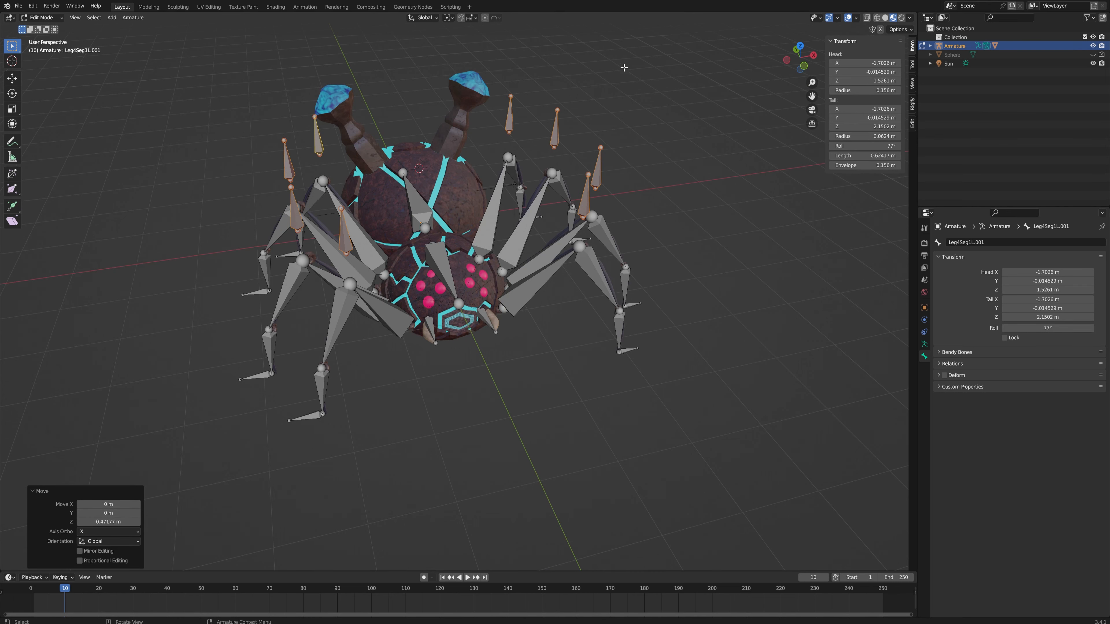
{"action": "middle_click_drag", "start_coordinate": [661, 290], "coordinate": [641, 265]}
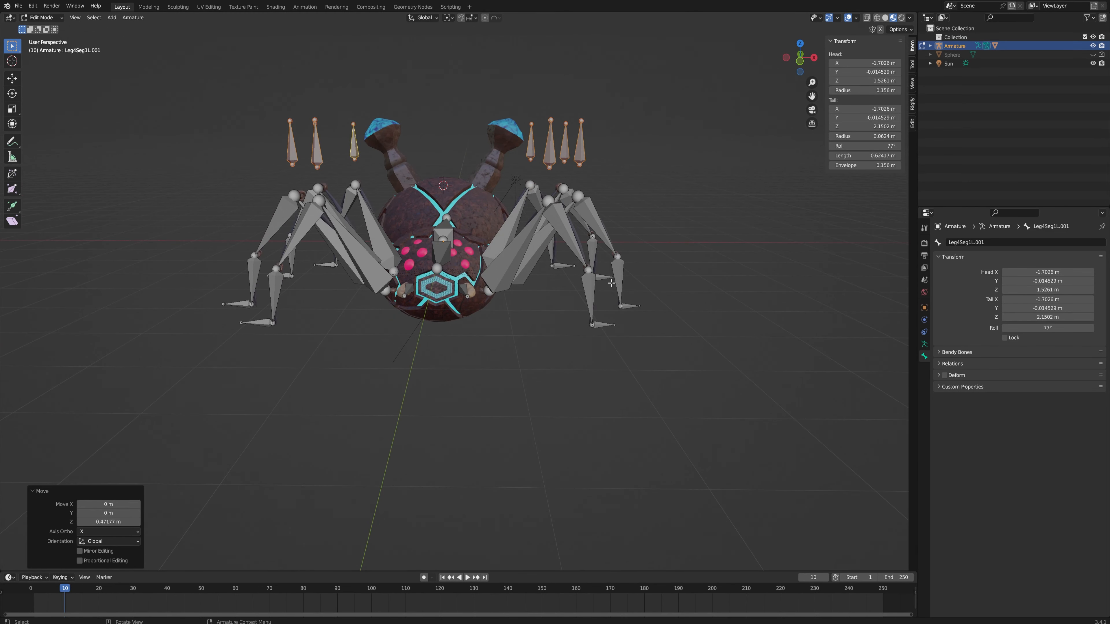
{"action": "middle_click_drag", "start_coordinate": [578, 256], "coordinate": [535, 294]}
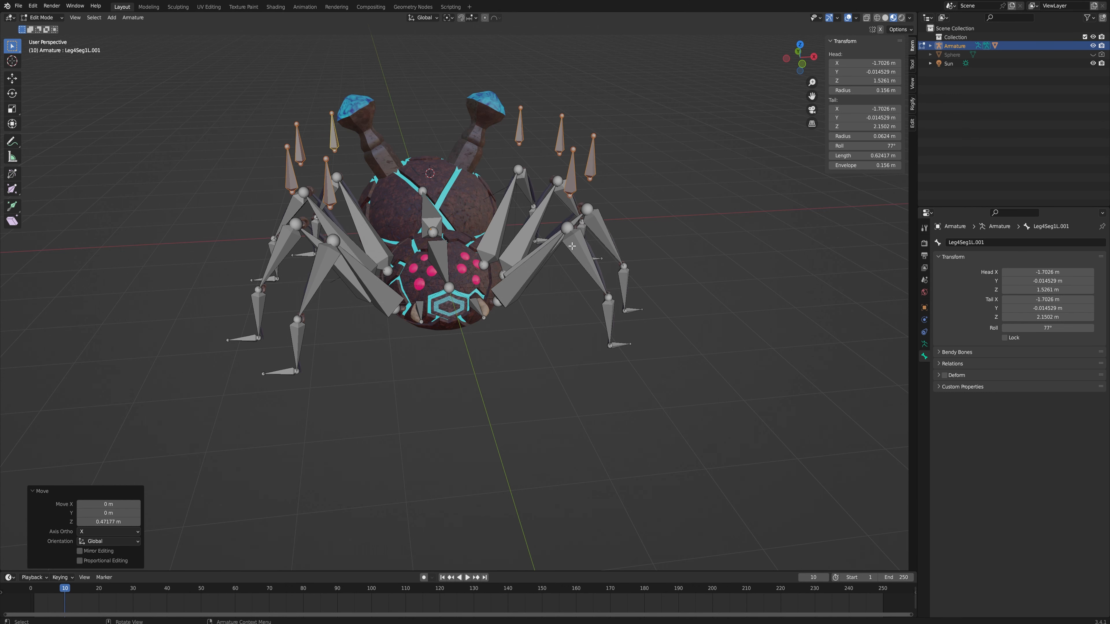
{"action": "middle_click_drag", "start_coordinate": [623, 275], "coordinate": [620, 262]}
{"action": "key", "text": "g"}
{"action": "key", "text": "z"}
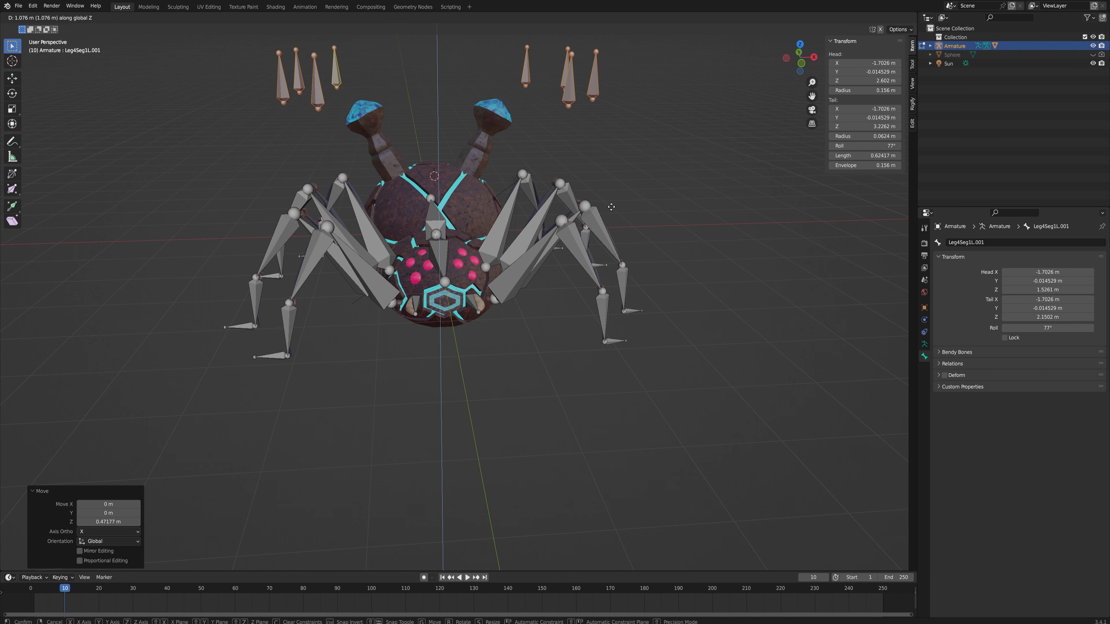
{"action": "left_click", "coordinate": [618, 249]}
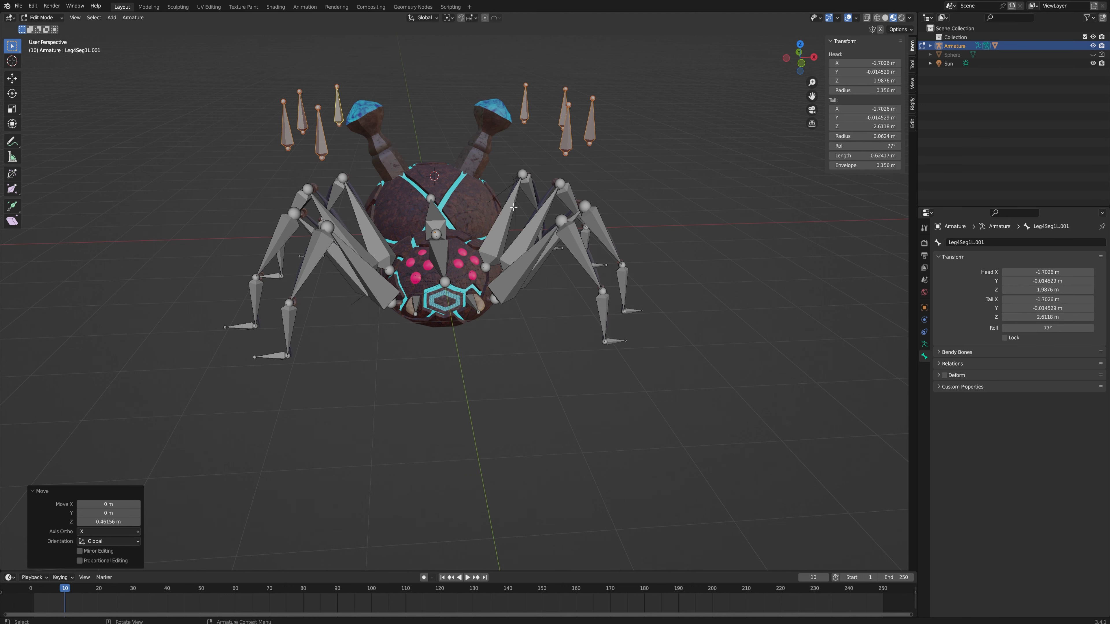
Select Leg1Seg3R, switch the armature to Pose Mode and add an Inverse Kinematics constraint to that bone.
{"action": "middle_click_drag", "start_coordinate": [534, 221], "coordinate": [577, 332]}
{"action": "left_click", "coordinate": [592, 387]}
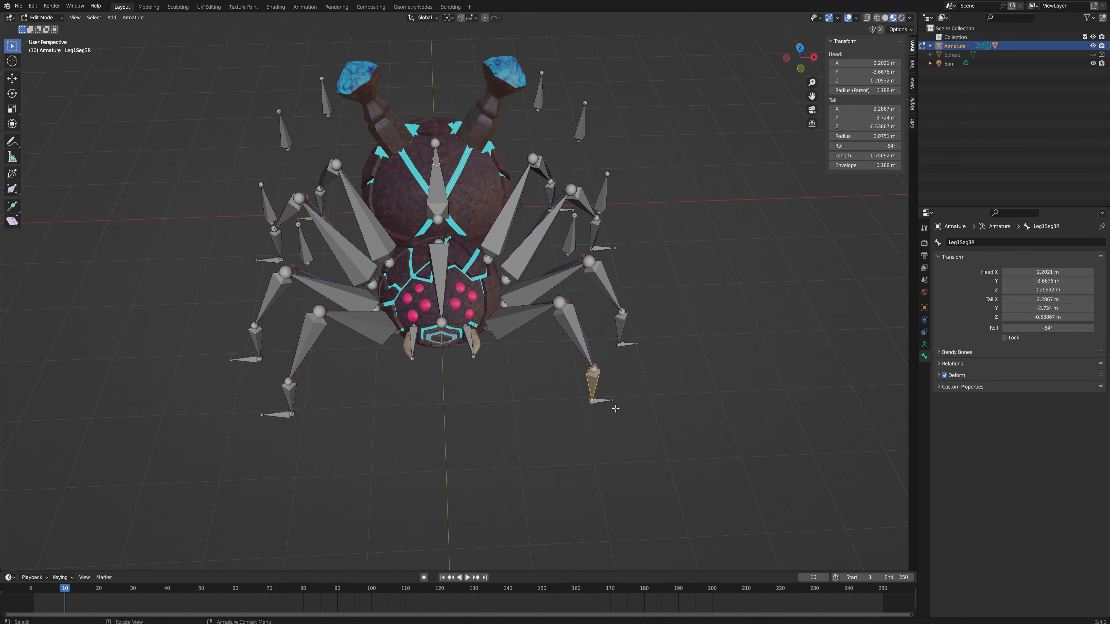
{"action": "left_click", "coordinate": [45, 18]}
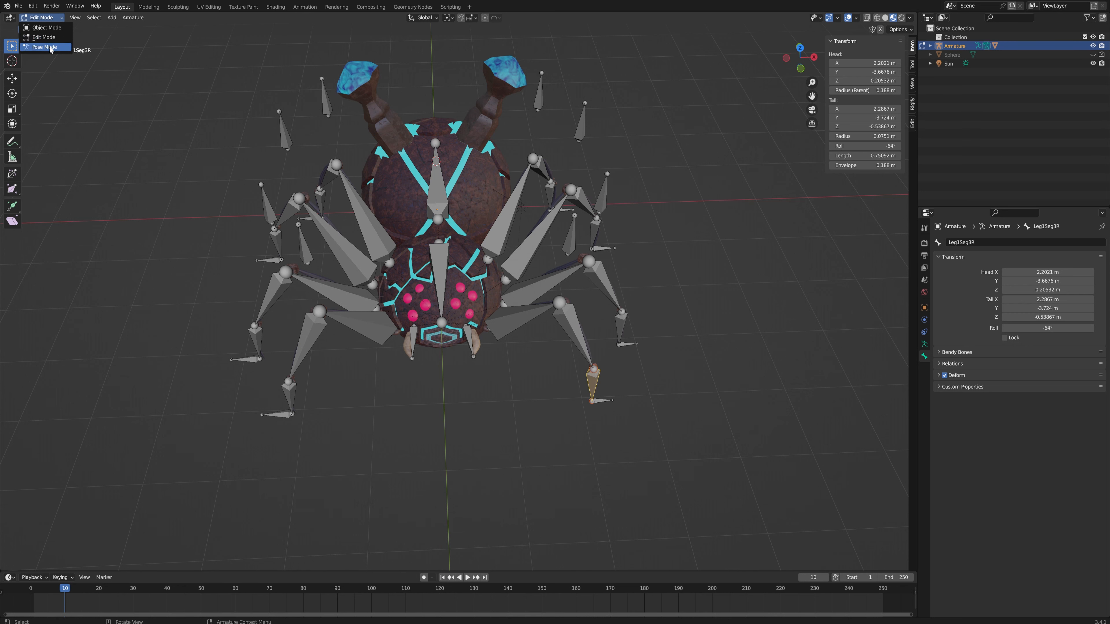
{"action": "left_click", "coordinate": [44, 45]}
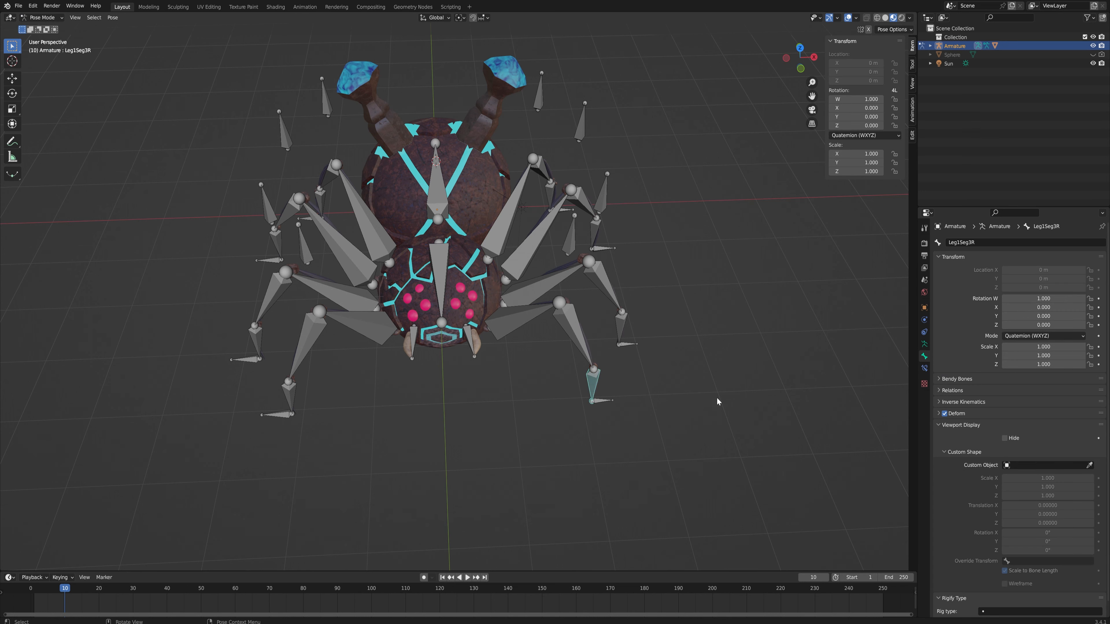
{"action": "left_click", "coordinate": [925, 370]}
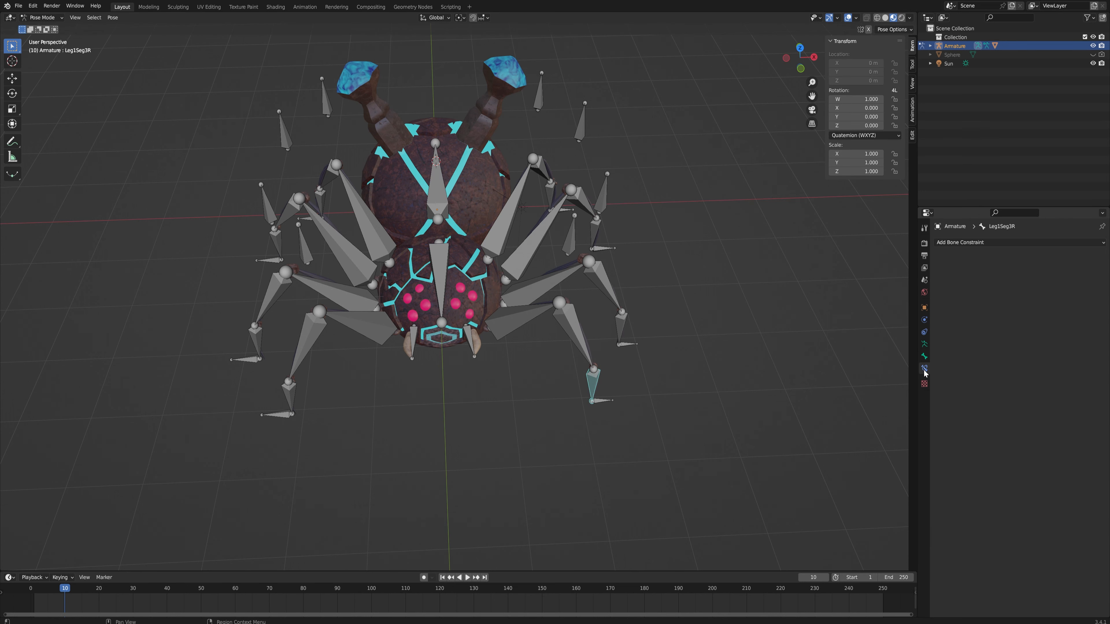
{"action": "left_click", "coordinate": [968, 243]}
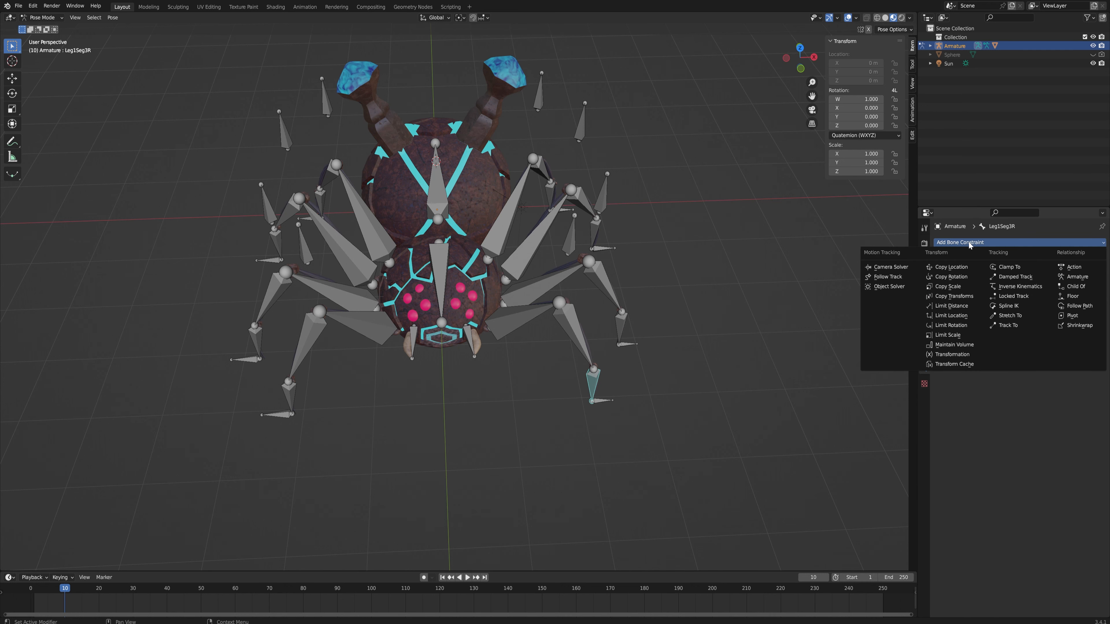
{"action": "left_click", "coordinate": [1039, 288]}
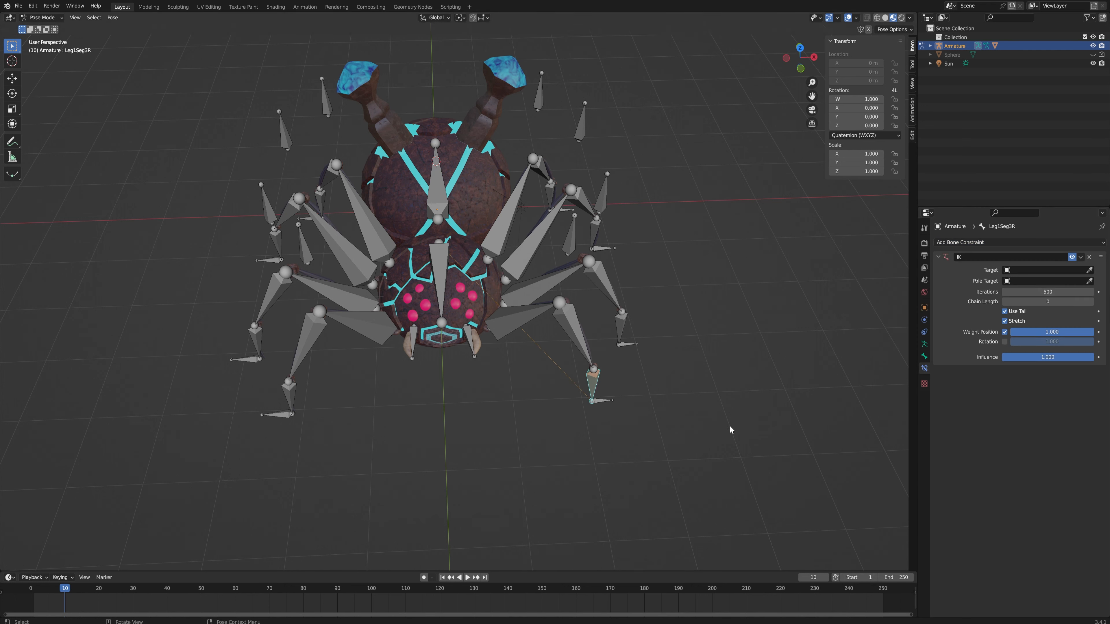
Set Armature as the IK constraint's target and pole target, and choose Leg1Seg3R.001 as the target bone.
{"action": "left_click", "coordinate": [1091, 272]}
{"action": "left_click", "coordinate": [606, 352]}
{"action": "left_click", "coordinate": [1090, 291]}
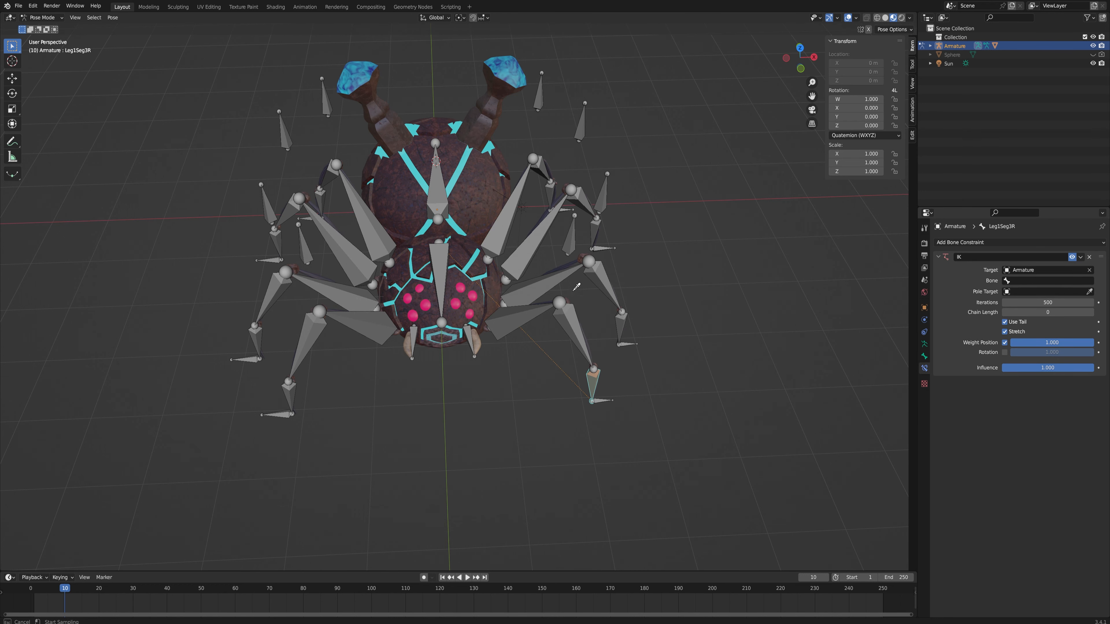
{"action": "left_click", "coordinate": [576, 288]}
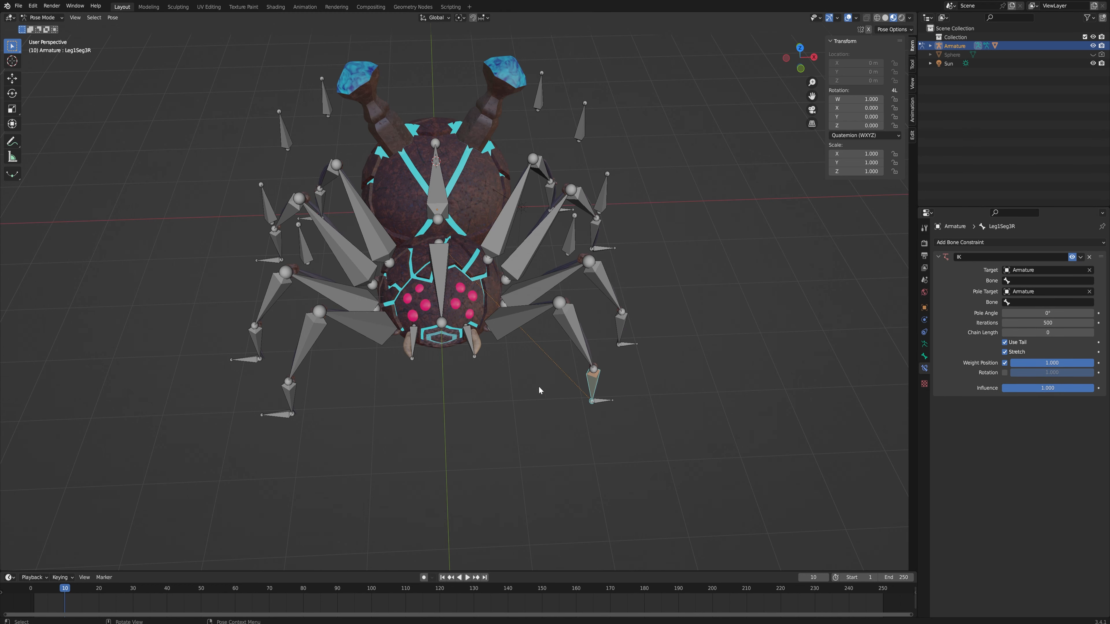
{"action": "middle_click_drag", "start_coordinate": [591, 379], "coordinate": [612, 374]}
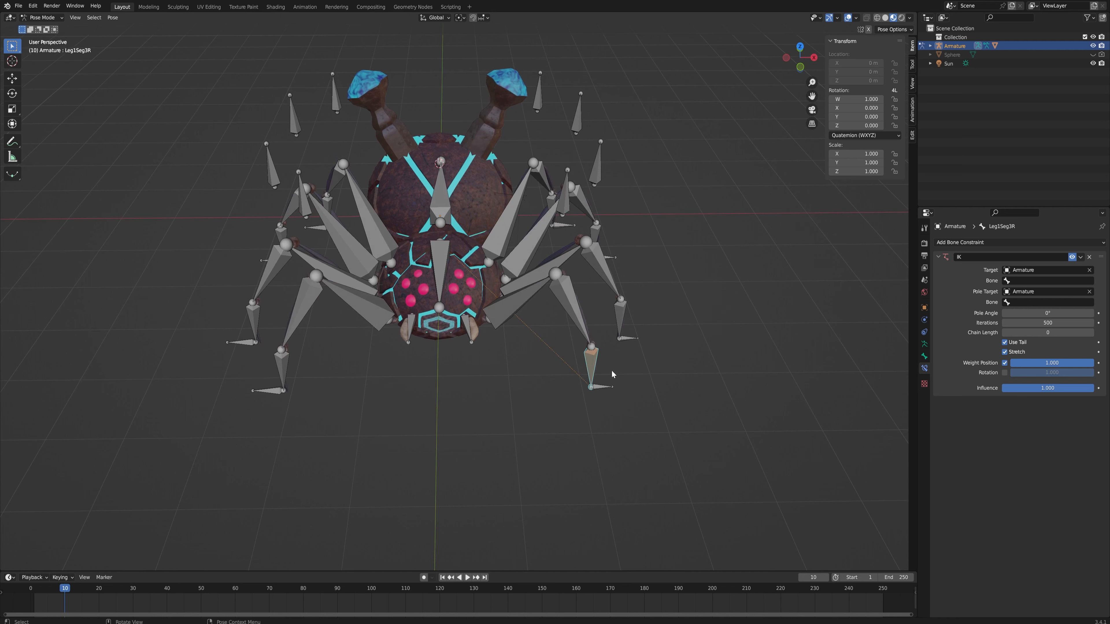
{"action": "left_click", "coordinate": [600, 388]}
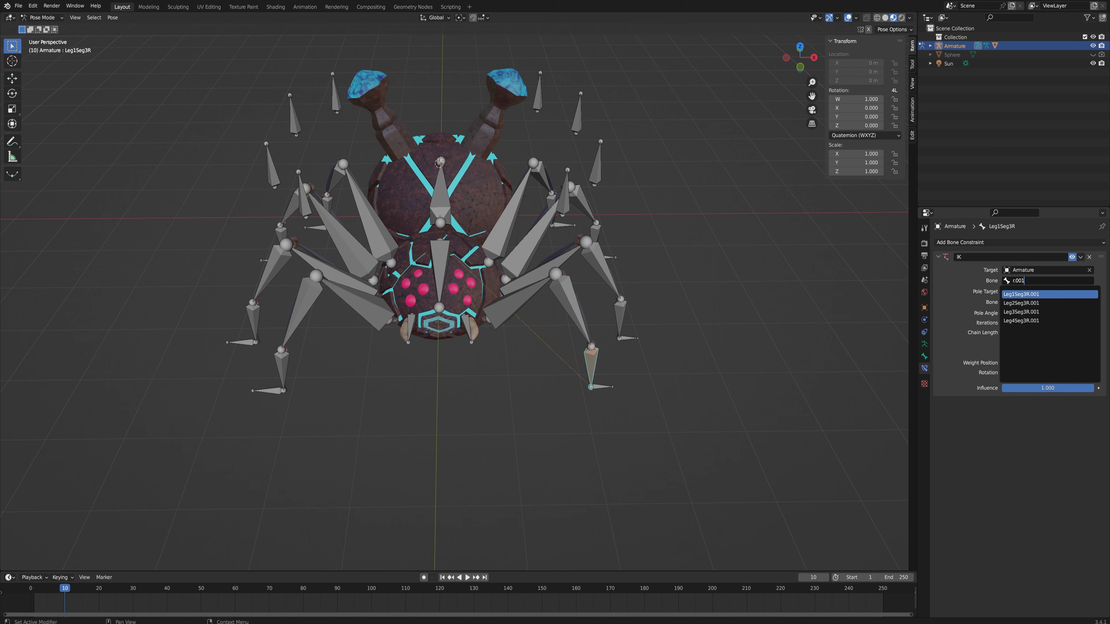
{"action": "key", "text": "Return"}
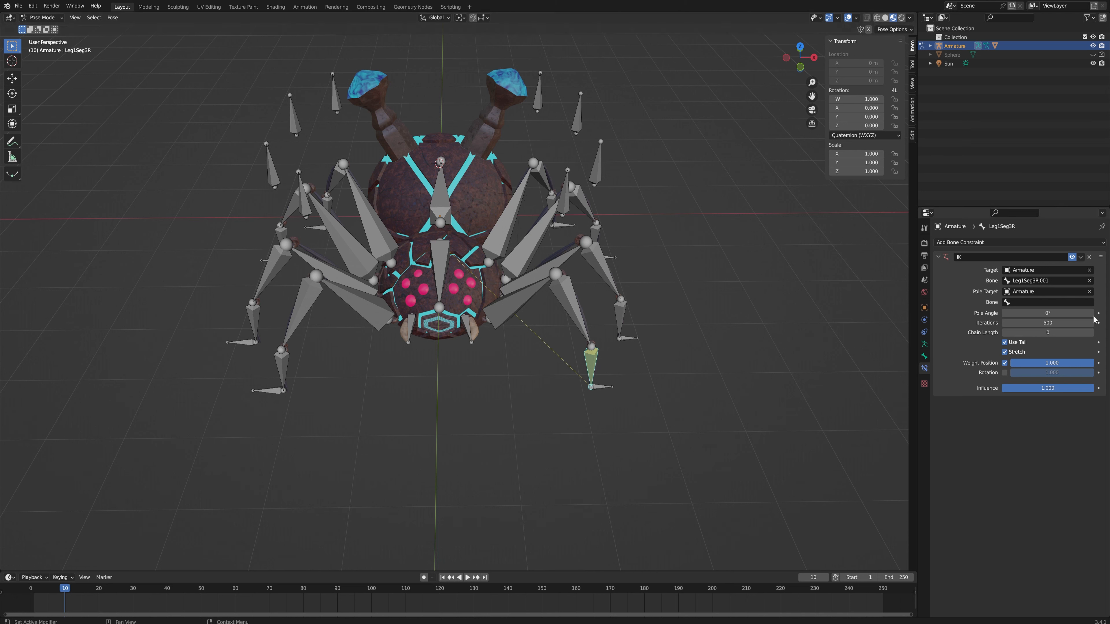
Set the IK chain length on Leg1Seg3R to 3.
{"action": "left_click", "coordinate": [1091, 333]}
{"action": "left_click", "coordinate": [1091, 333]}
{"action": "left_click", "coordinate": [1091, 333]}
Identify the leg's floating knee bone and assign Leg1Seg1R.002 as the pole bone of the IK constraint on Leg1Seg3R.
{"action": "middle_click_drag", "start_coordinate": [785, 405], "coordinate": [795, 396]}
{"action": "left_click", "coordinate": [571, 179]}
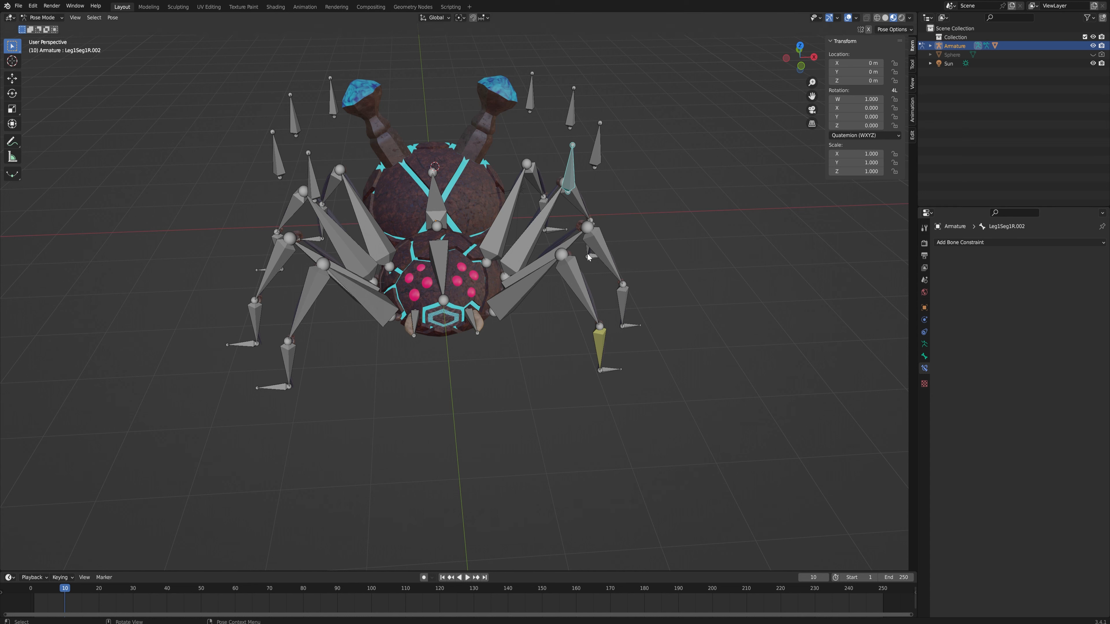
{"action": "left_click", "coordinate": [599, 346]}
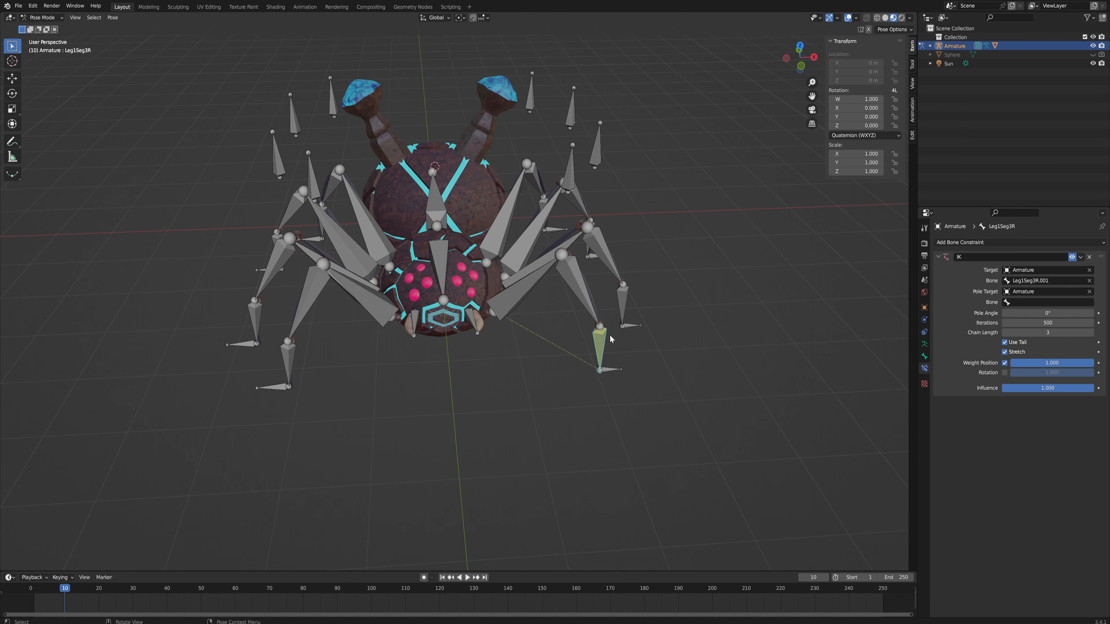
{"action": "left_click", "coordinate": [1049, 302]}
{"action": "type", "text": "r.002"}
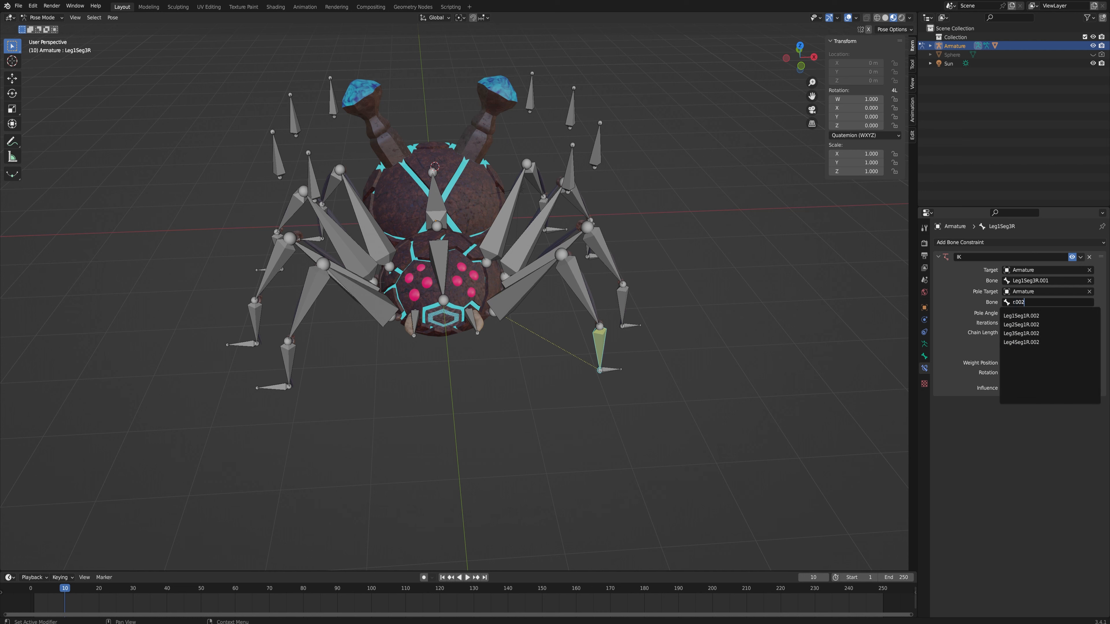
{"action": "key", "text": "Down"}
{"action": "key", "text": "Down"}
{"action": "key", "text": "Down"}
{"action": "key", "text": "Down"}
{"action": "key", "text": "Down"}
{"action": "key", "text": "Return"}
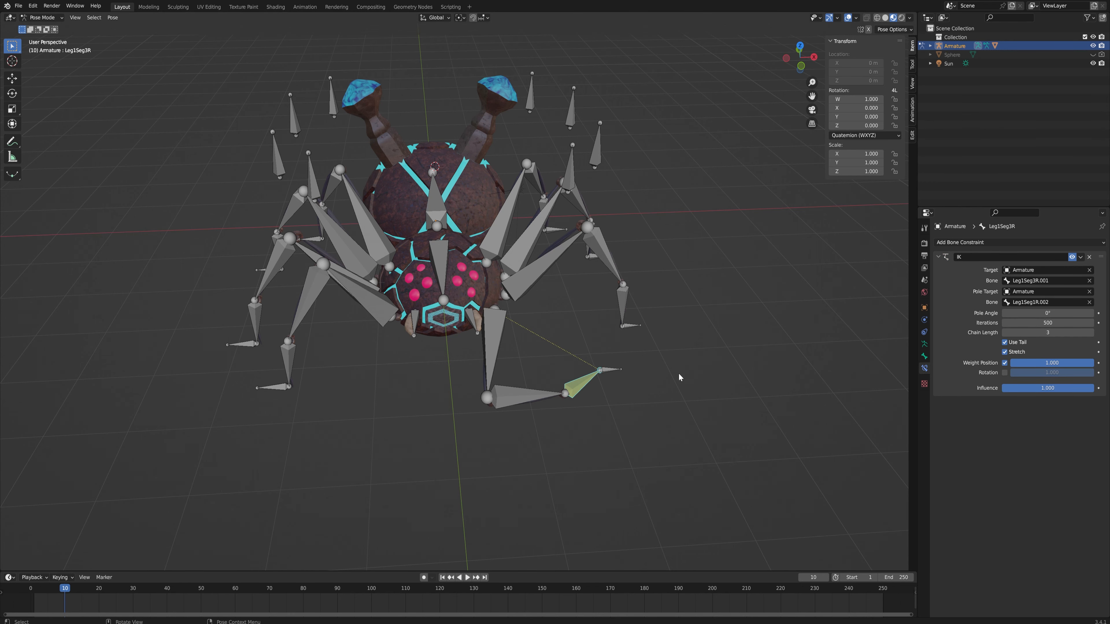
Try a pole angle of 90° on the IK constraint of Leg1Seg3R.
{"action": "middle_click_drag", "start_coordinate": [679, 376], "coordinate": [342, 294]}
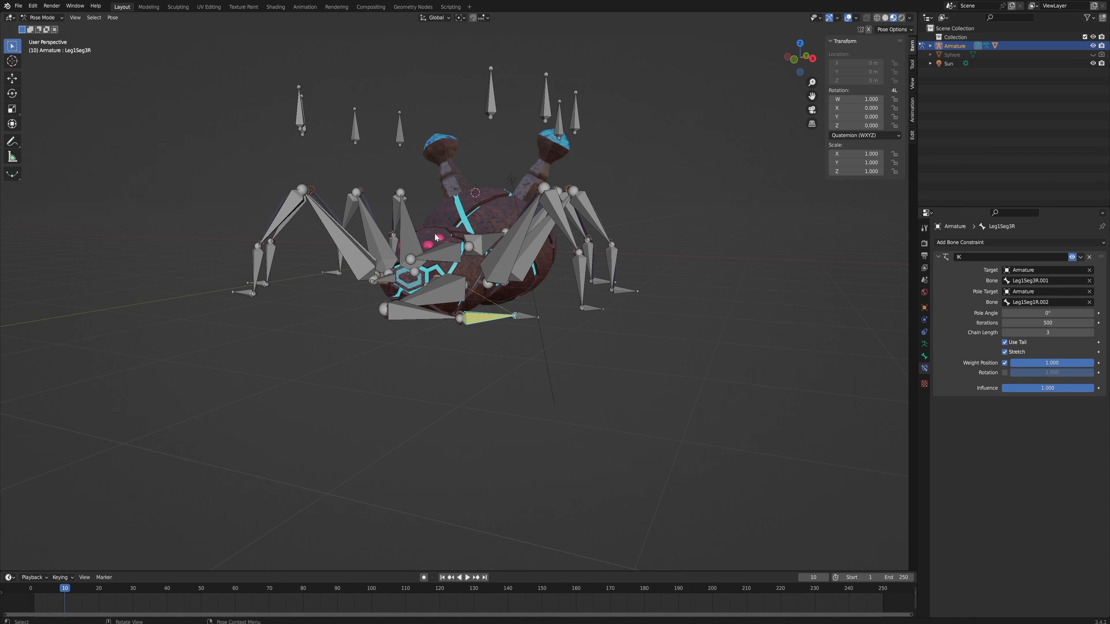
{"action": "double_click", "coordinate": [1031, 313]}
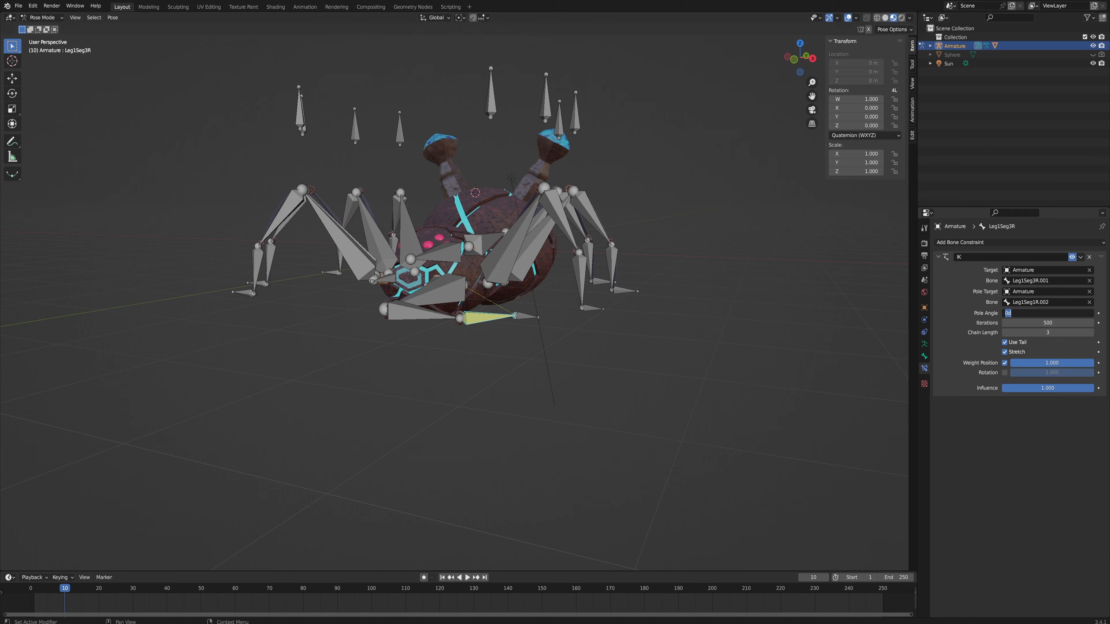
{"action": "type", "text": "90"}
{"action": "key", "text": "Return"}
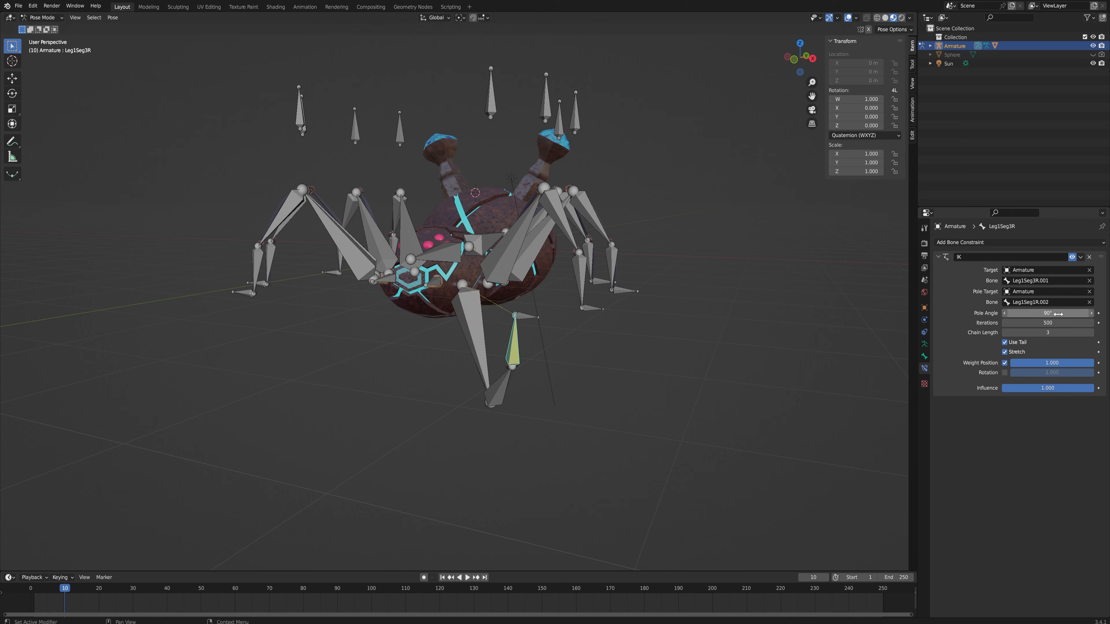
Set the IK constraint's pole angle to -90°.
{"action": "double_click", "coordinate": [1057, 314]}
{"action": "type", "text": "-90"}
{"action": "key", "text": "Return"}
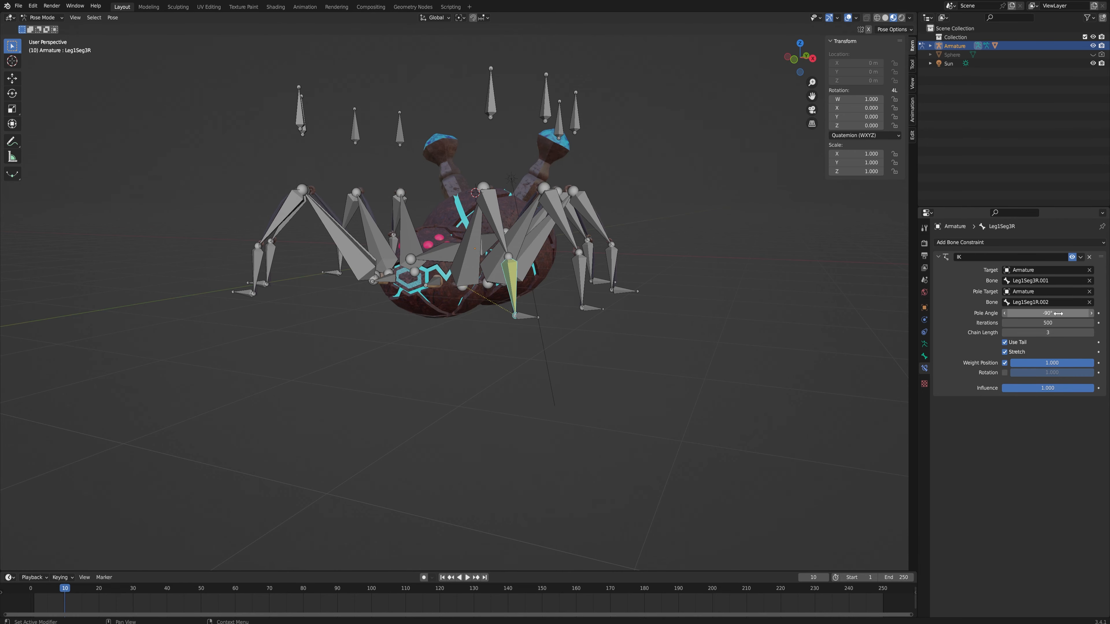
Move the foot-tip bone Leg1Seg3R.001 freely to test how the leg follows with the pole target.
{"action": "middle_click_drag", "start_coordinate": [490, 127], "coordinate": [629, 385]}
{"action": "left_click", "coordinate": [590, 392]}
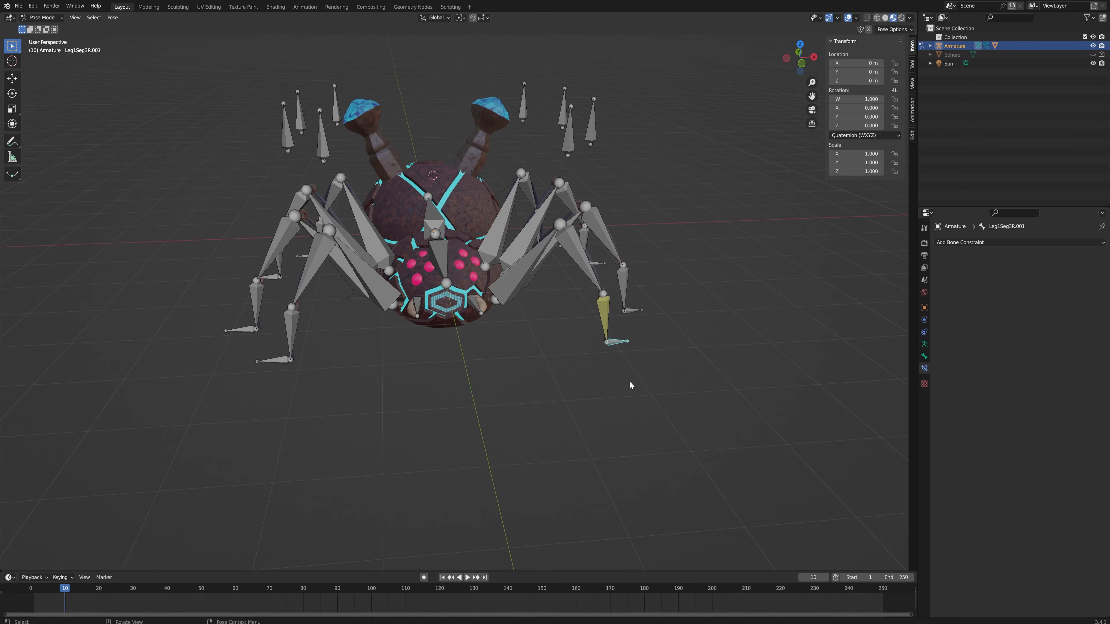
{"action": "key", "text": "g"}
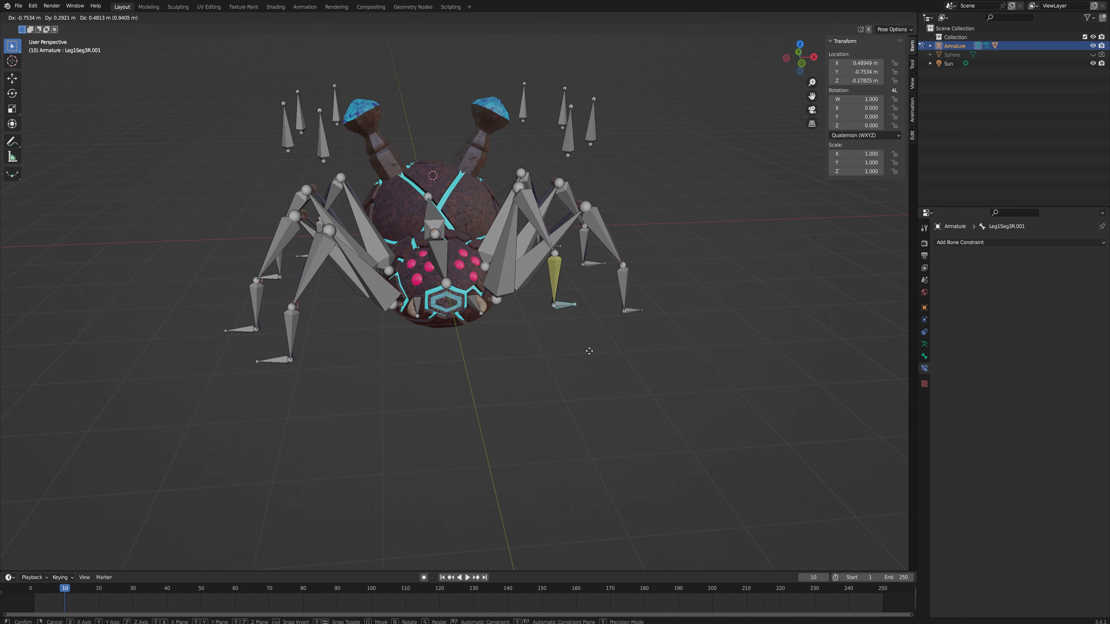
{"action": "left_click", "coordinate": [669, 202]}
{"action": "middle_click_drag", "start_coordinate": [670, 202], "coordinate": [482, 349]}
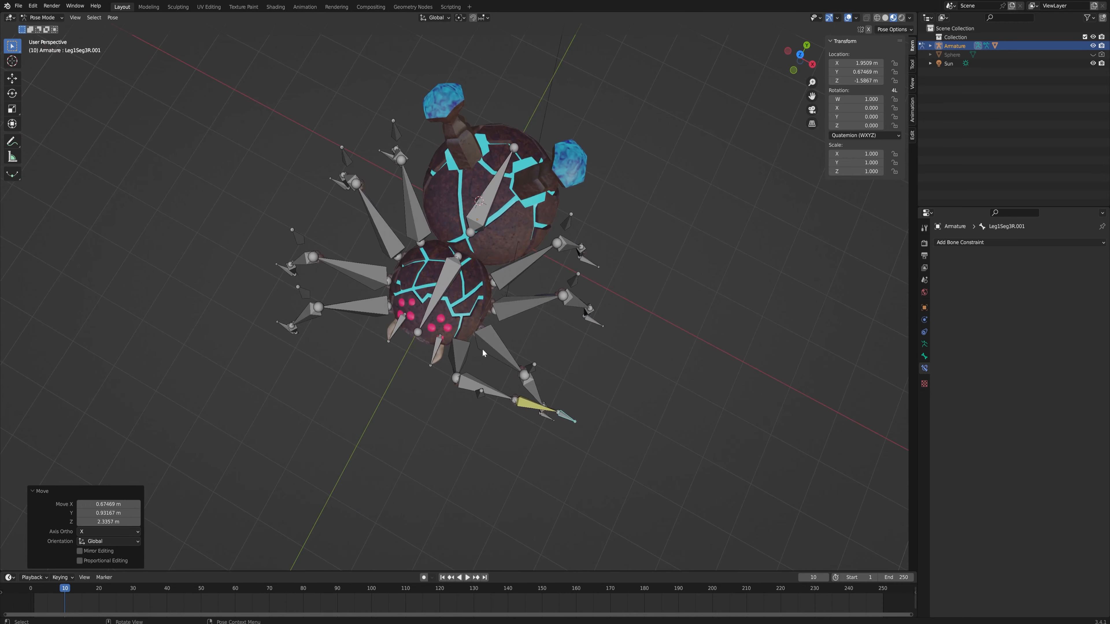
{"action": "left_click", "coordinate": [480, 393]}
{"action": "key", "text": "g"}
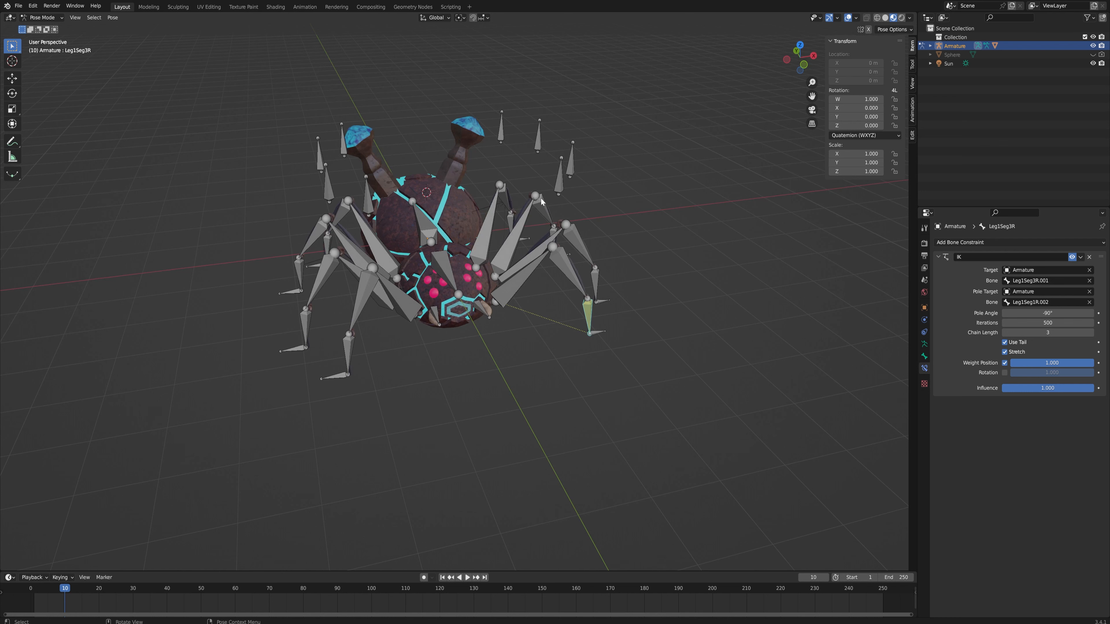
Clear the pole target of the IK constraint on Leg1Seg3R and test the leg by moving Leg1Seg3R.001.
{"action": "left_click", "coordinate": [1089, 292]}
{"action": "middle_click_drag", "start_coordinate": [681, 365], "coordinate": [592, 342]}
{"action": "left_click", "coordinate": [590, 340]}
{"action": "key", "text": "g"}
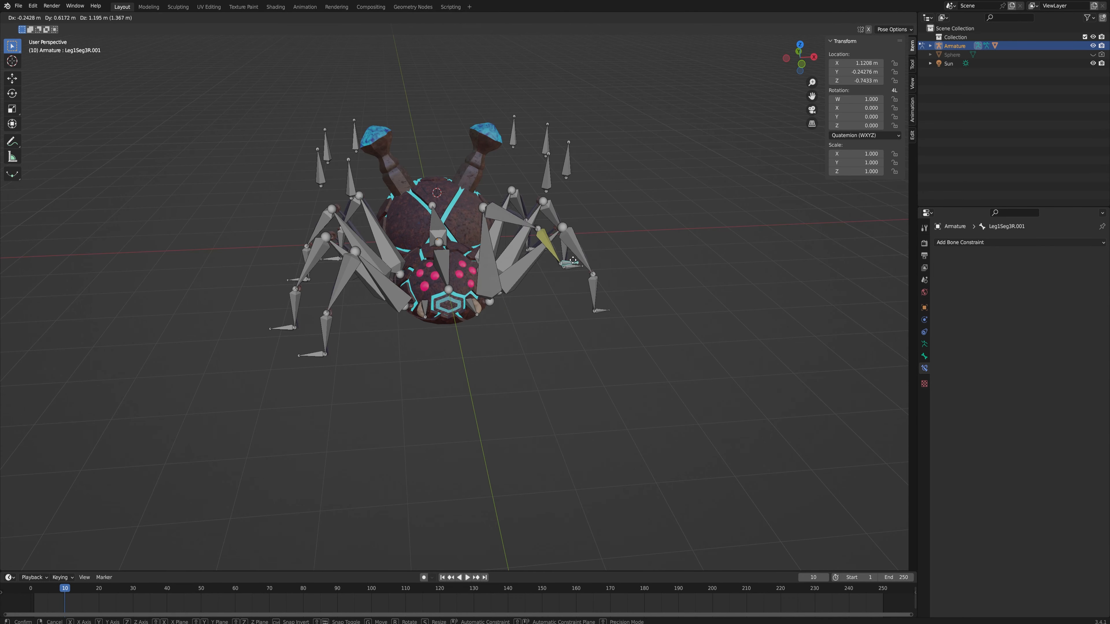
{"action": "left_click", "coordinate": [605, 306]}
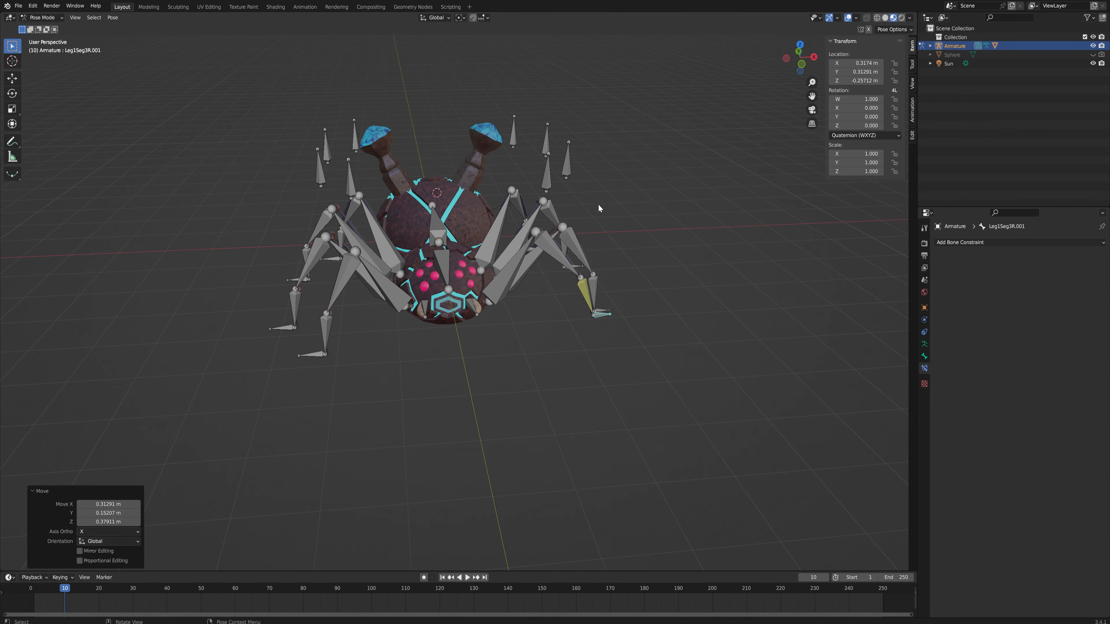
Try moving the floating knee bone Leg1Seg1R.002 to check its influence on the leg.
{"action": "middle_click_drag", "start_coordinate": [605, 307], "coordinate": [499, 274]}
{"action": "left_click", "coordinate": [480, 278]}
{"action": "key", "text": "g"}
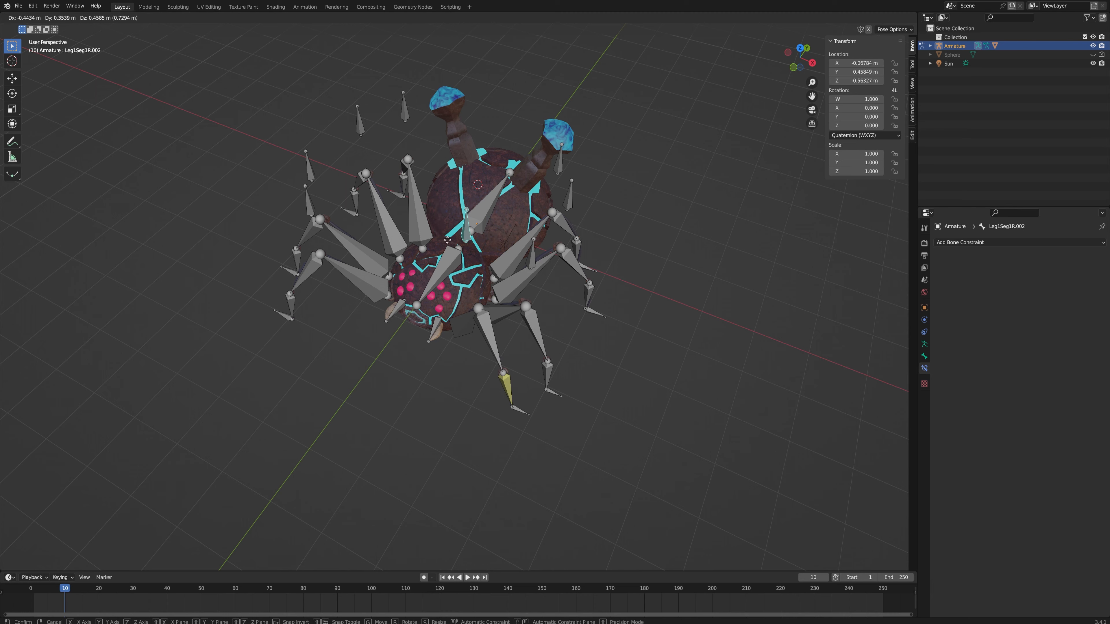
{"action": "key", "text": "Escape"}
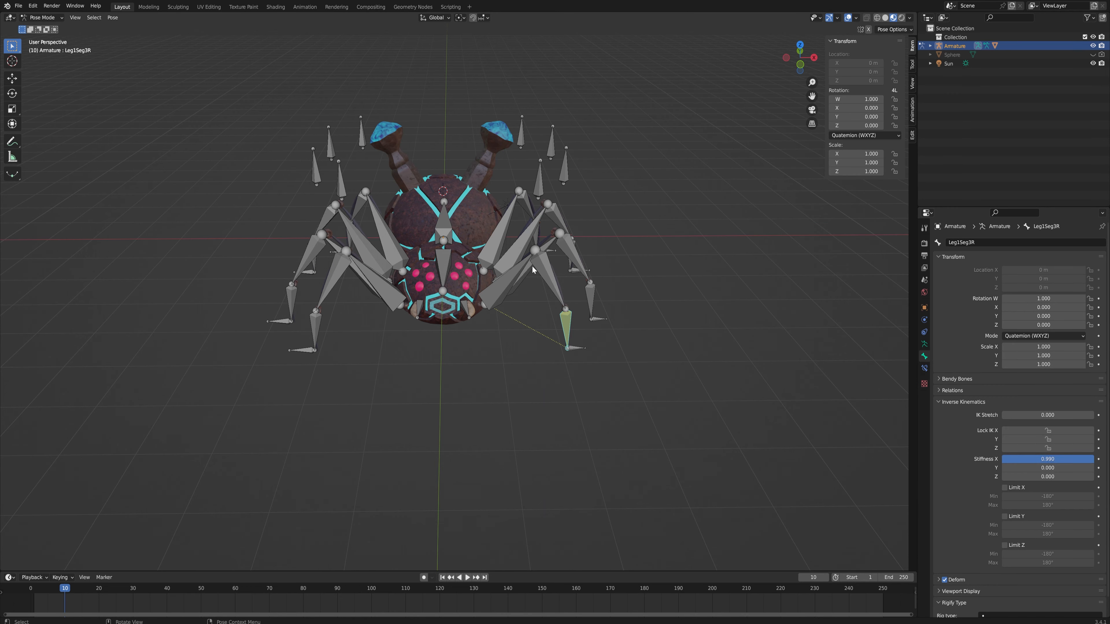
Set the IK stiffness X of Leg1Seg3R to 0.
{"action": "scroll", "coordinate": [531, 266], "scroll_direction": "up", "scroll_amount": 4}
{"action": "middle_click_drag", "start_coordinate": [561, 283], "coordinate": [553, 290]}
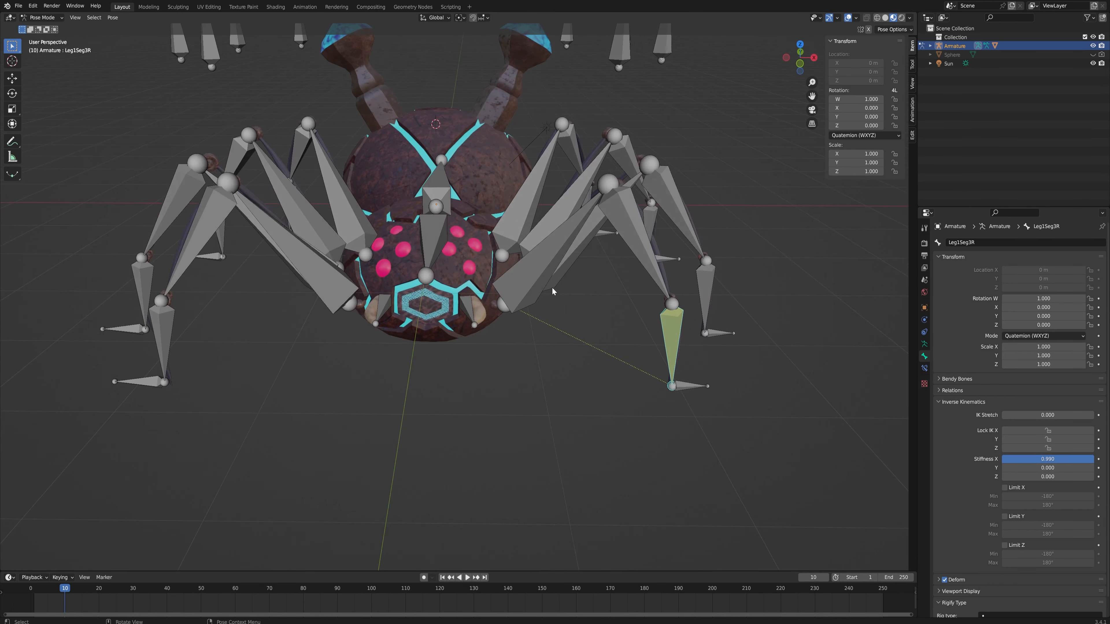
{"action": "left_click_drag", "start_coordinate": [1051, 463], "coordinate": [1002, 464]}
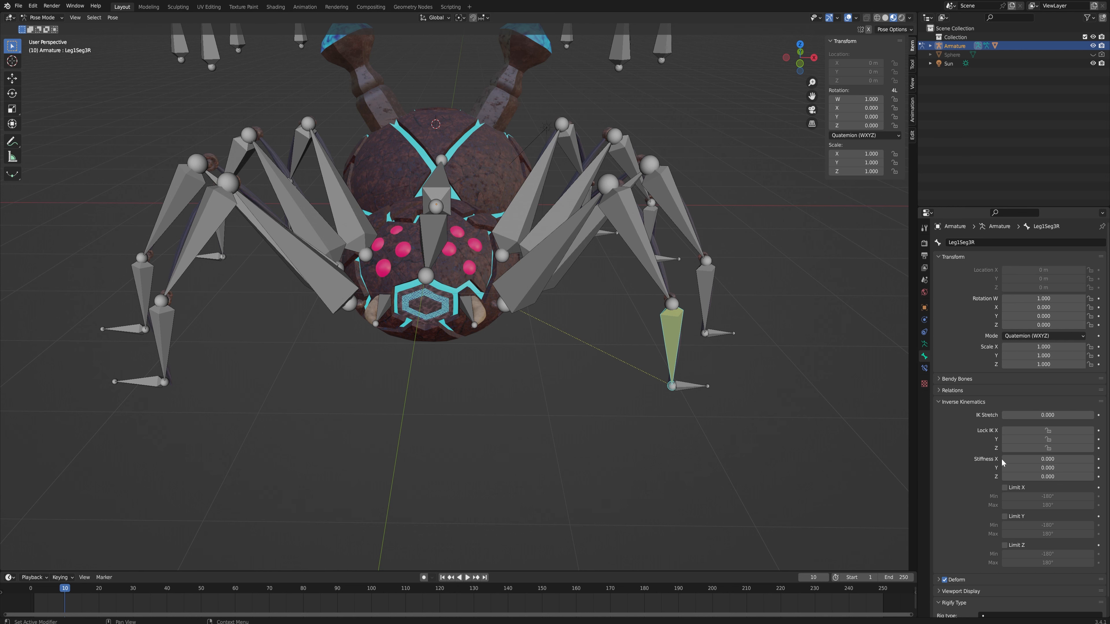
Enable the IK Limit Y on Leg1Seg3R with both minimum and maximum at 0°.
{"action": "scroll", "coordinate": [1001, 459], "scroll_direction": "down", "scroll_amount": 1}
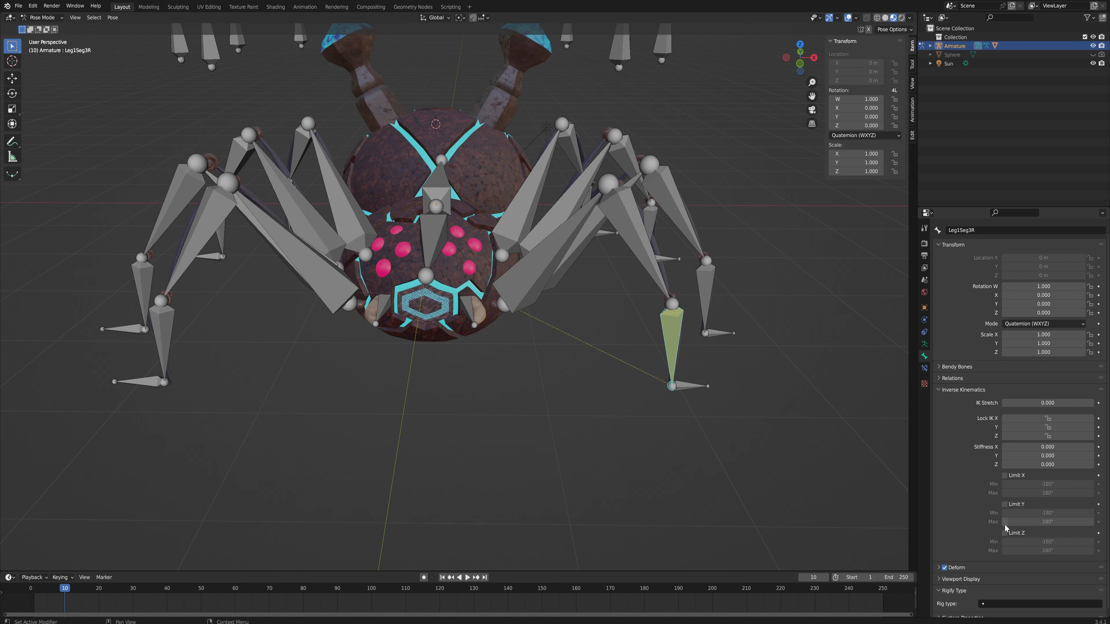
{"action": "left_click", "coordinate": [1004, 505]}
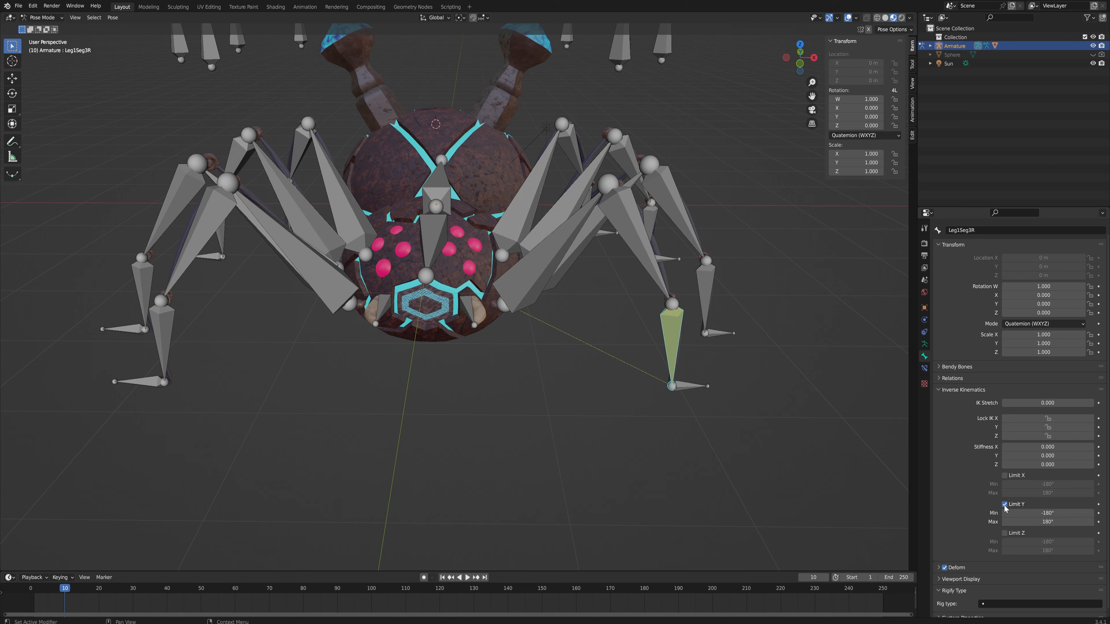
{"action": "left_click", "coordinate": [1043, 513]}
{"action": "type", "text": "0"}
{"action": "key", "text": "Return"}
{"action": "left_click", "coordinate": [1043, 522]}
{"action": "type", "text": "0"}
{"action": "key", "text": "Return"}
Enable the IK Limit Z on Leg1Seg3R with both minimum and maximum at 0°.
{"action": "left_click", "coordinate": [1004, 533]}
{"action": "left_click", "coordinate": [1047, 542]}
{"action": "type", "text": "0"}
{"action": "key", "text": "Return"}
{"action": "left_click", "coordinate": [1048, 550]}
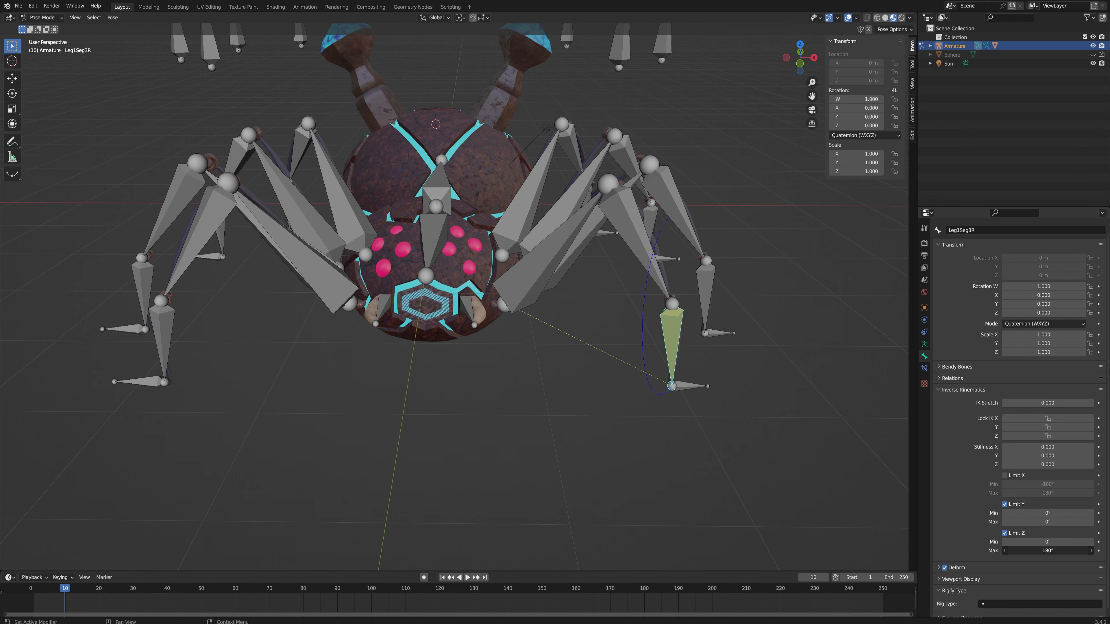
{"action": "type", "text": "0"}
{"action": "key", "text": "Return"}
Move the foot-tip bone Leg1Seg3R.001 freely in different directions to test the limited leg joint.
{"action": "middle_click_drag", "start_coordinate": [684, 393], "coordinate": [701, 389]}
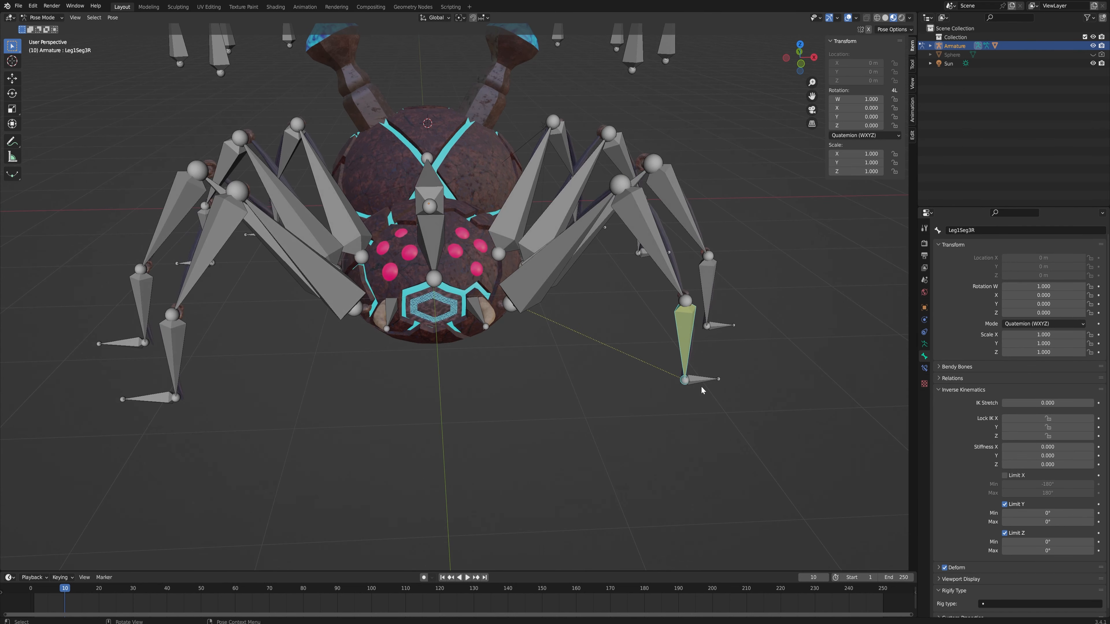
{"action": "left_click", "coordinate": [701, 383]}
{"action": "key", "text": "g"}
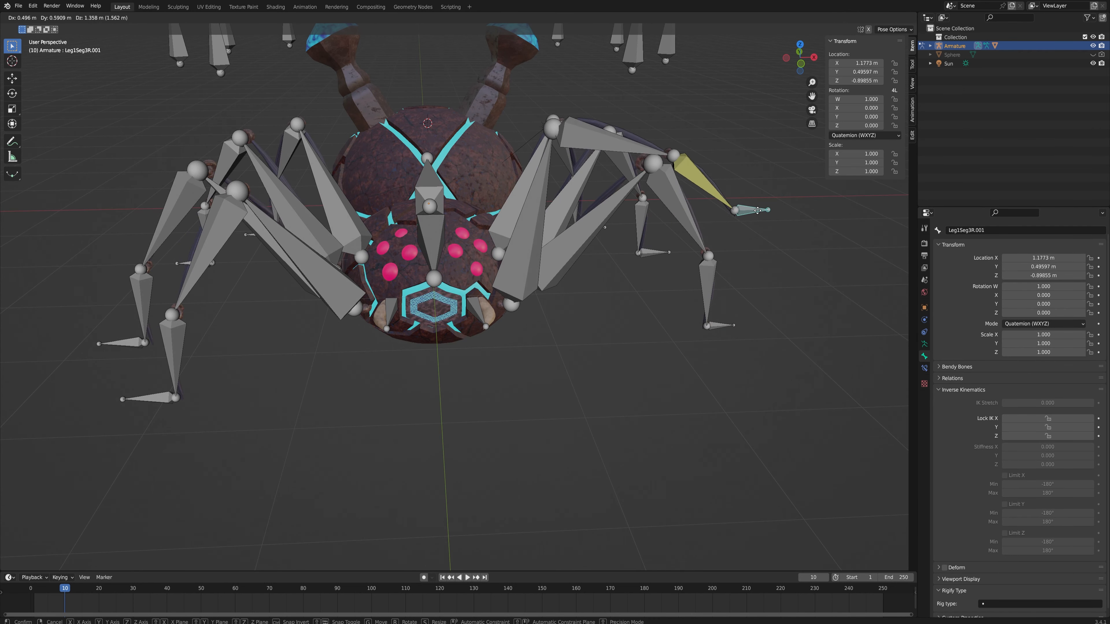
{"action": "left_click", "coordinate": [773, 153]}
{"action": "middle_click_drag", "start_coordinate": [773, 153], "coordinate": [672, 236]}
{"action": "key", "text": "g"}
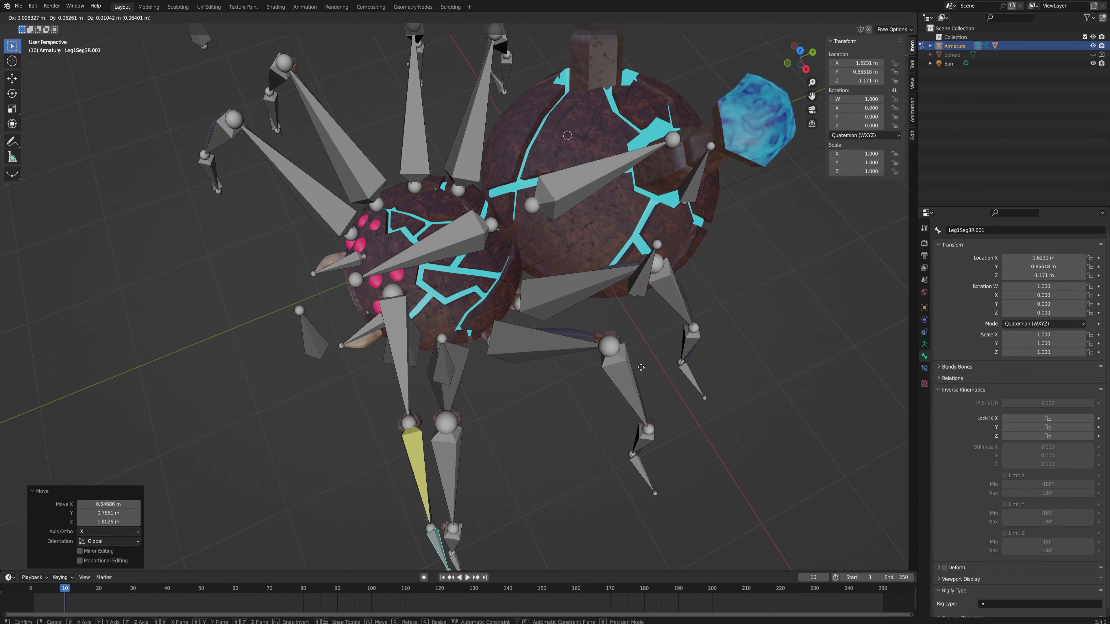
{"action": "left_click", "coordinate": [419, 402]}
Try another free move of Leg1Seg3R.001 and undo the last two moves.
{"action": "middle_click_drag", "start_coordinate": [420, 402], "coordinate": [707, 282]}
{"action": "key", "text": "g"}
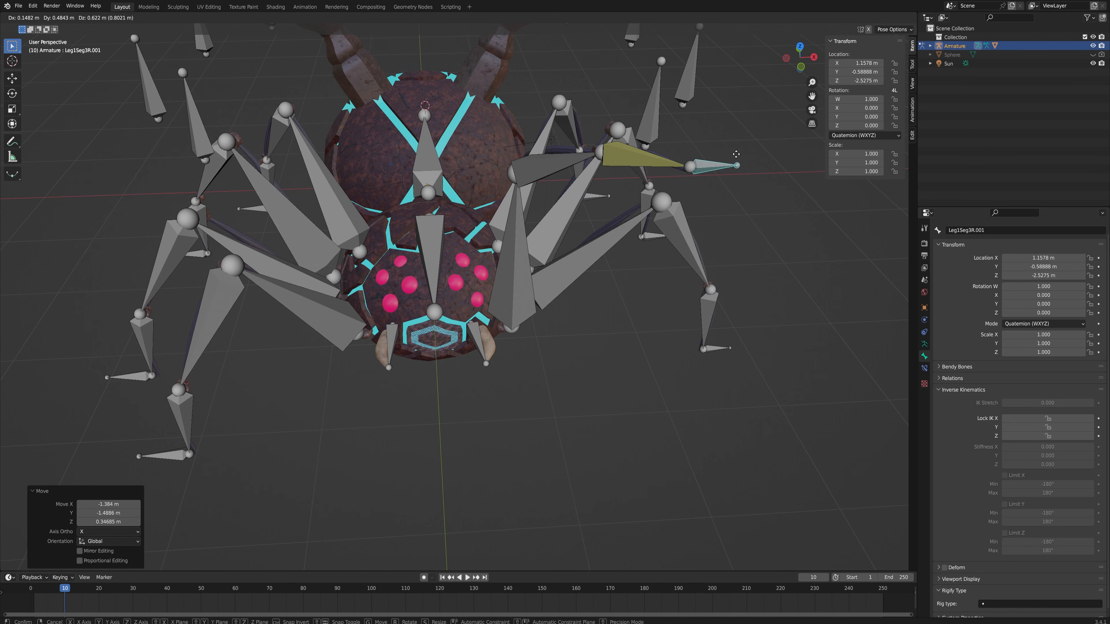
{"action": "left_click", "coordinate": [738, 158]}
{"action": "key", "text": "ctrl+z"}
{"action": "key", "text": "ctrl+z"}
Lower Leg1Seg3R.001 about 0.88 m along global Z and shift it about -0.36 m along its local X.
{"action": "middle_click_drag", "start_coordinate": [676, 249], "coordinate": [683, 202]}
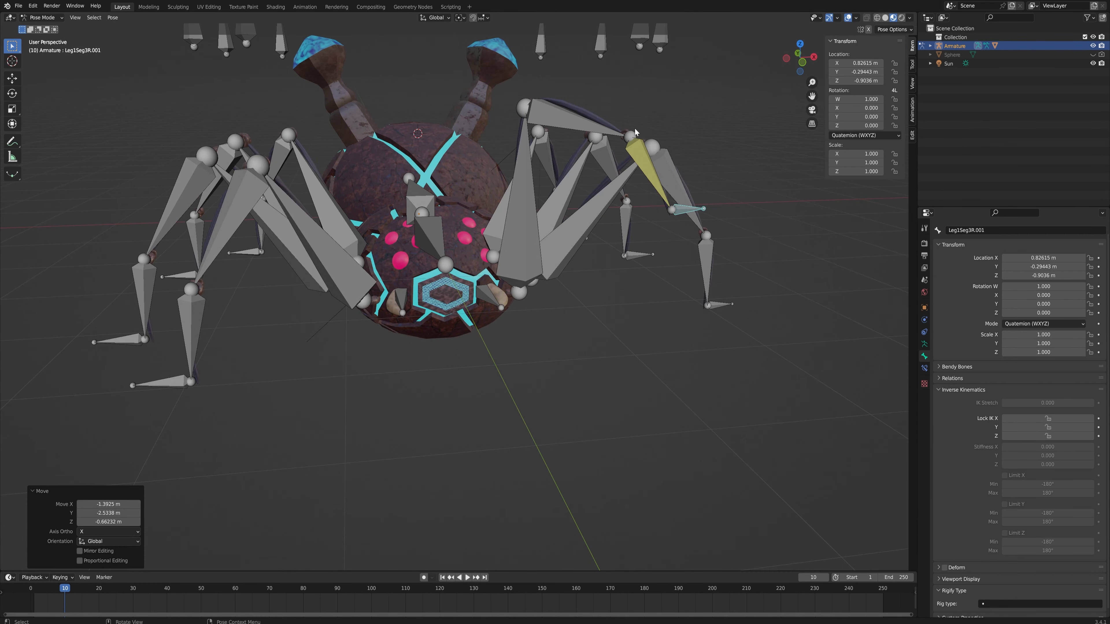
{"action": "middle_click_drag", "start_coordinate": [725, 110], "coordinate": [739, 210]}
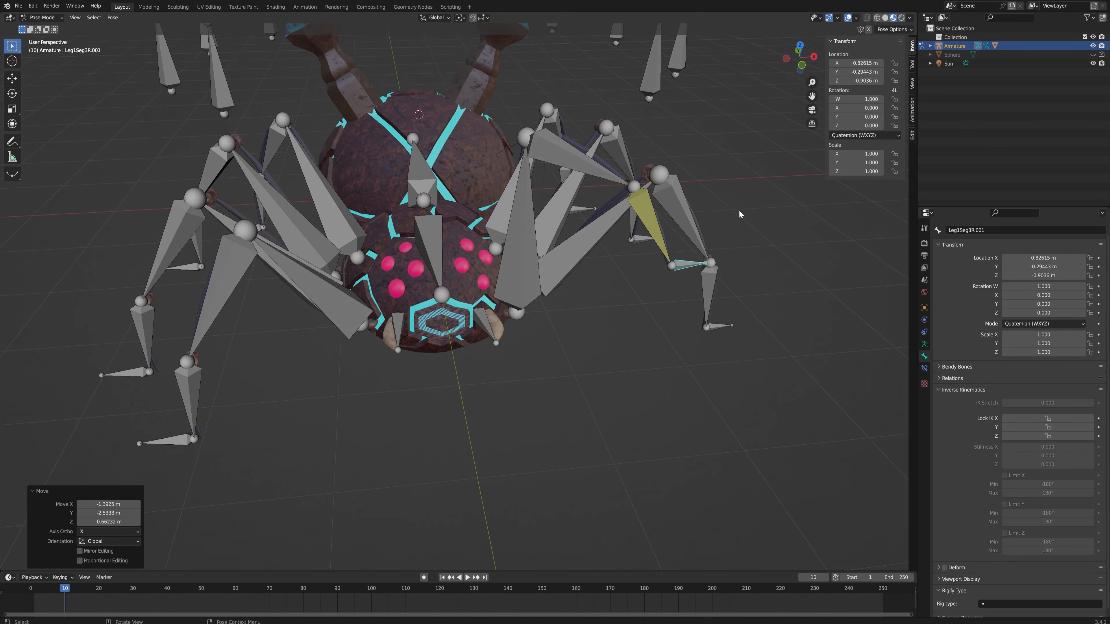
{"action": "key", "text": "g"}
{"action": "key", "text": "z"}
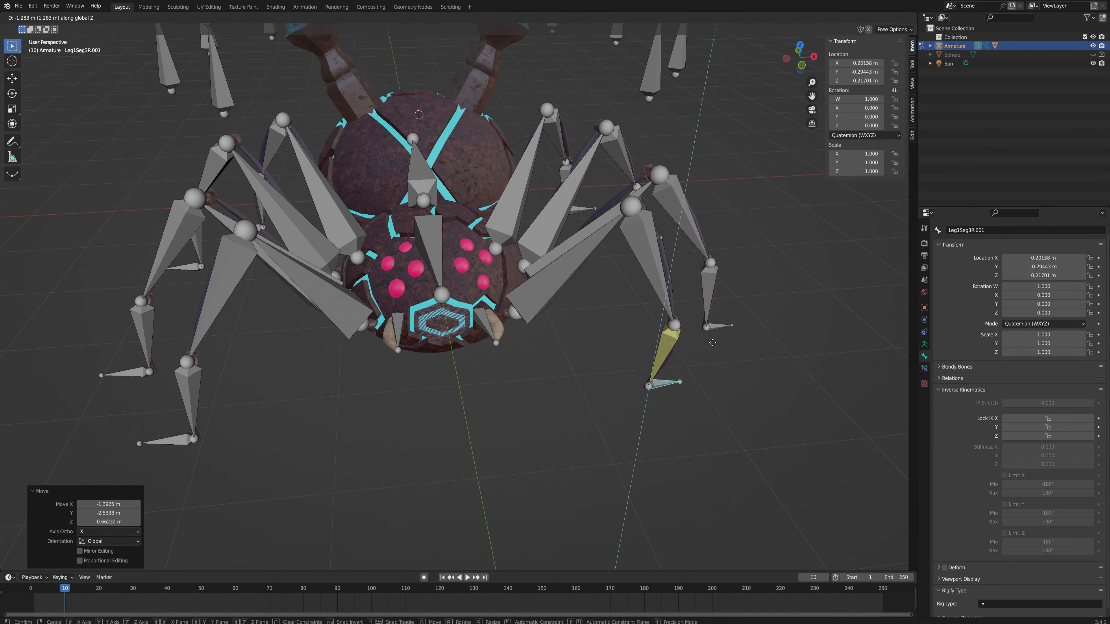
{"action": "left_click", "coordinate": [712, 298]}
{"action": "key", "text": "g"}
{"action": "key", "text": "x"}
{"action": "key", "text": "x"}
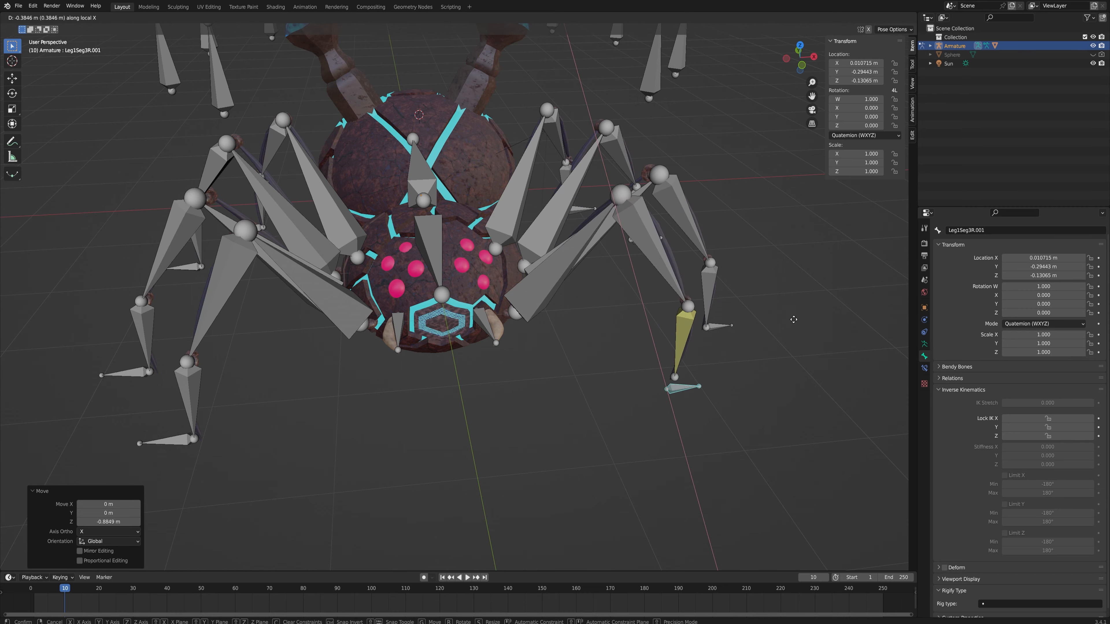
{"action": "left_click", "coordinate": [735, 278]}
Test the leg by moving Leg1Seg3R.001 about 1.14 m in X and -0.28 m in Y within the horizontal plane.
{"action": "middle_click_drag", "start_coordinate": [735, 278], "coordinate": [742, 317]}
{"action": "key", "text": "g"}
{"action": "key", "text": "shift+z"}
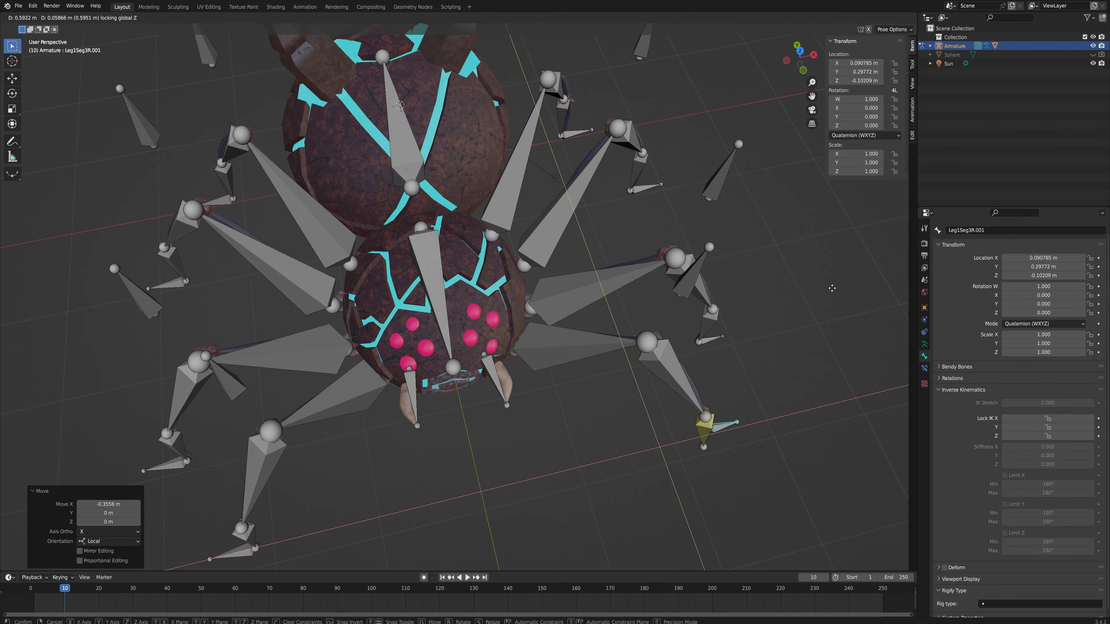
{"action": "left_click", "coordinate": [874, 314]}
{"action": "middle_click_drag", "start_coordinate": [776, 374], "coordinate": [760, 319]}
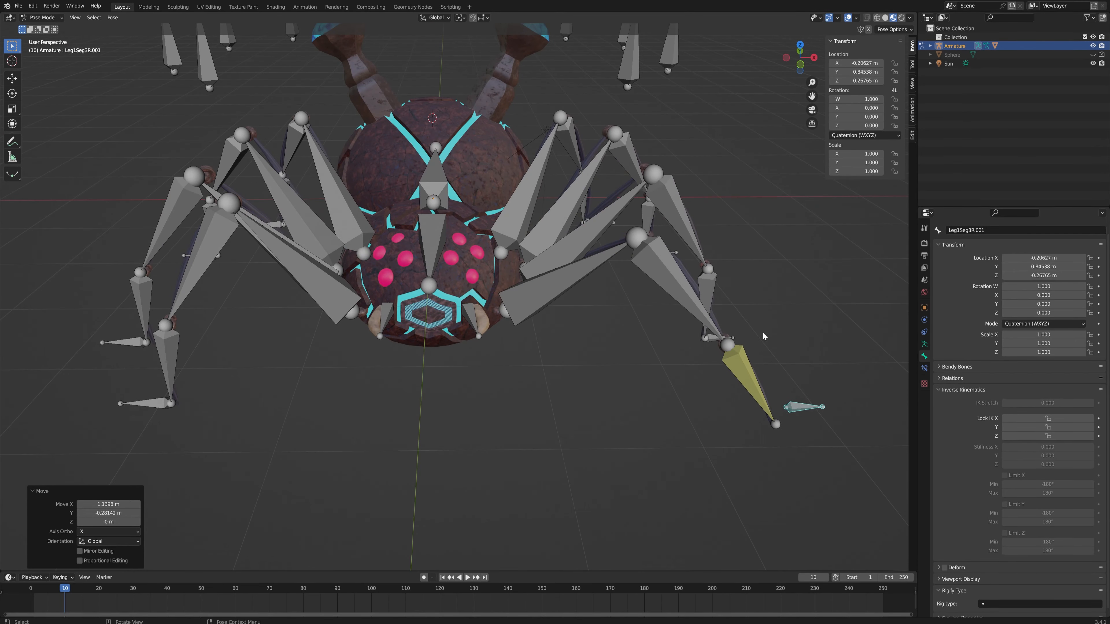
{"action": "key", "text": "g"}
Turn off the IK Limit Z on the Leg1Seg2R and Leg1Seg1R bones.
{"action": "left_click", "coordinate": [1004, 533]}
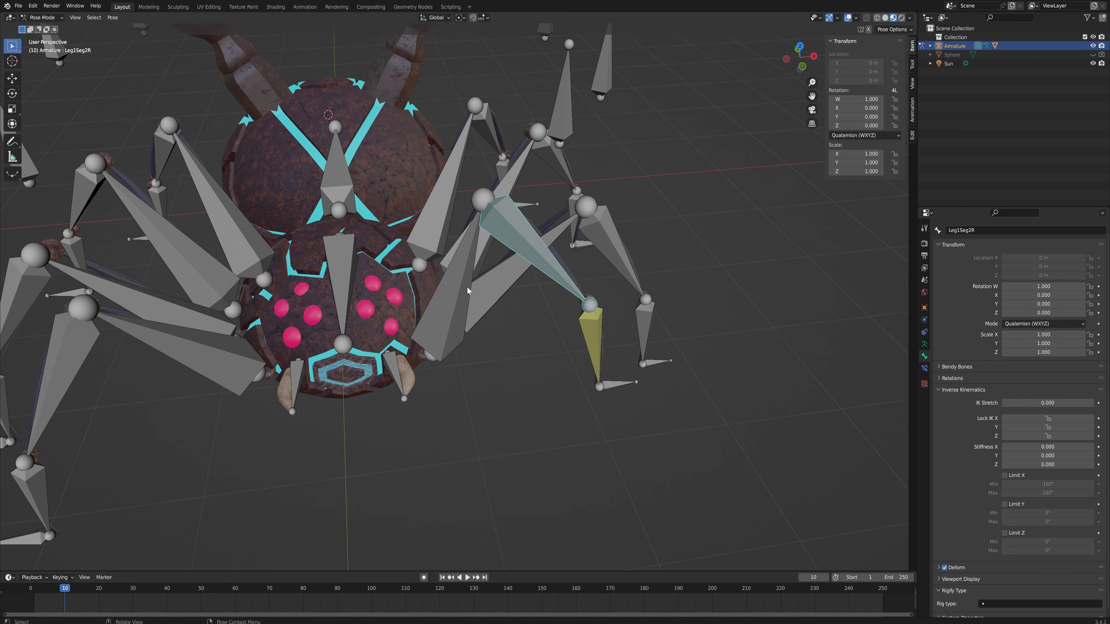
{"action": "left_click", "coordinate": [467, 290]}
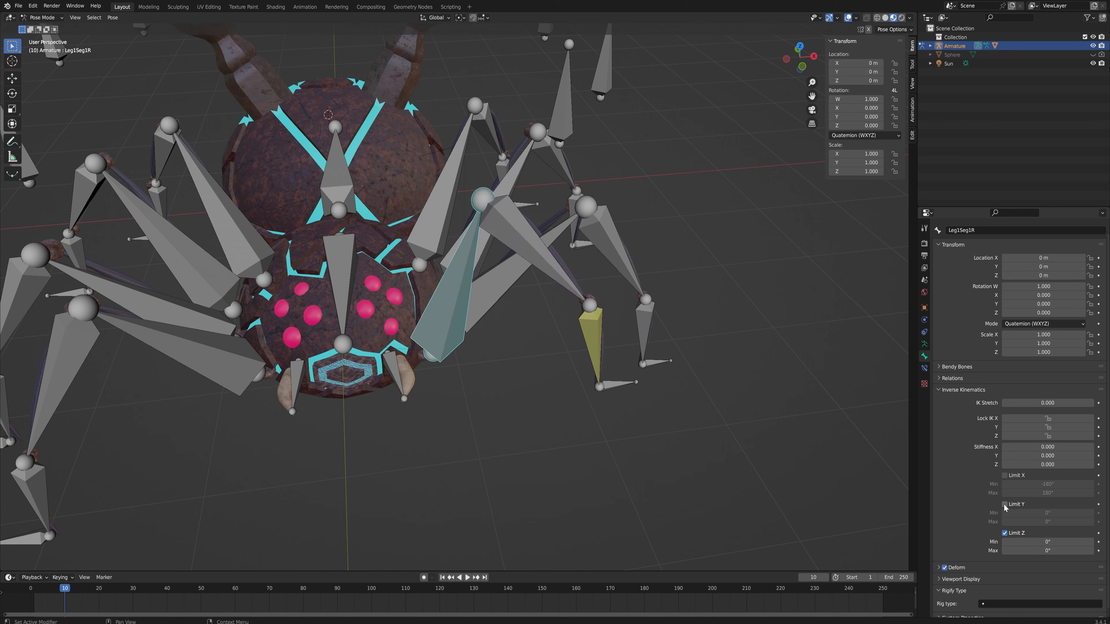
{"action": "left_click", "coordinate": [1004, 534]}
{"action": "left_click", "coordinate": [1004, 533]}
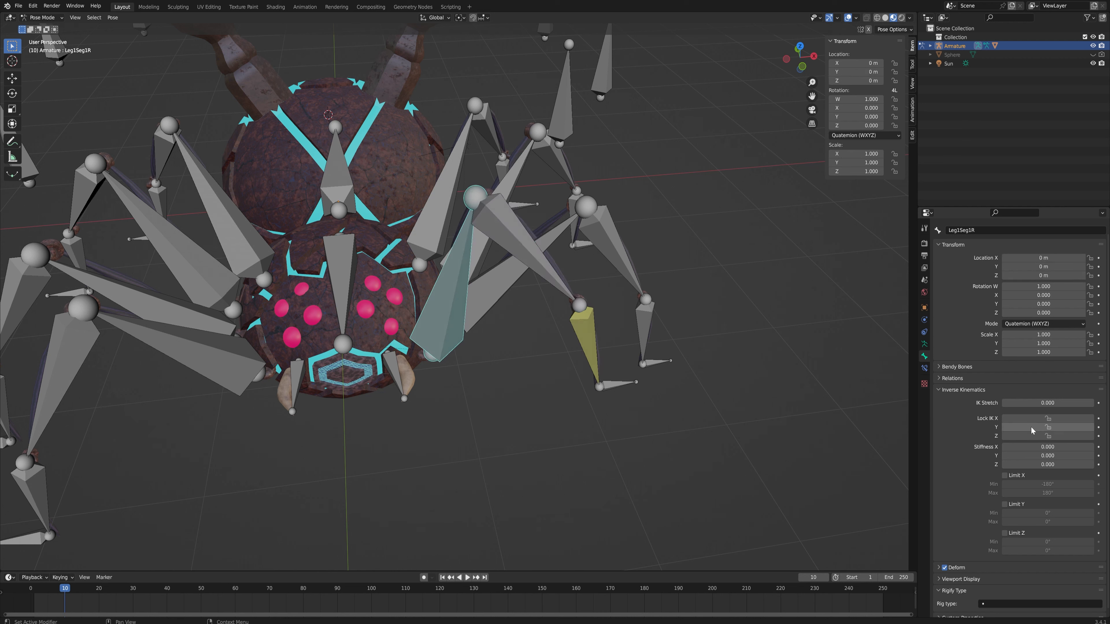
Lock the IK Y and Z axes on Leg1Seg1R, Leg1Seg2R and Leg1Seg3R.
{"action": "left_click", "coordinate": [1049, 429]}
{"action": "left_click", "coordinate": [1048, 437]}
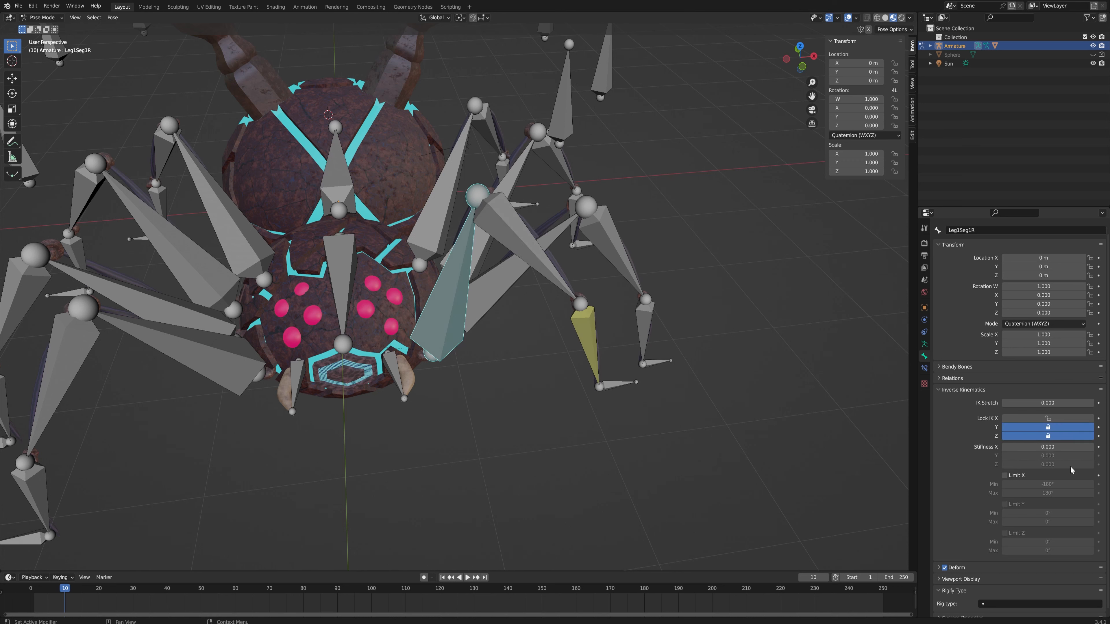
{"action": "left_click", "coordinate": [525, 255]}
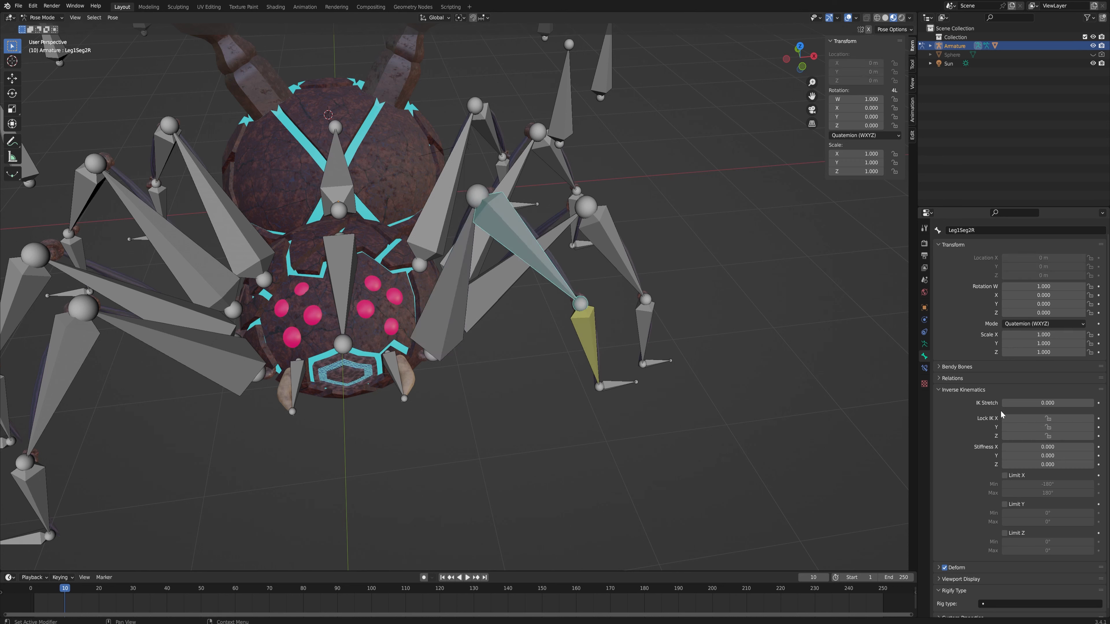
{"action": "left_click", "coordinate": [1049, 428]}
{"action": "left_click", "coordinate": [1049, 436]}
{"action": "left_click", "coordinate": [591, 345]}
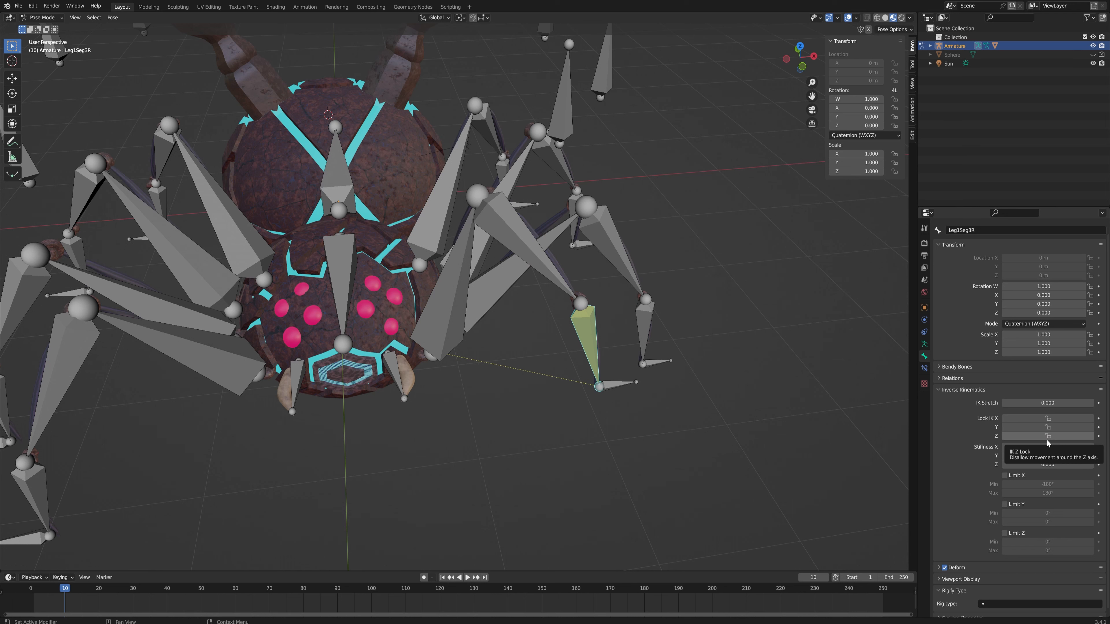
{"action": "left_click_drag", "start_coordinate": [1051, 435], "coordinate": [1049, 427]}
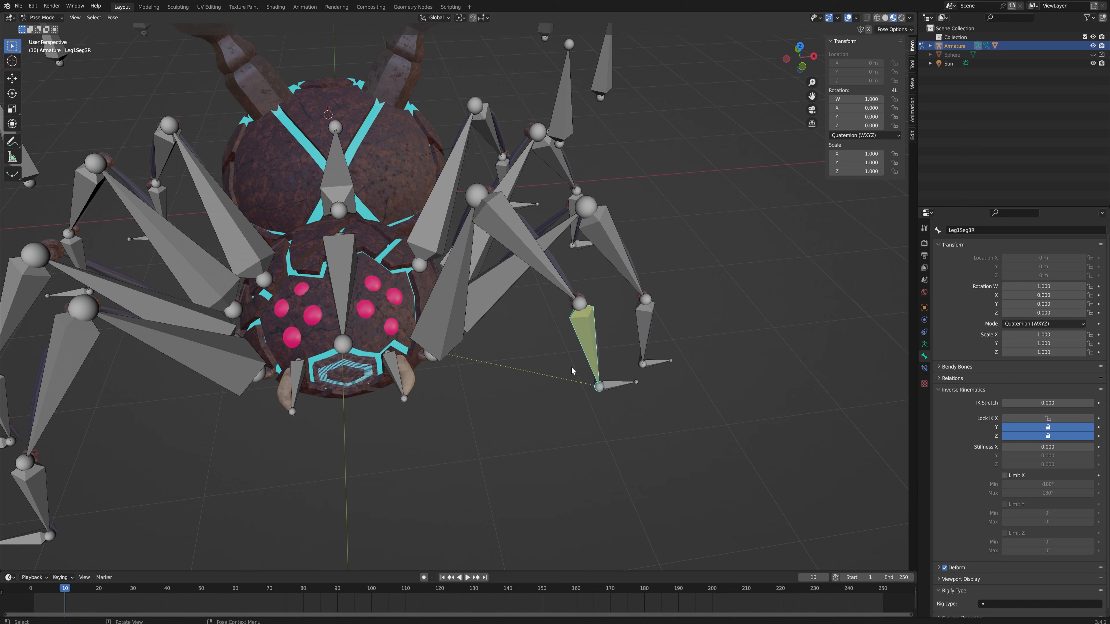
Move the front right foot-tip bone along global Z to test the leg with its locked axes.
{"action": "left_click", "coordinate": [616, 384]}
{"action": "key", "text": "g"}
{"action": "key", "text": "z"}
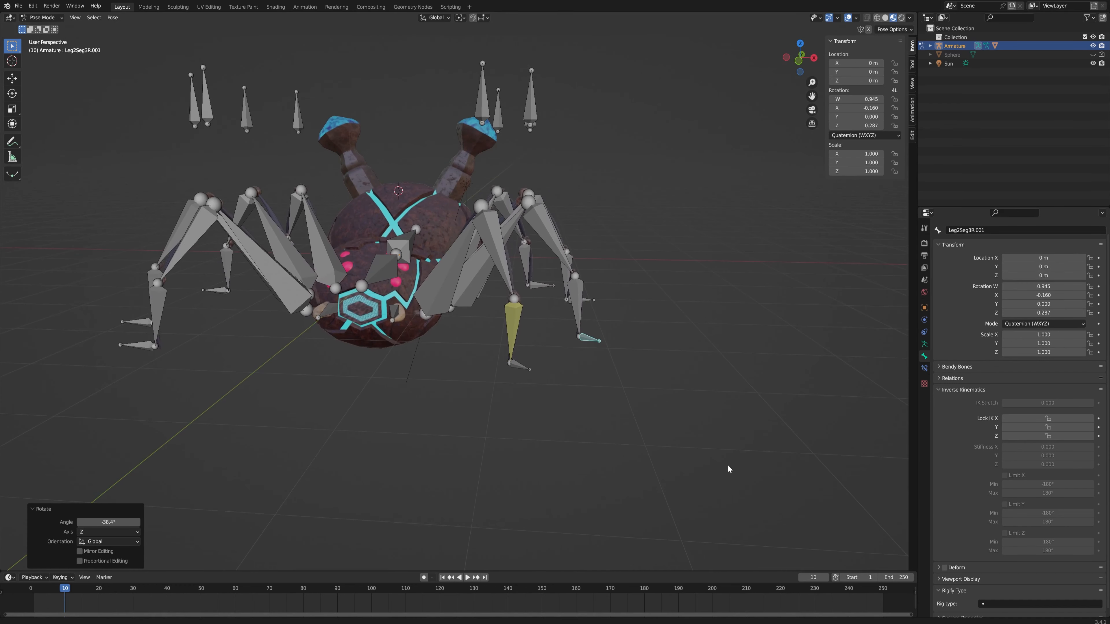
Delete all eight floating knee control bones above the legs in Edit Mode.
{"action": "middle_click_drag", "start_coordinate": [573, 233], "coordinate": [647, 305], "text": "shift"}
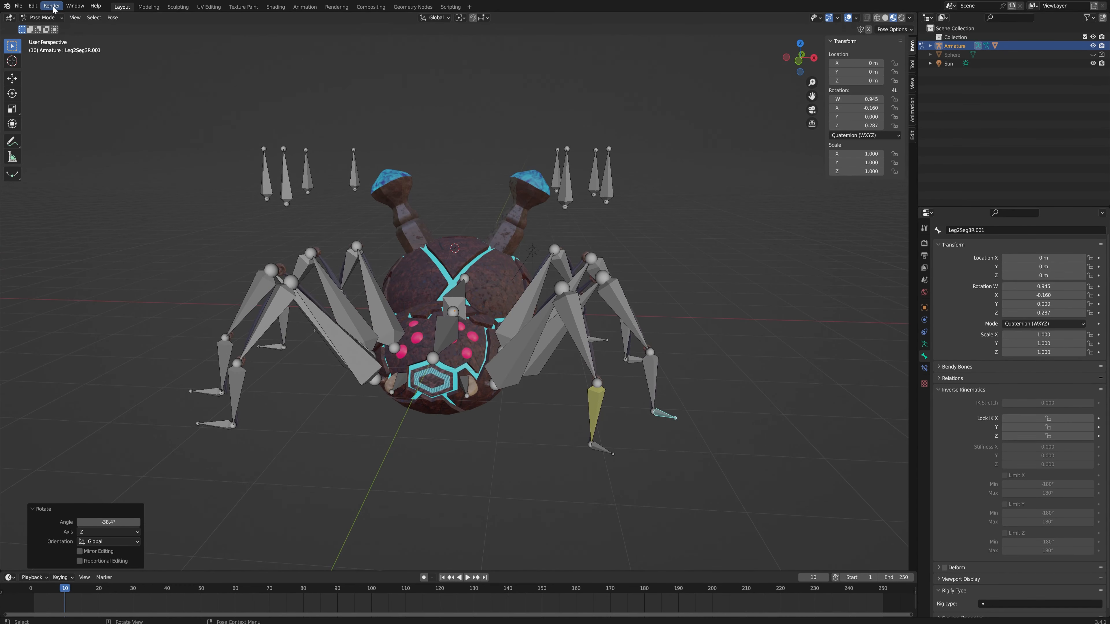
{"action": "key", "text": "Tab"}
{"action": "left_click_drag", "start_coordinate": [239, 119], "coordinate": [778, 191]}
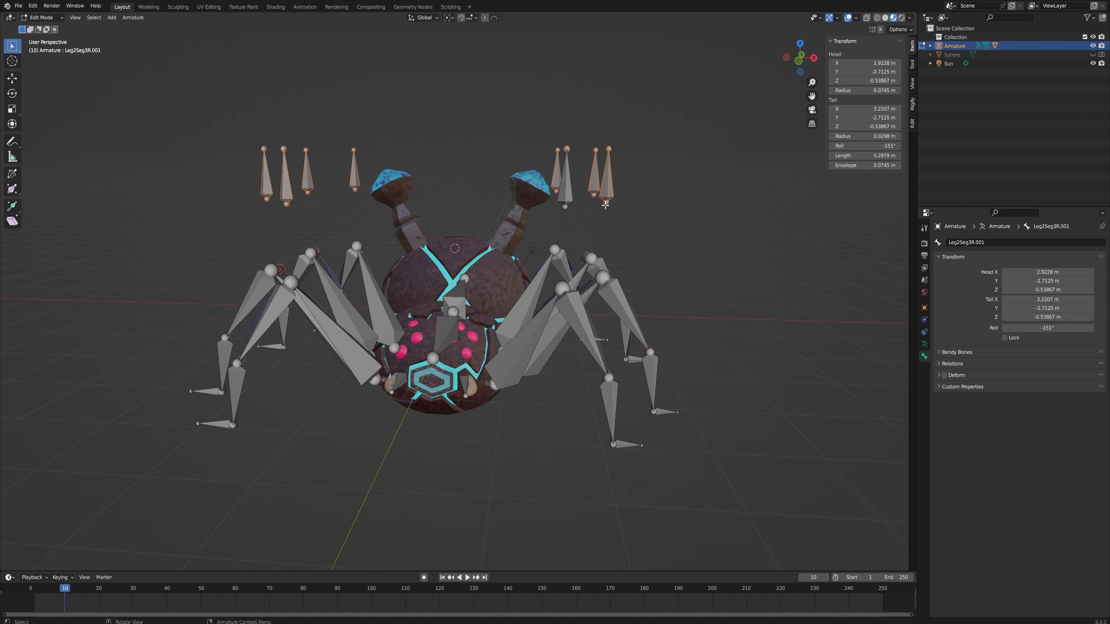
{"action": "left_click", "coordinate": [557, 164], "text": "shift"}
{"action": "key", "text": "x"}
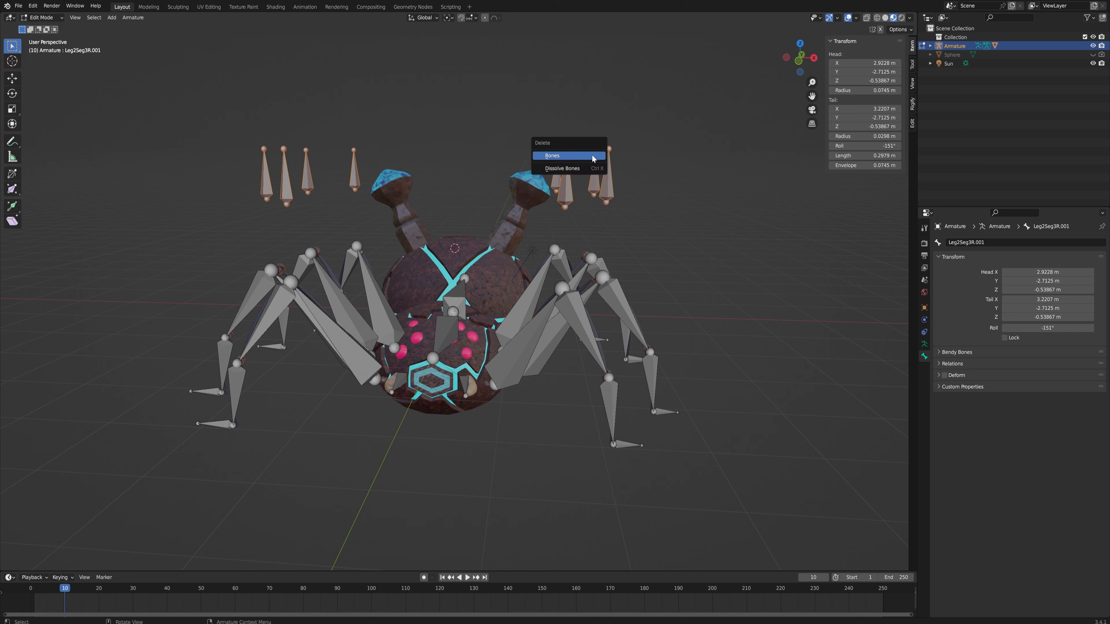
{"action": "left_click", "coordinate": [588, 156]}
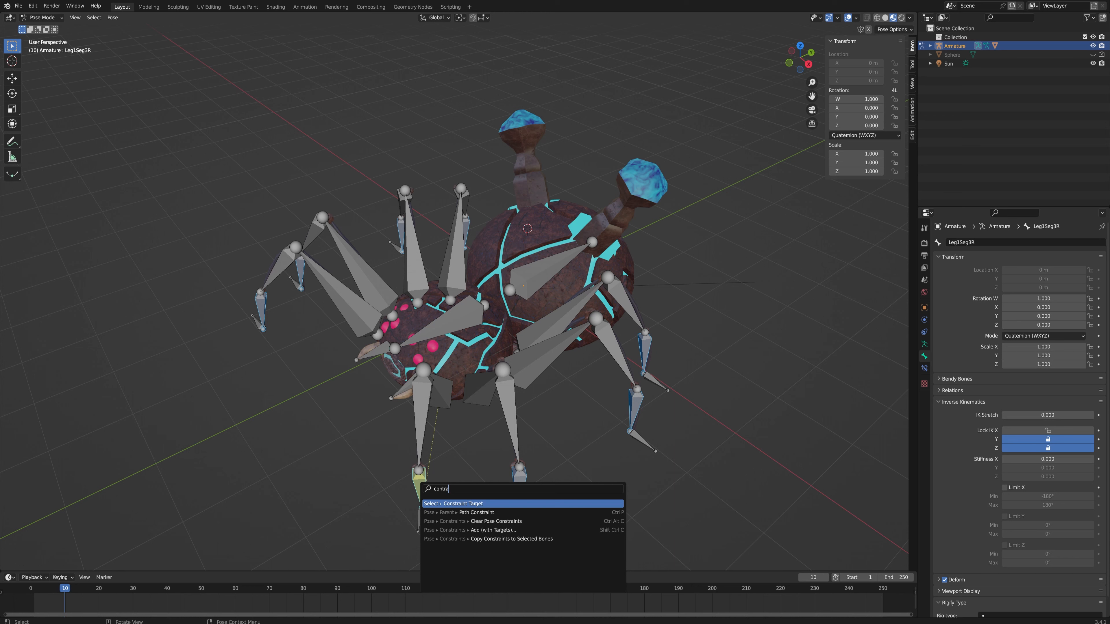
Copy the IK constraint from Leg1Seg3R to the selected lower segment bones of the other legs.
{"action": "key", "text": "Down"}
{"action": "key", "text": "Down"}
{"action": "key", "text": "Down"}
{"action": "key", "text": "Down"}
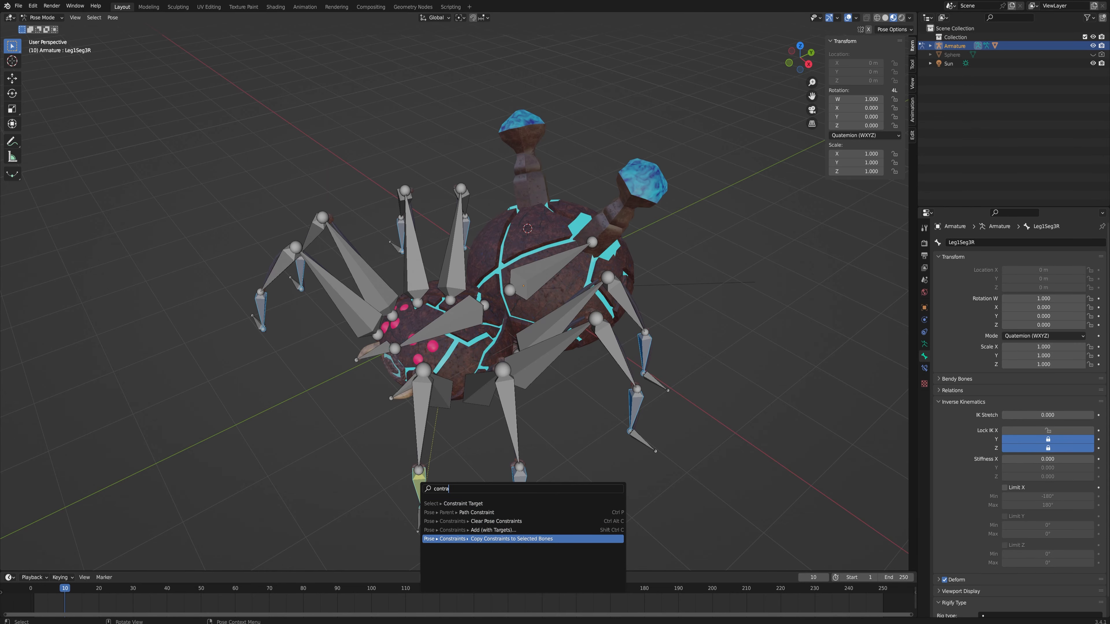
{"action": "left_click", "coordinate": [484, 538]}
{"action": "middle_click_drag", "start_coordinate": [485, 538], "coordinate": [498, 491]}
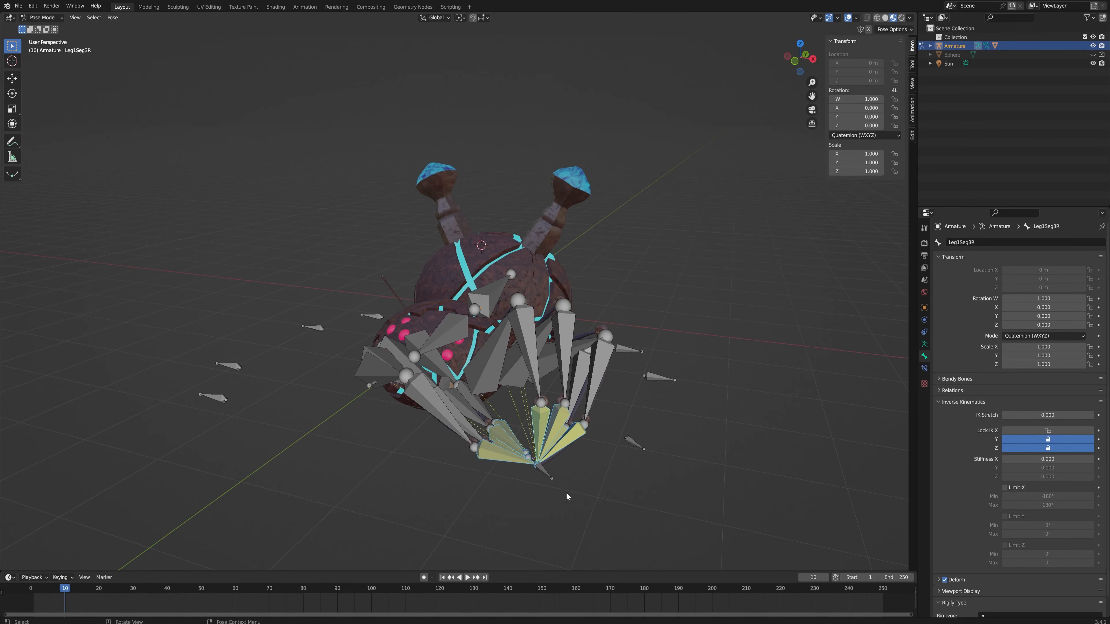
Set the IK target bone of Leg2Seg3R to Leg2Seg3R.001 and select the next leg's lower segment.
{"action": "left_click", "coordinate": [599, 468]}
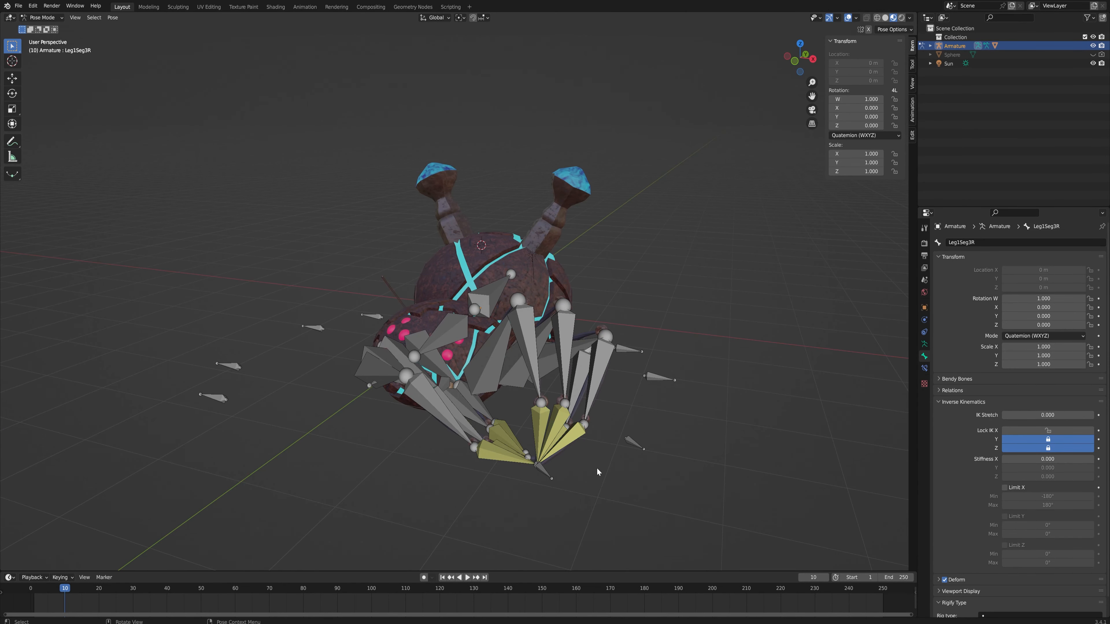
{"action": "left_click", "coordinate": [557, 455]}
{"action": "left_click", "coordinate": [924, 368]}
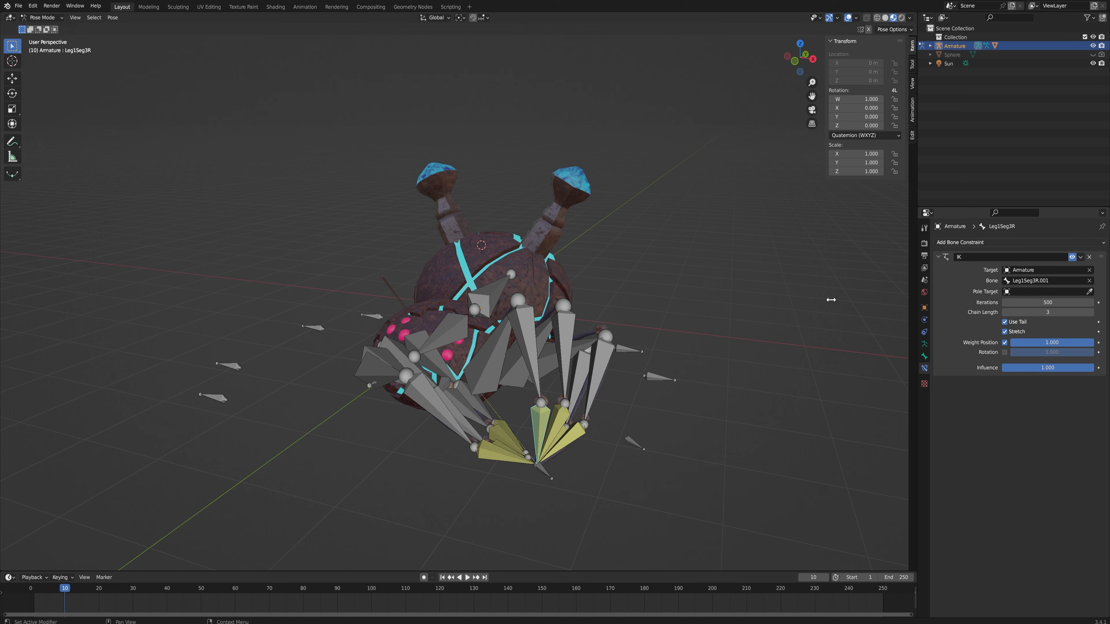
{"action": "left_click", "coordinate": [558, 426]}
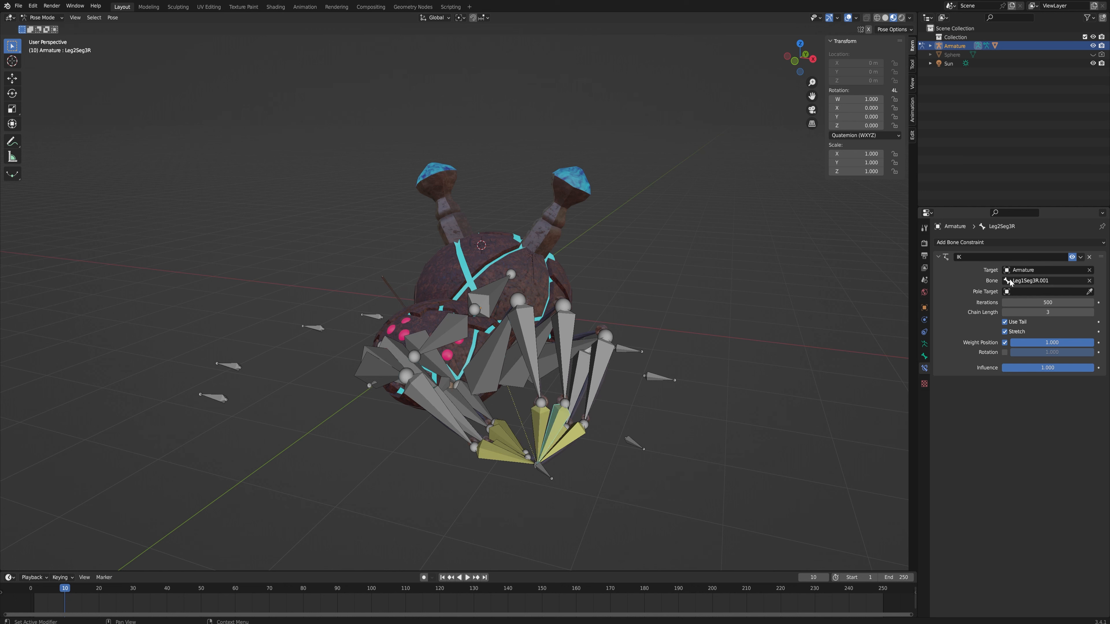
{"action": "left_click", "coordinate": [1040, 281]}
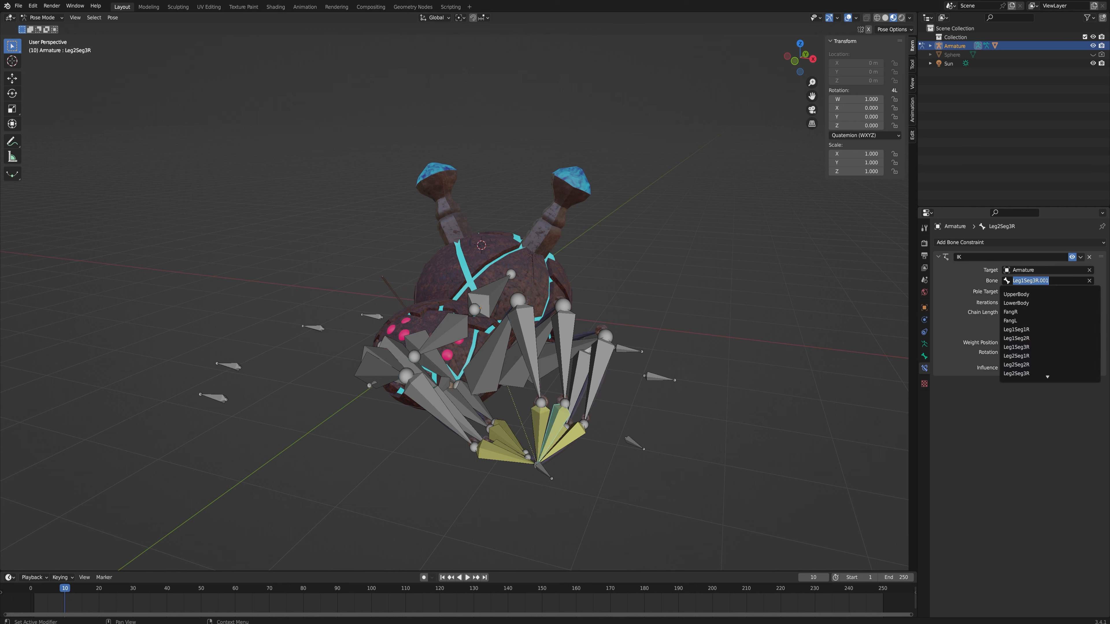
{"action": "left_click", "coordinate": [1023, 280]}
{"action": "key", "text": "BackSpace"}
{"action": "type", "text": "2"}
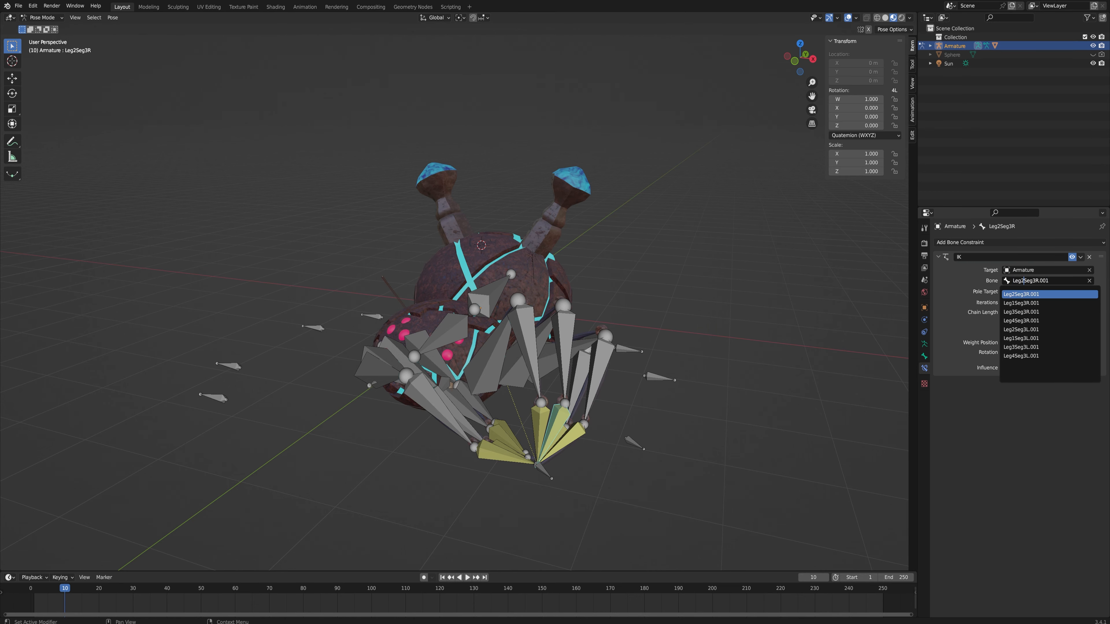
{"action": "key", "text": "Return"}
{"action": "middle_click_drag", "start_coordinate": [743, 428], "coordinate": [677, 411]}
{"action": "middle_click_drag", "start_coordinate": [478, 395], "coordinate": [564, 426]}
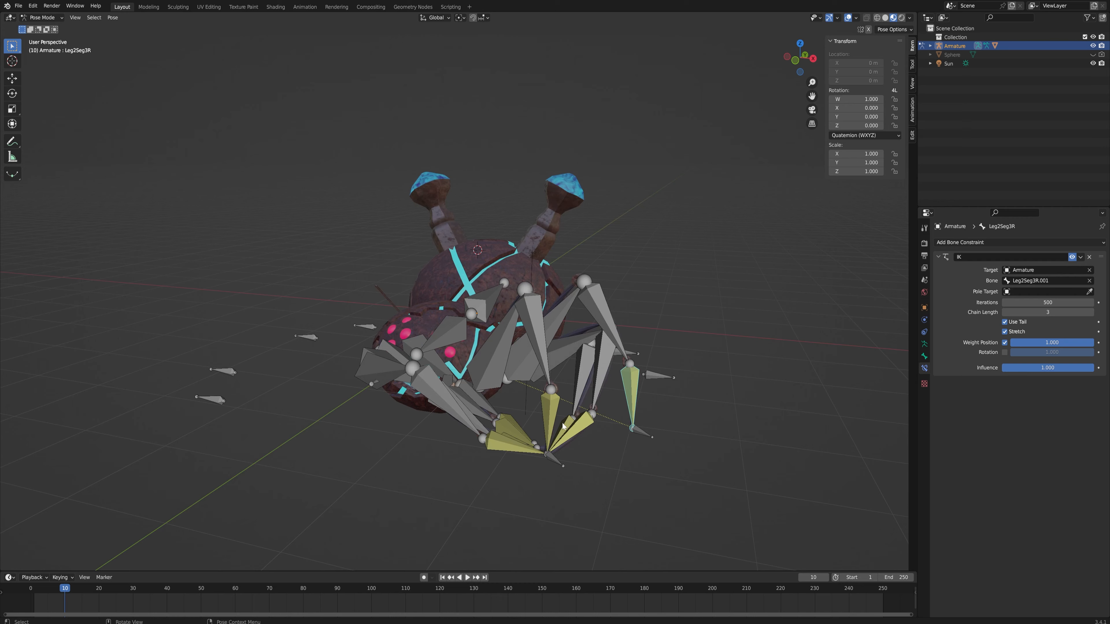
{"action": "left_click", "coordinate": [566, 427]}
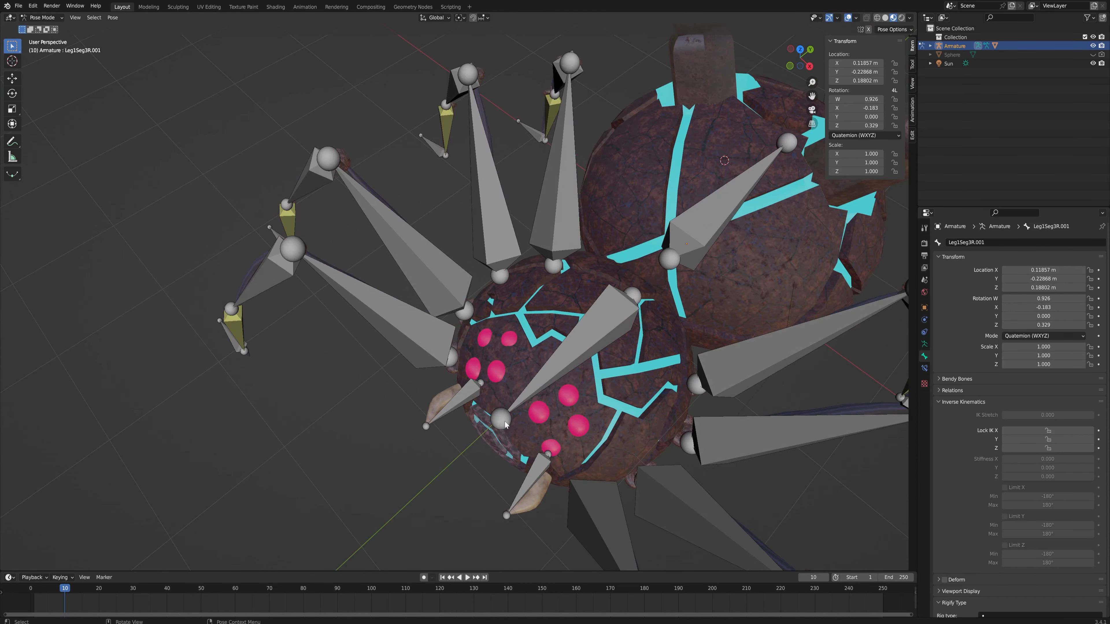
Extrude a bone about 0.70 m forward from the tip of UpperBody in Edit Mode and disconnect it from its parent.
{"action": "left_click", "coordinate": [505, 423]}
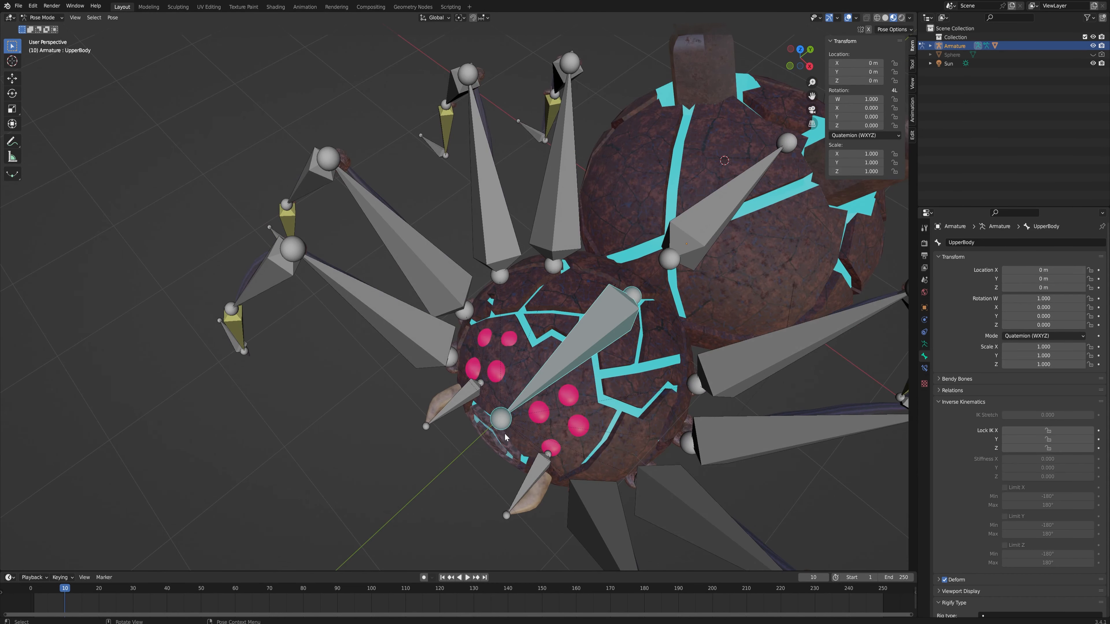
{"action": "key", "text": "Tab"}
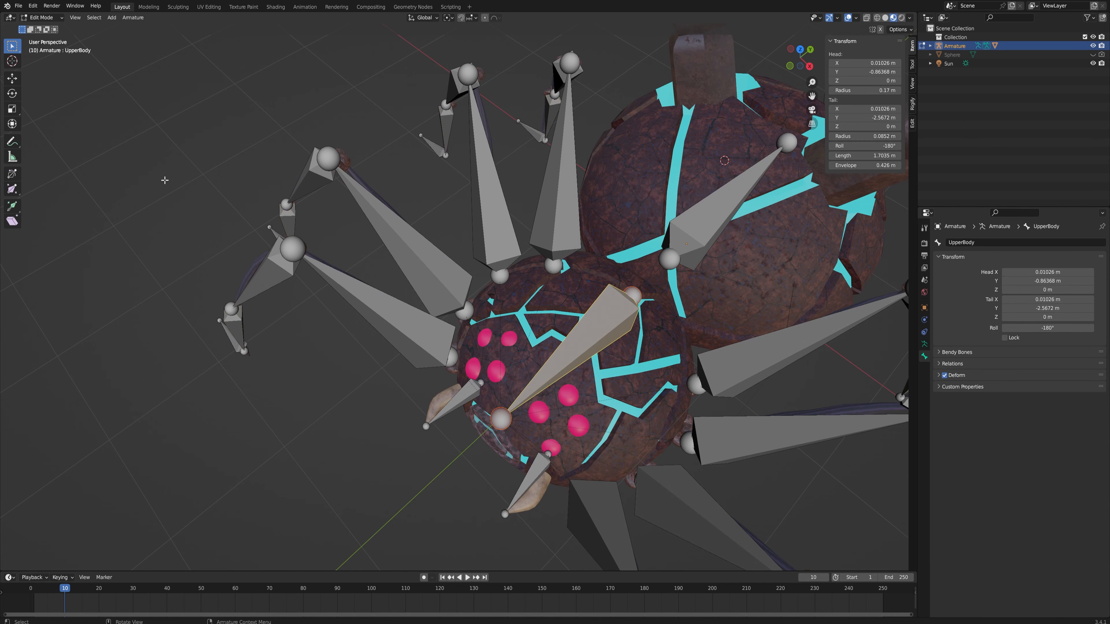
{"action": "key", "text": "alt+p"}
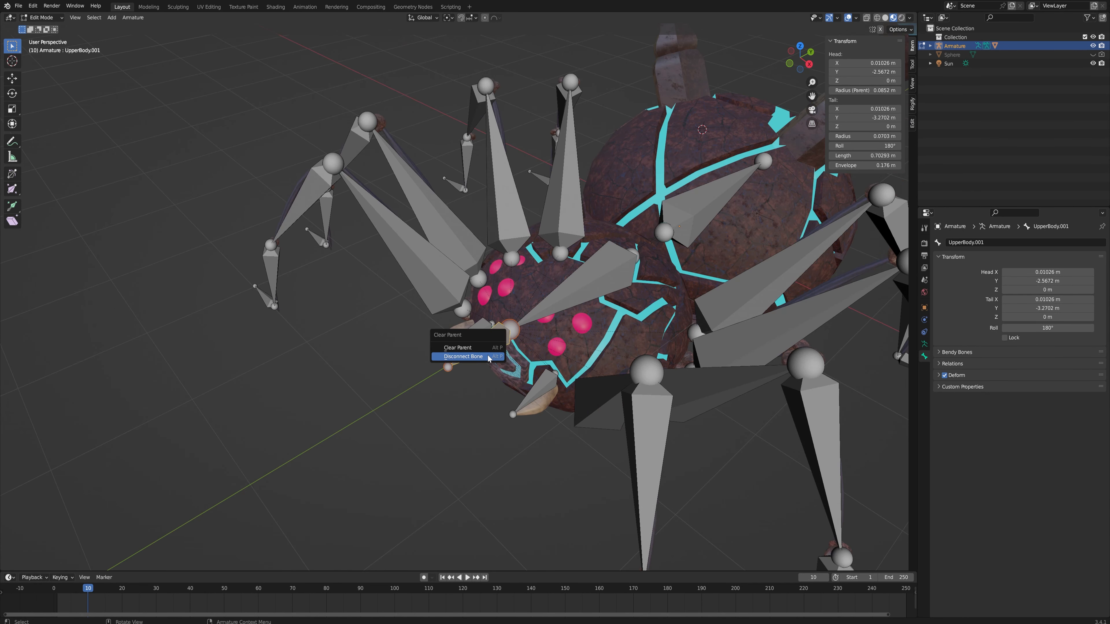
{"action": "left_click", "coordinate": [469, 354]}
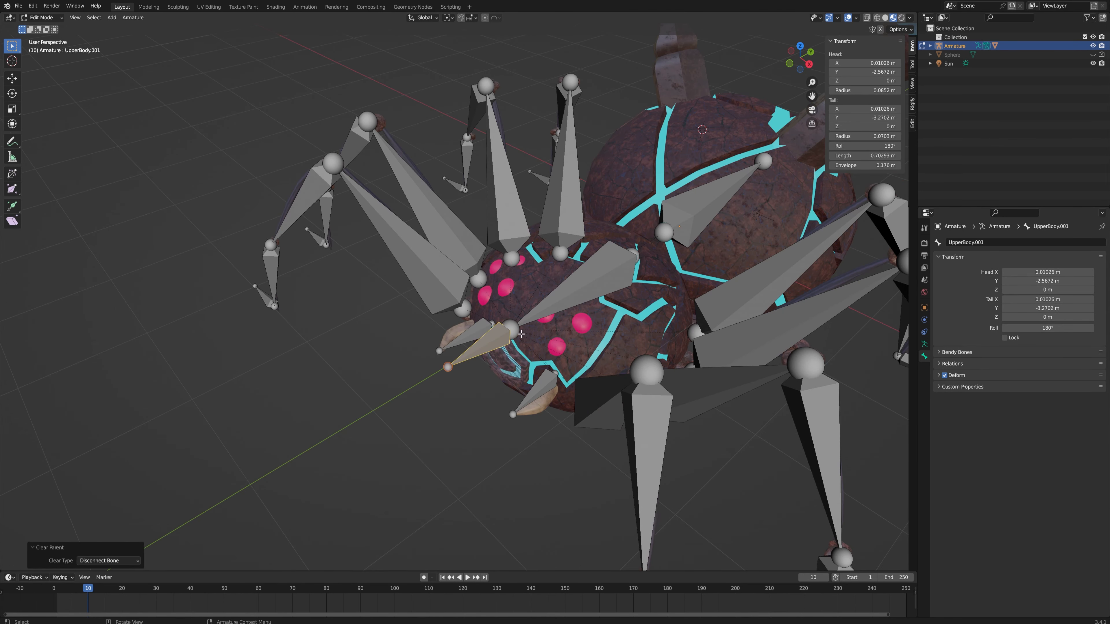
Move the disconnected front bone about -0.42 m in Y and -0.22 m in Z, keeping X locked.
{"action": "key", "text": "g"}
{"action": "key", "text": "shift+x"}
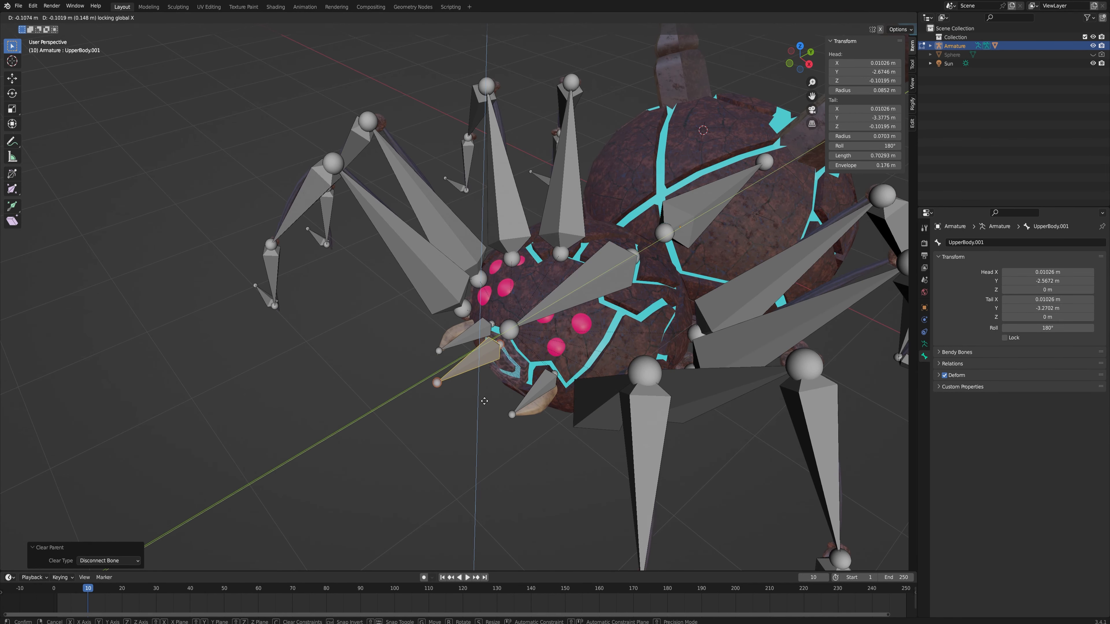
{"action": "left_click", "coordinate": [452, 417]}
{"action": "middle_click_drag", "start_coordinate": [452, 417], "coordinate": [514, 387]}
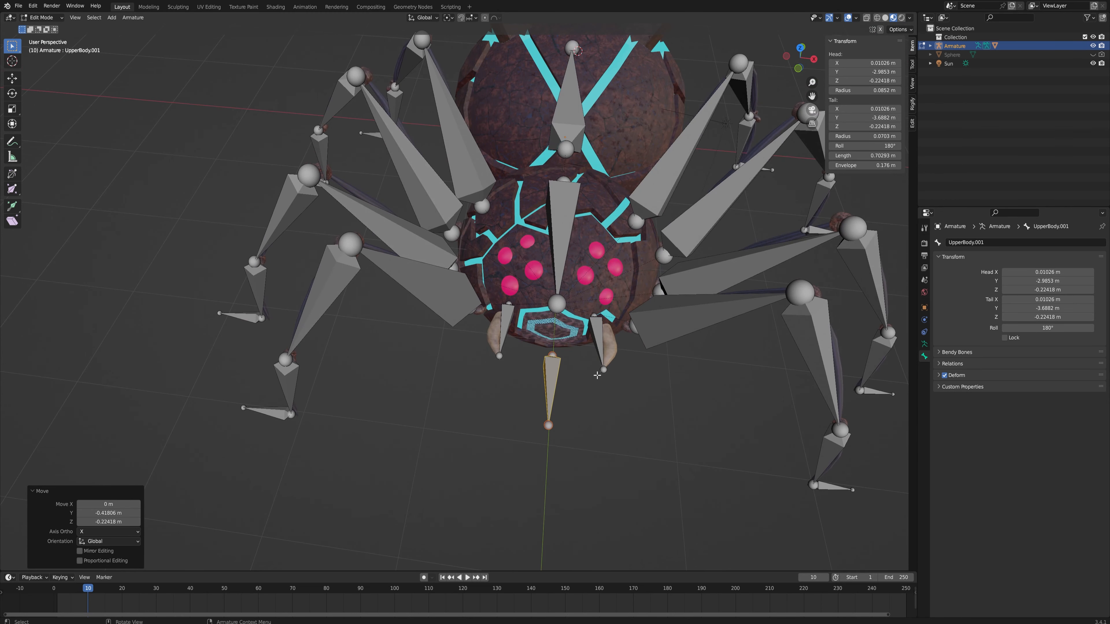
Return to Pose Mode and try rotating UpperBody.001 about the global X axis.
{"action": "key", "text": "ctrl+Tab"}
{"action": "middle_click_drag", "start_coordinate": [551, 377], "coordinate": [525, 347]}
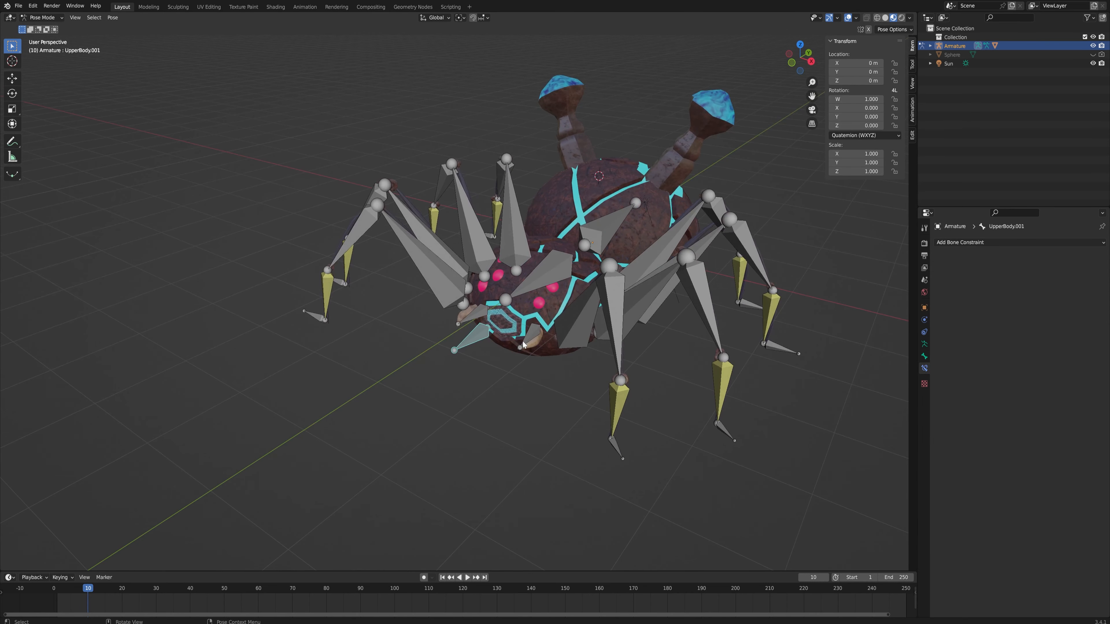
{"action": "key", "text": "r"}
{"action": "key", "text": "x"}
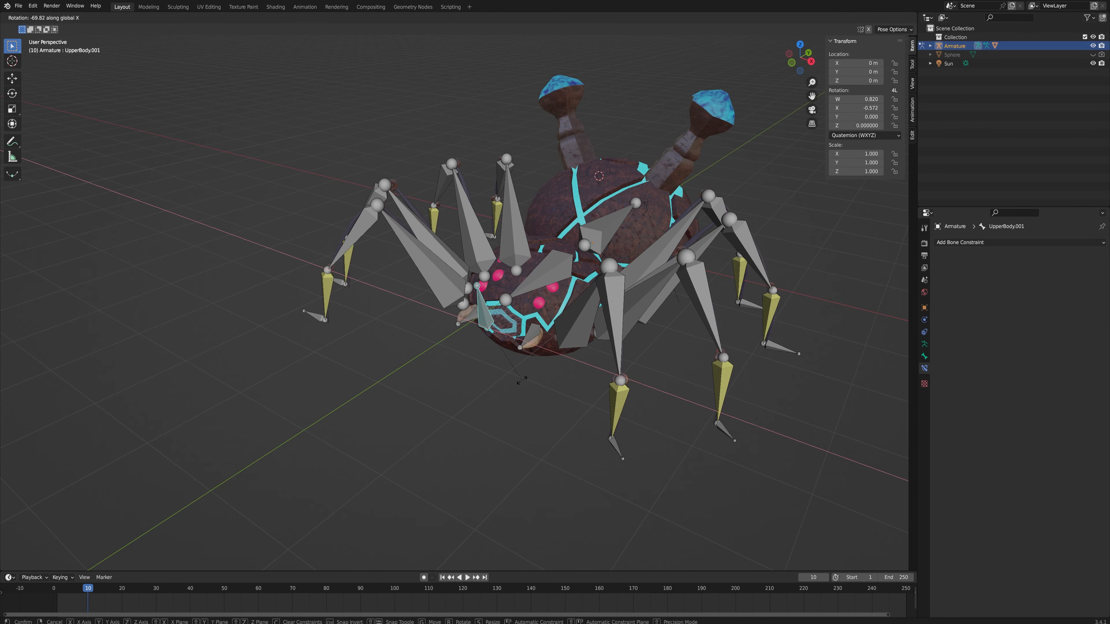
{"action": "key", "text": "Escape"}
Select the FangR bone and try rotating it about the global Z axis.
{"action": "left_click", "coordinate": [531, 339]}
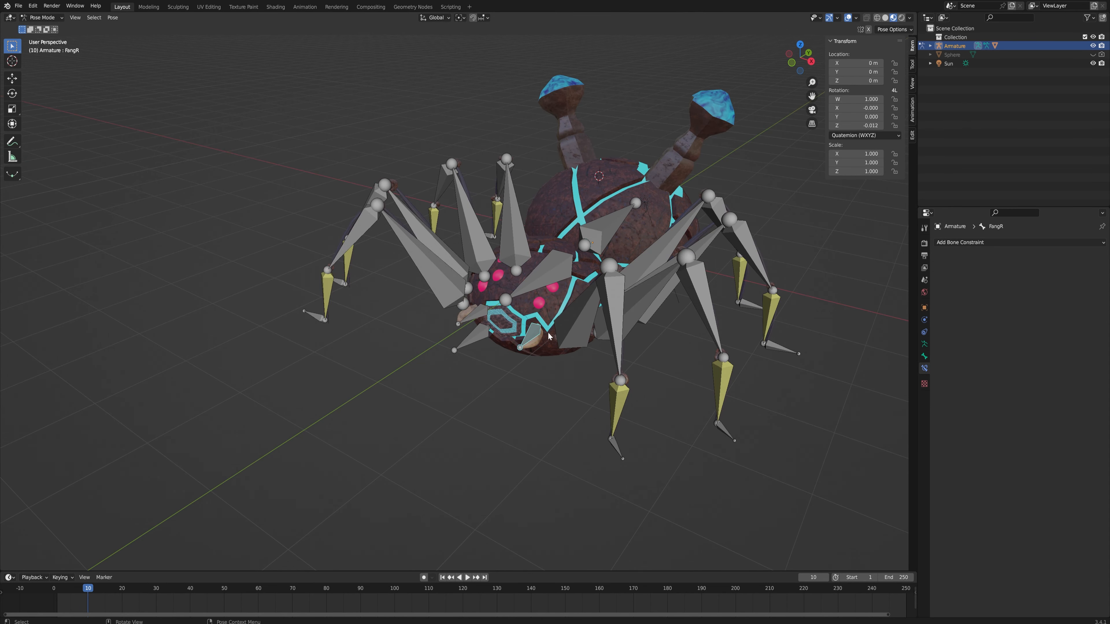
{"action": "key", "text": "r"}
{"action": "key", "text": "z"}
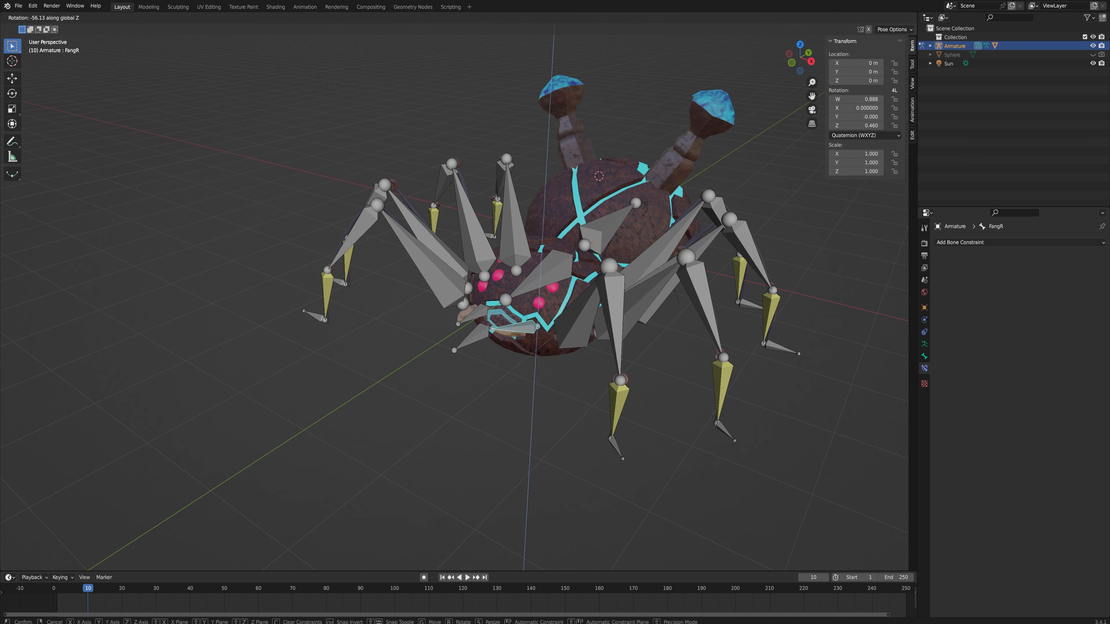
{"action": "left_click", "coordinate": [502, 341]}
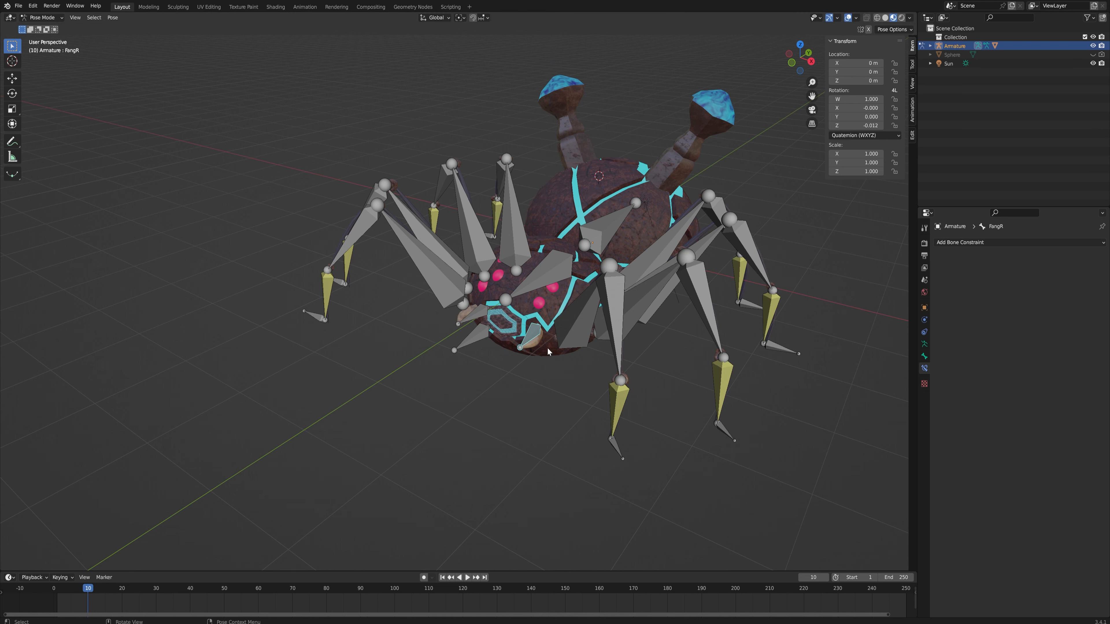
Add a Transformation constraint to FangR with Armature as the target object and UpperBody.001 as the target bone.
{"action": "left_click", "coordinate": [951, 243]}
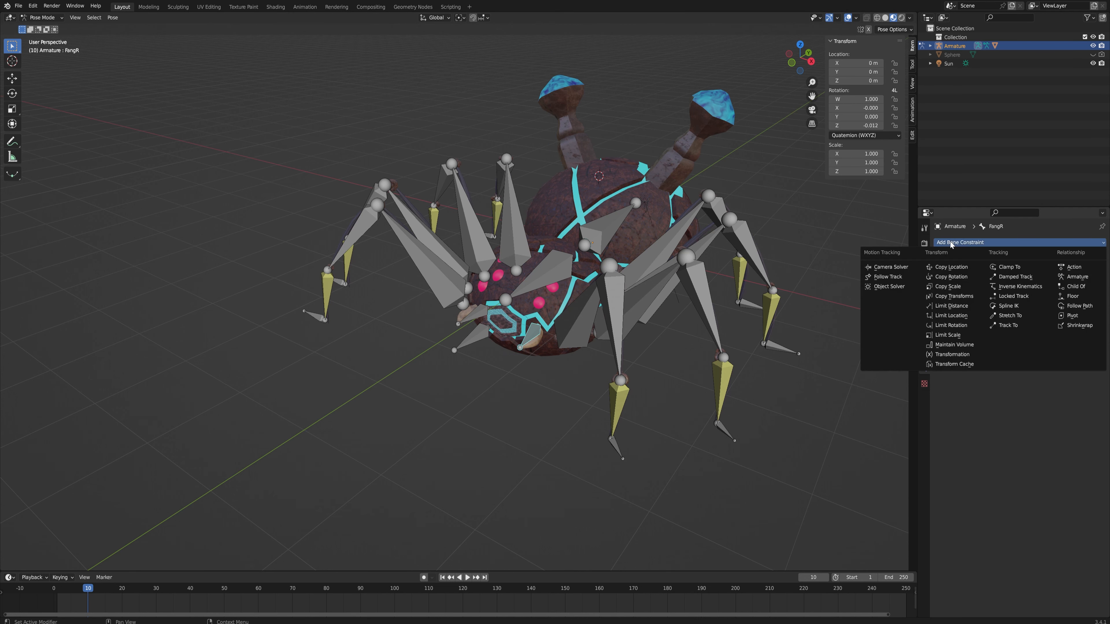
{"action": "left_click", "coordinate": [961, 355]}
{"action": "left_click", "coordinate": [1089, 270]}
{"action": "left_click", "coordinate": [484, 336]}
{"action": "left_click", "coordinate": [481, 336]}
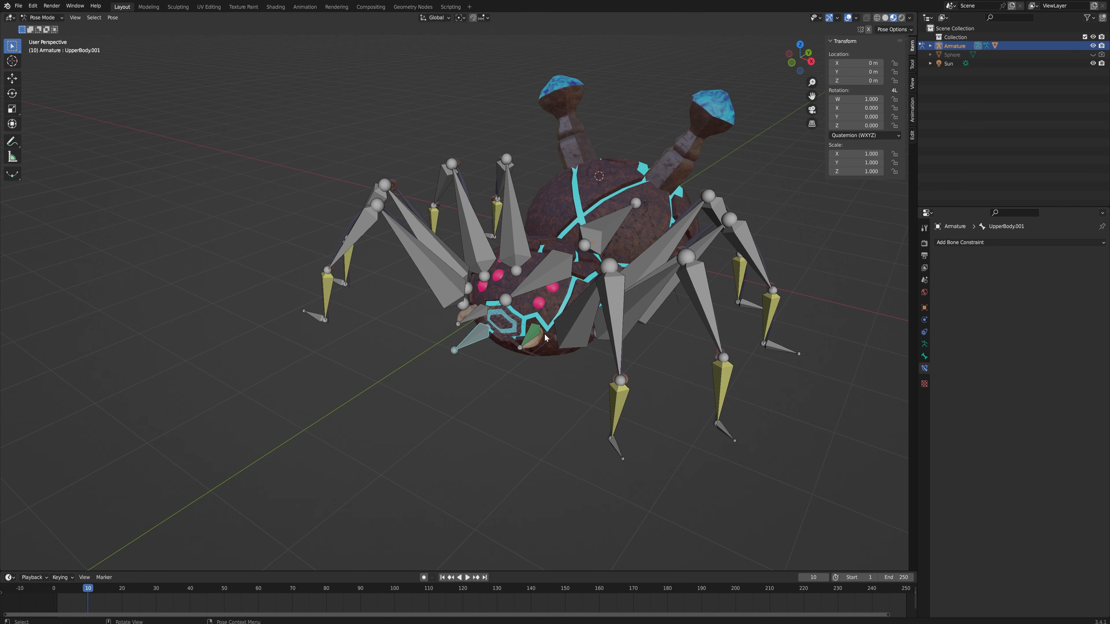
{"action": "left_click", "coordinate": [531, 337]}
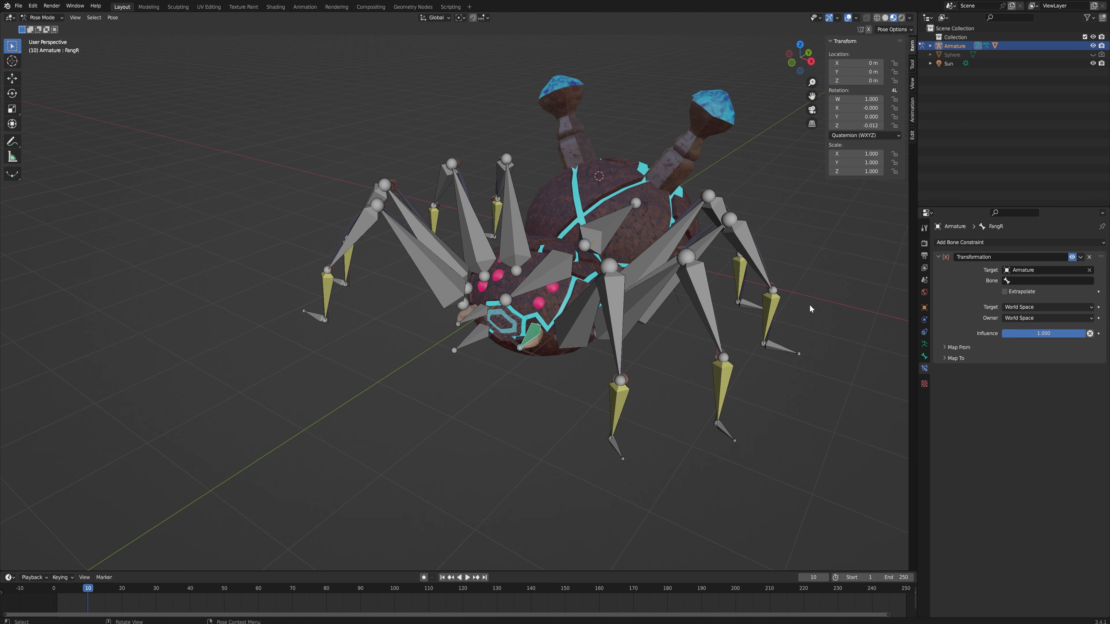
{"action": "left_click", "coordinate": [1048, 281]}
{"action": "type", "text": "upper"}
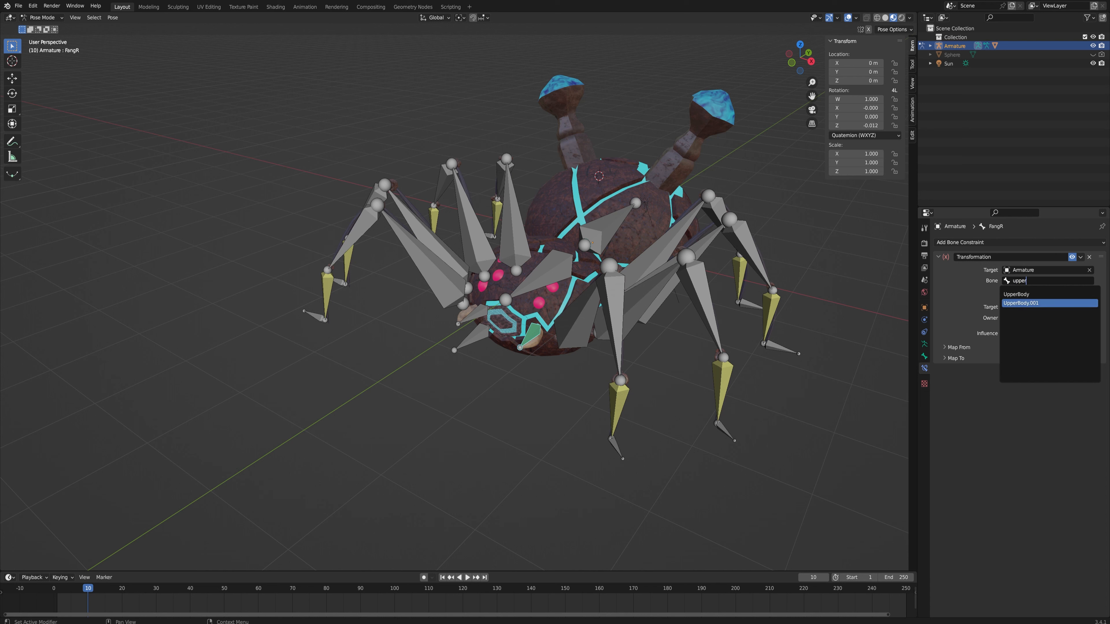
{"action": "left_click", "coordinate": [1032, 303]}
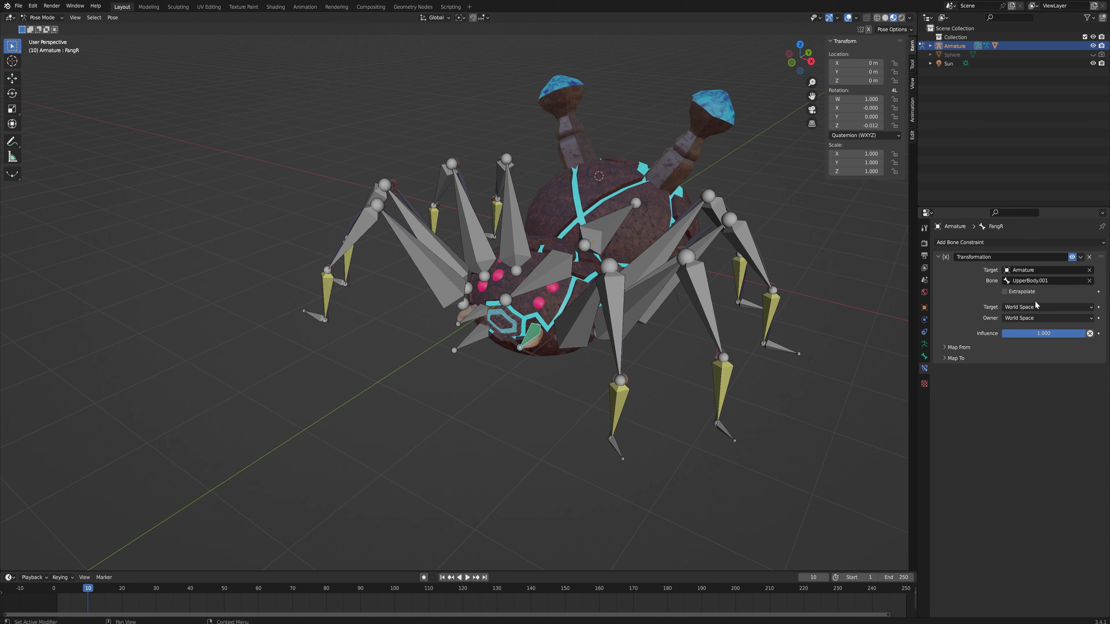
Set FangR's Transformation constraint to map from rotation to rotation, with X as the Z source axis.
{"action": "left_click", "coordinate": [947, 348]}
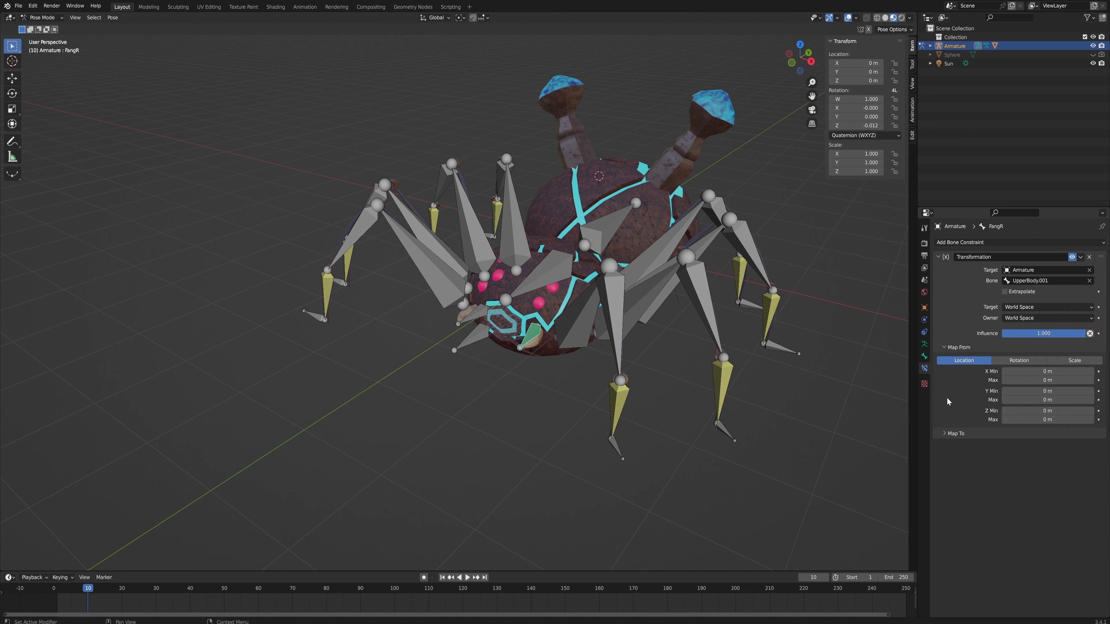
{"action": "left_click", "coordinate": [945, 434]}
{"action": "left_click", "coordinate": [1019, 360]}
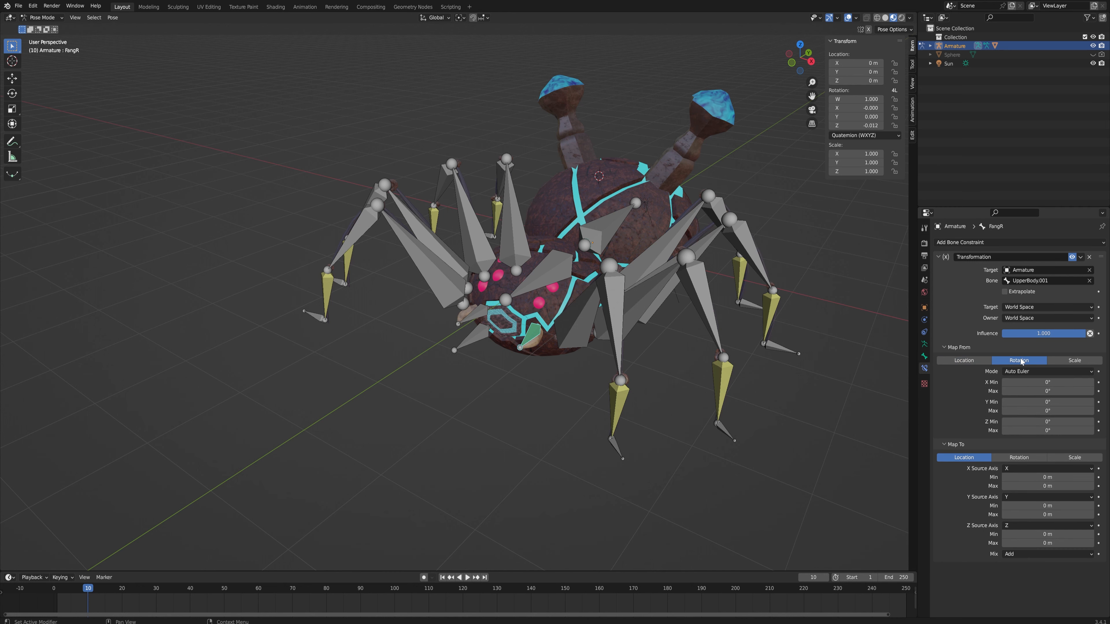
{"action": "left_click", "coordinate": [1025, 458]}
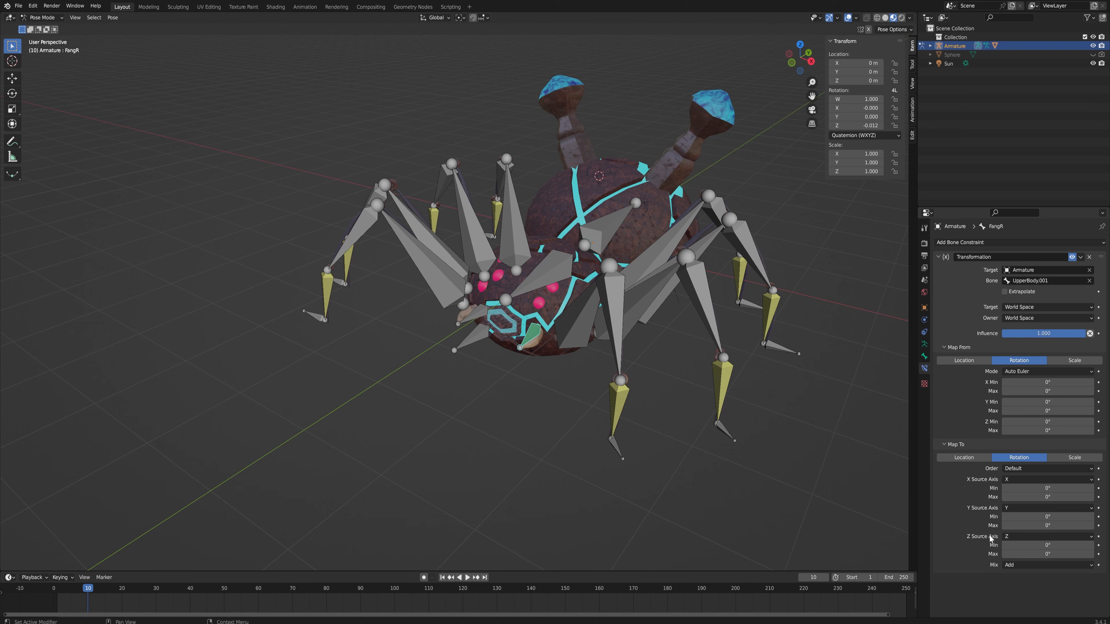
{"action": "left_click", "coordinate": [1015, 538]}
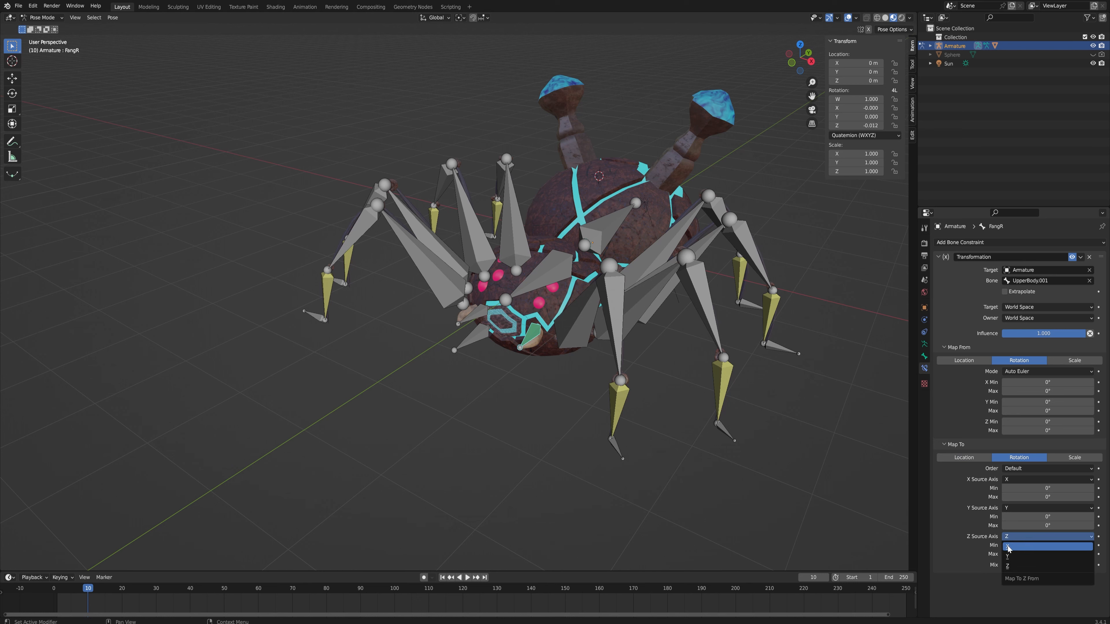
{"action": "left_click", "coordinate": [1015, 547]}
Set the Map From X rotation range of FangR's constraint to -360° minimum and 360° maximum.
{"action": "left_click", "coordinate": [1047, 391]}
{"action": "type", "text": "360"}
{"action": "key", "text": "Return"}
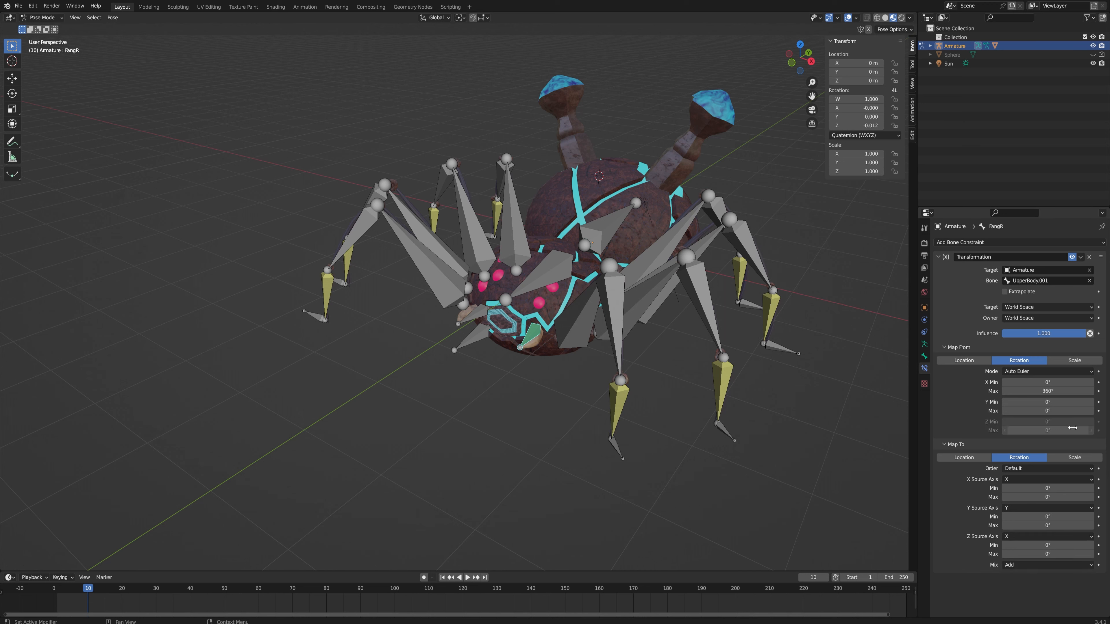
{"action": "left_click", "coordinate": [1047, 382]}
{"action": "type", "text": "360d"}
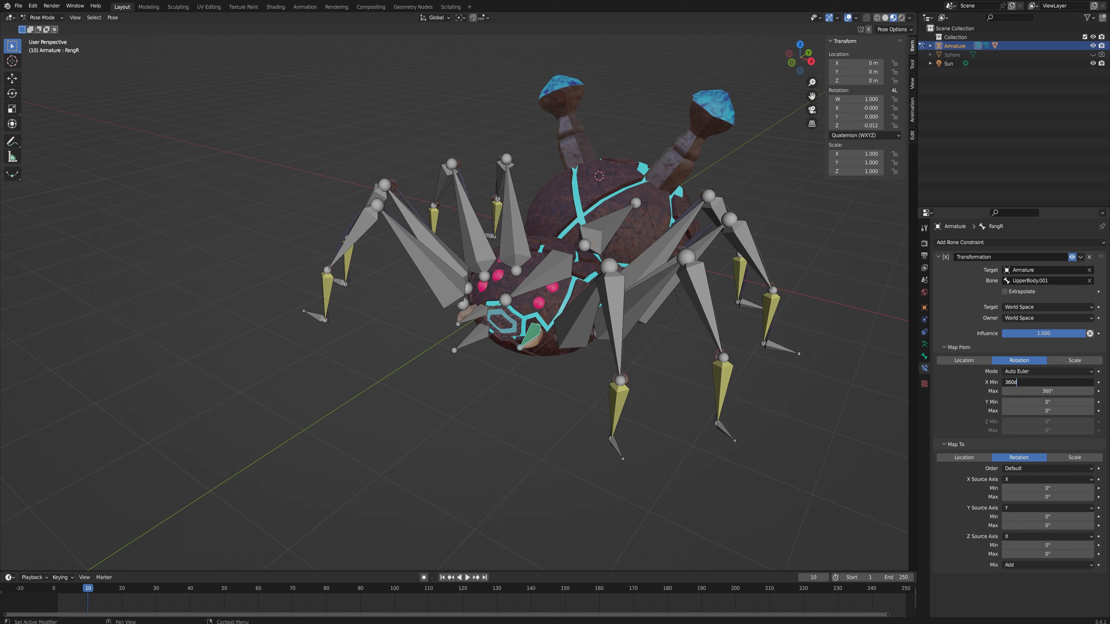
{"action": "type", "text": "-"}
{"action": "key", "text": "Return"}
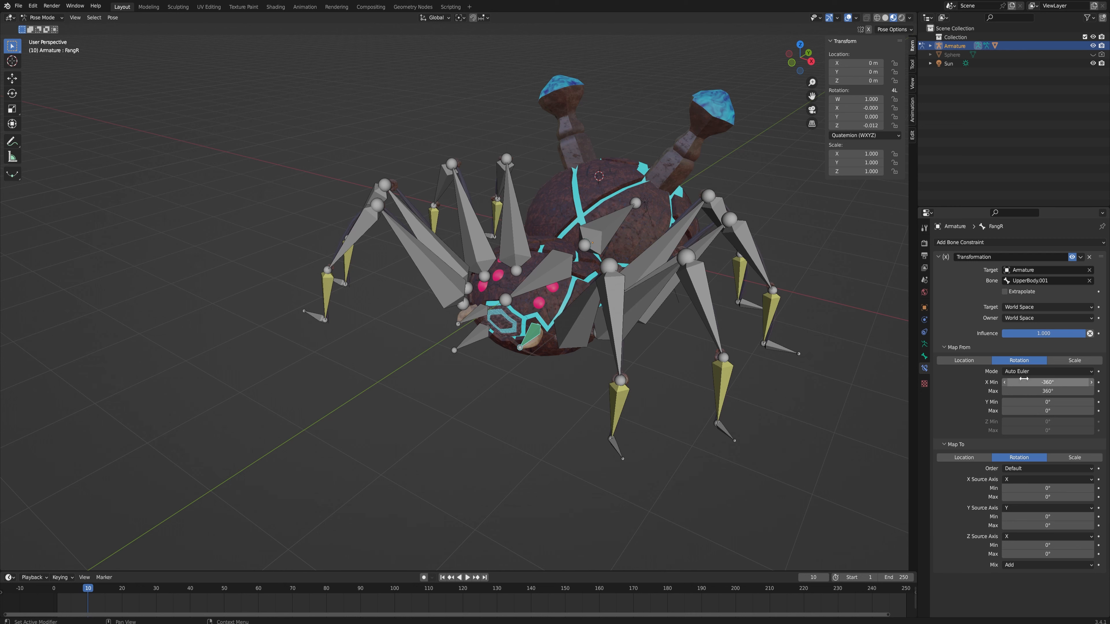
Set the Map To Z rotation range of FangR's constraint to -360° minimum and 360° maximum.
{"action": "left_click", "coordinate": [1048, 545]}
{"action": "type", "text": "-360d"}
{"action": "key", "text": "Return"}
{"action": "left_click", "coordinate": [1047, 391]}
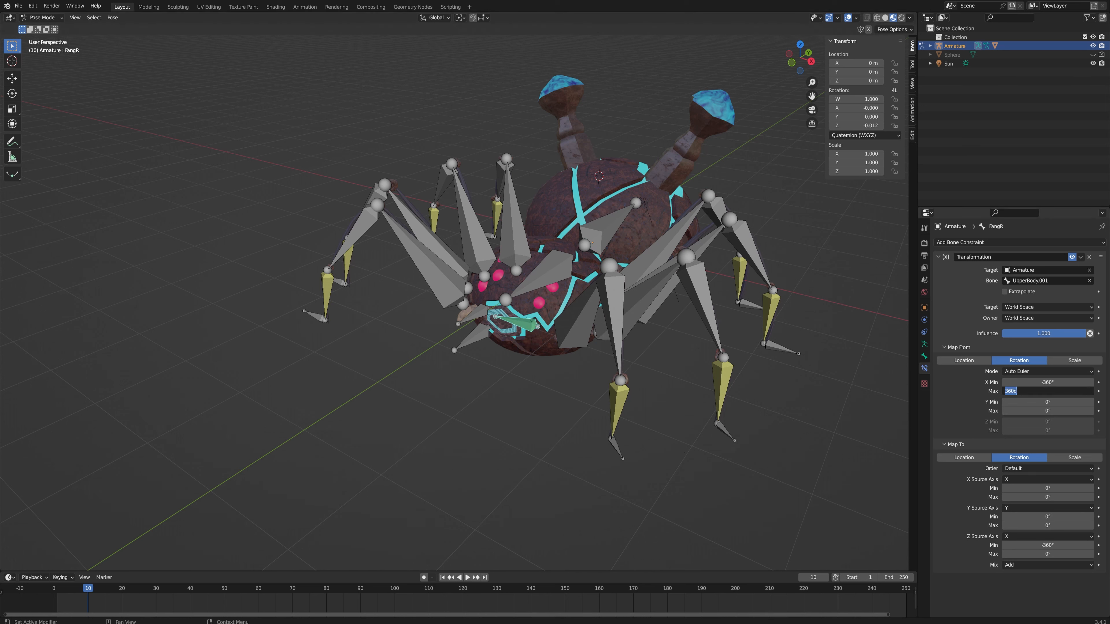
{"action": "key", "text": "Return"}
Rotate UpperBody.001 about -2° around the global X axis to test the FangR constraint.
{"action": "left_click", "coordinate": [476, 322]}
{"action": "key", "text": "r"}
{"action": "key", "text": "x"}
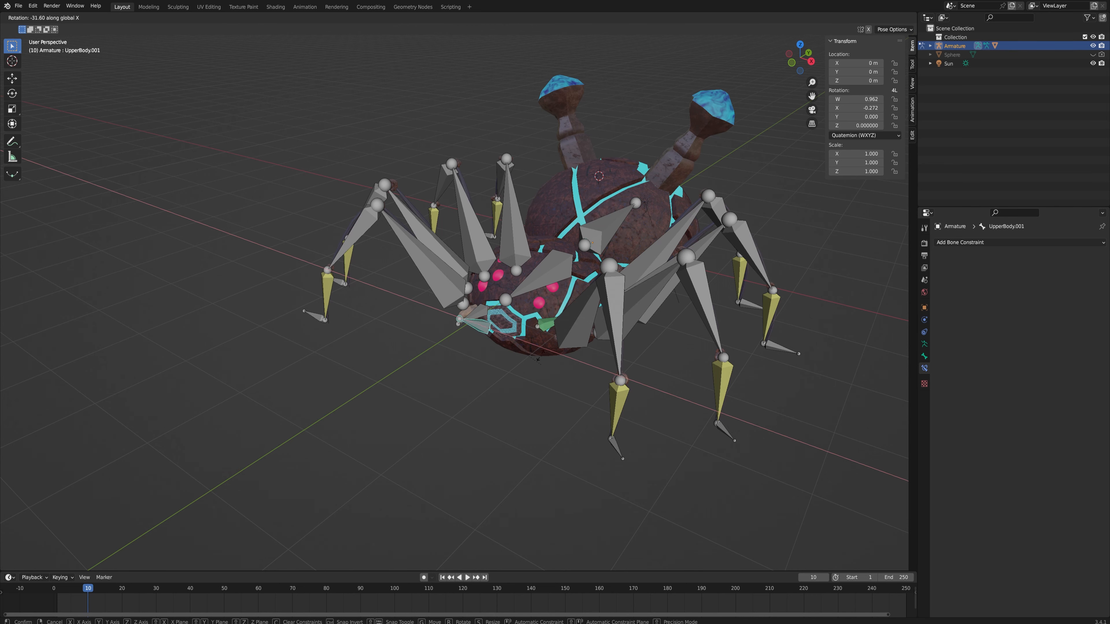
{"action": "left_click", "coordinate": [537, 331]}
Try rotating UpperBody.001 about -70° around the global X axis, then undo that rotation and reselect the control bone.
{"action": "middle_click_drag", "start_coordinate": [536, 362], "coordinate": [515, 345]}
{"action": "key", "text": "r"}
{"action": "key", "text": "x"}
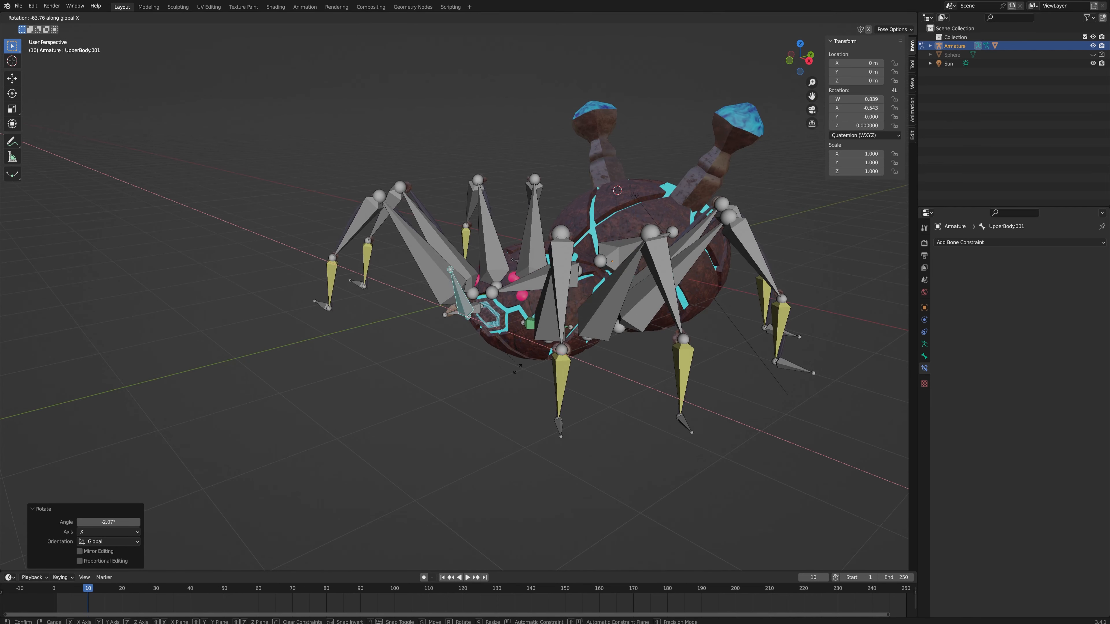
{"action": "left_click", "coordinate": [534, 344]}
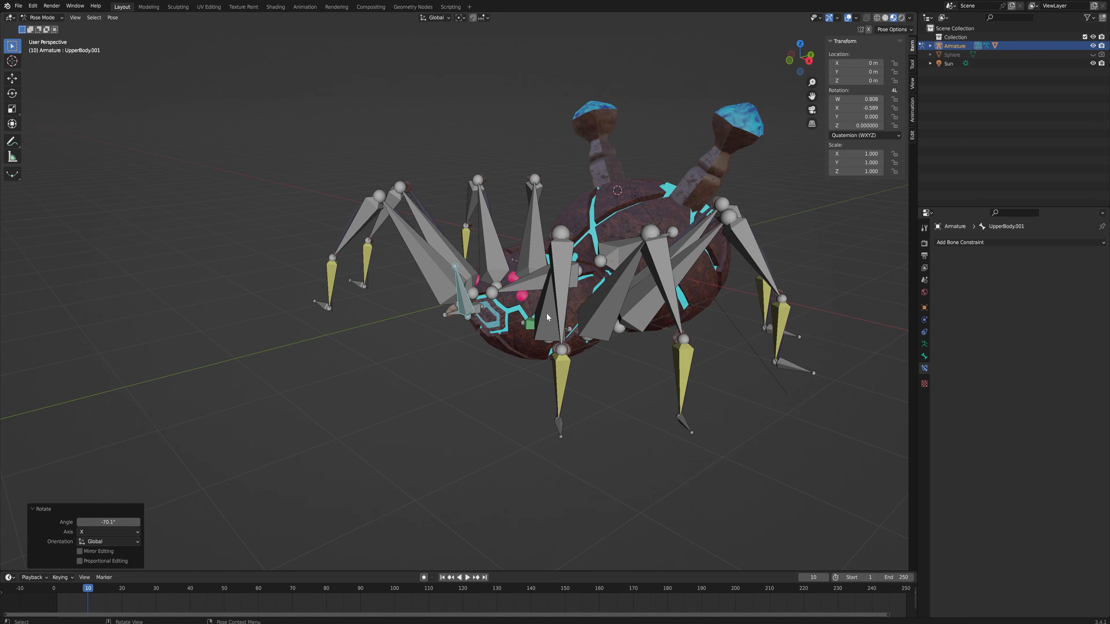
{"action": "middle_click_drag", "start_coordinate": [548, 317], "coordinate": [550, 323]}
{"action": "key", "text": "ctrl+z"}
{"action": "left_click", "coordinate": [550, 323]}
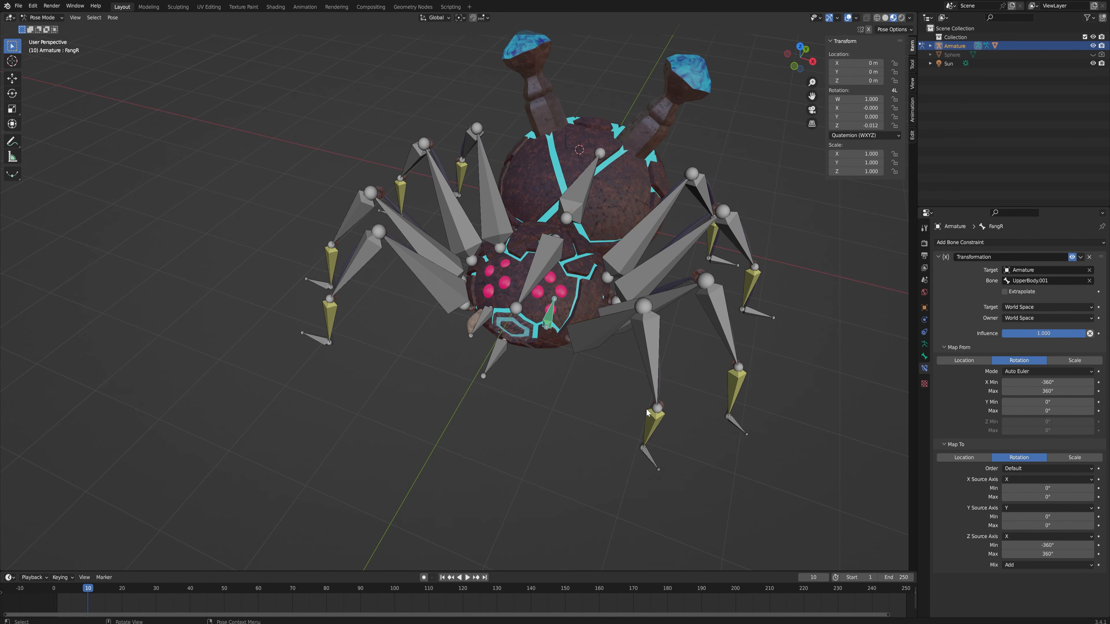
{"action": "key", "text": "ctrl+z"}
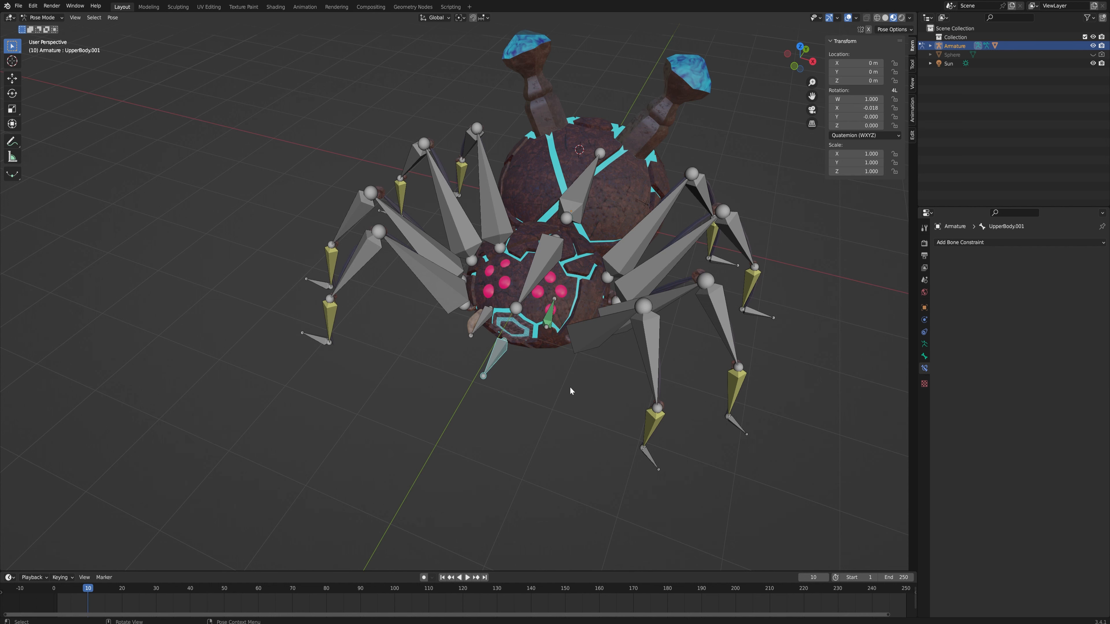
Rotate UpperBody.001 by 180° about the global X axis and move it forward along global Y to a Y location of about 0.70 m.
{"action": "type", "text": "rx"}
{"action": "type", "text": "180"}
{"action": "key", "text": "Return"}
{"action": "key", "text": "g"}
{"action": "key", "text": "y"}
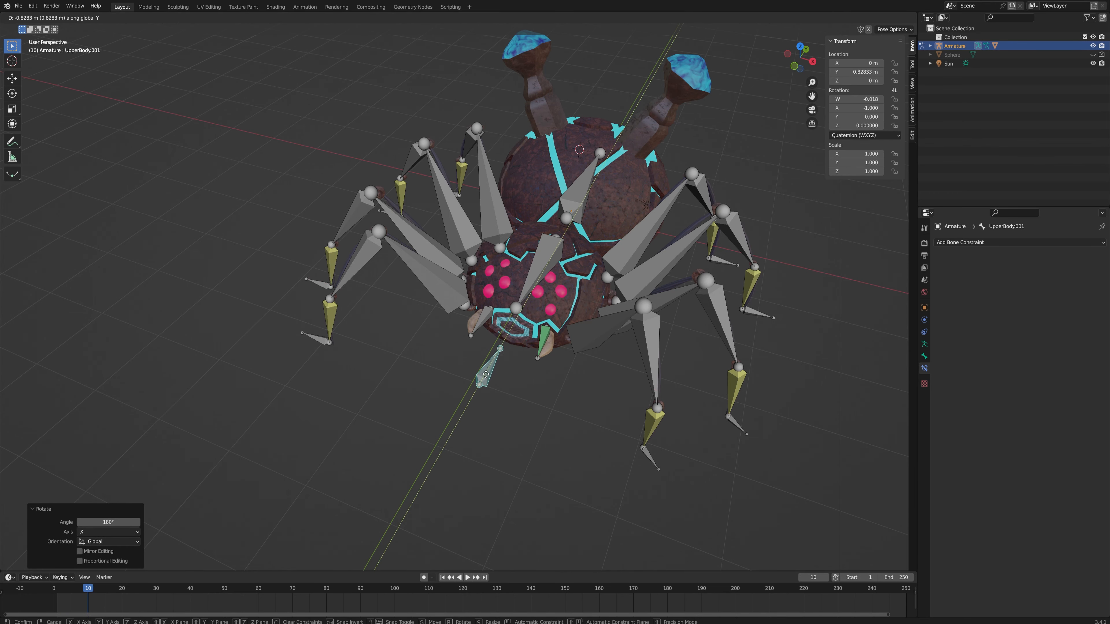
{"action": "left_click", "coordinate": [497, 356]}
Try rotating the flipped UpperBody.001 control about the global X axis to check FangR's response.
{"action": "middle_click_drag", "start_coordinate": [517, 351], "coordinate": [492, 337]}
{"action": "key", "text": "r"}
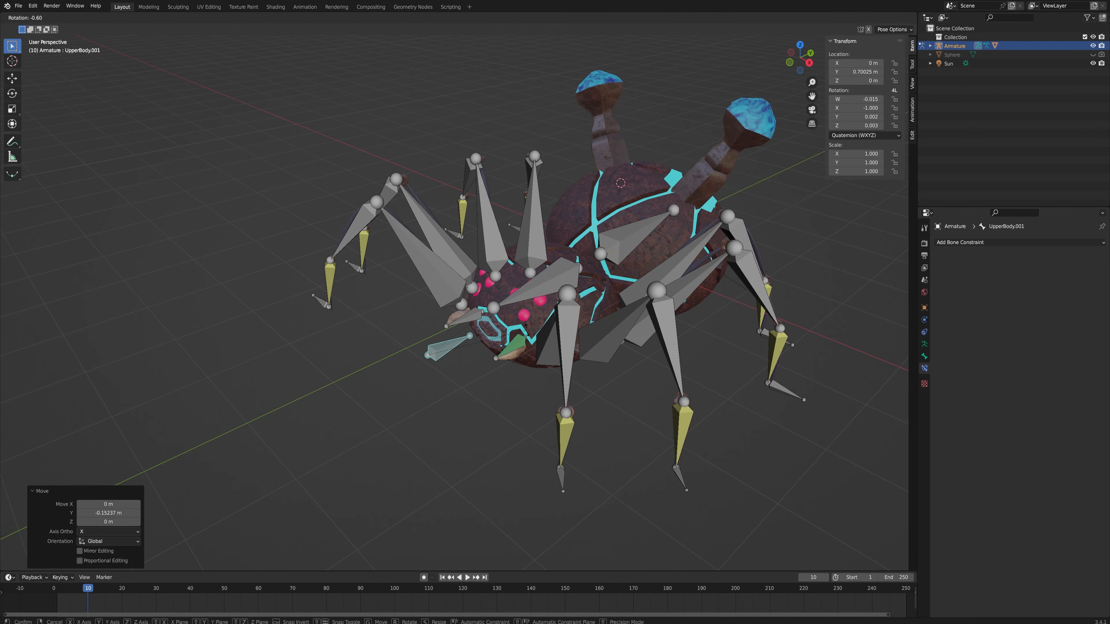
{"action": "key", "text": "x"}
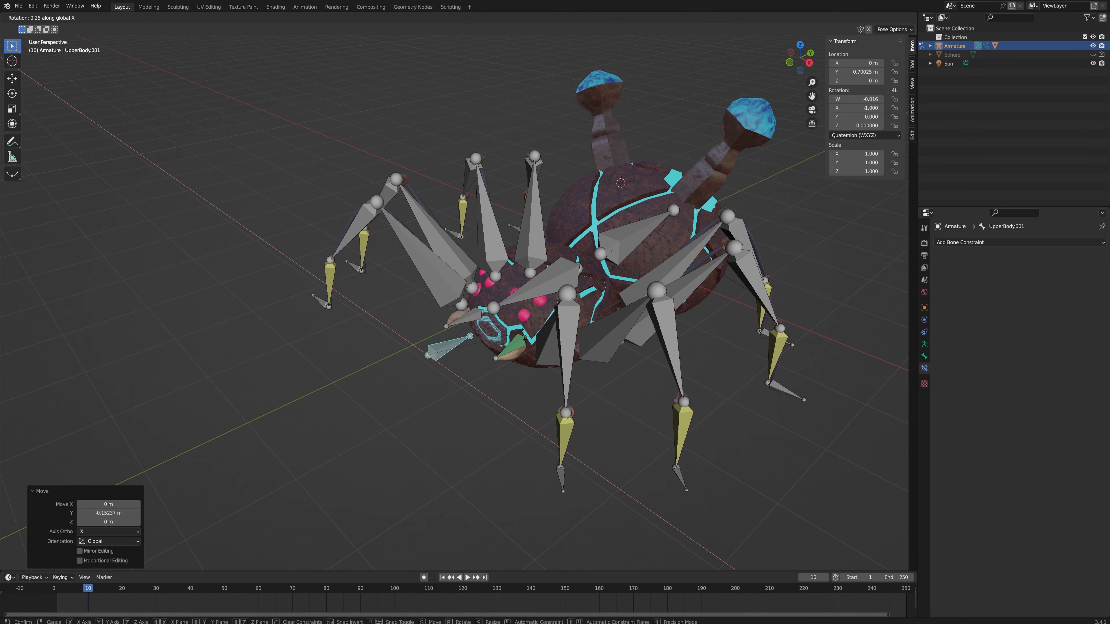
{"action": "left_click", "coordinate": [522, 330]}
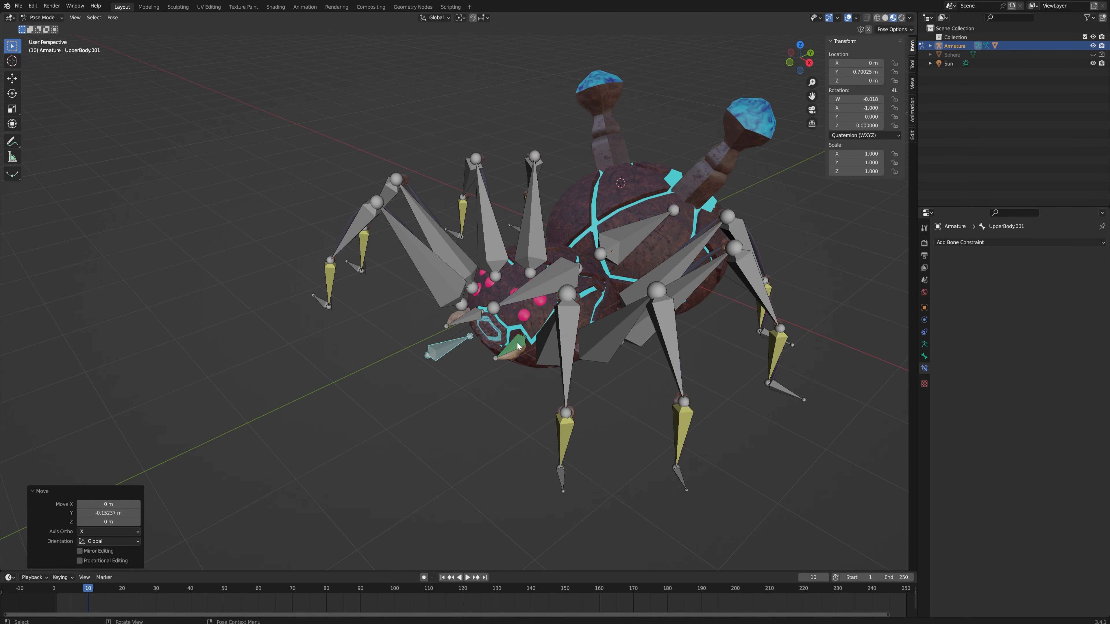
Copy FangR's Transformation constraint to FangL and briefly test it by rotating UpperBody.001 about the global X axis.
{"action": "left_click", "coordinate": [472, 321]}
{"action": "left_click", "coordinate": [515, 346], "text": "shift"}
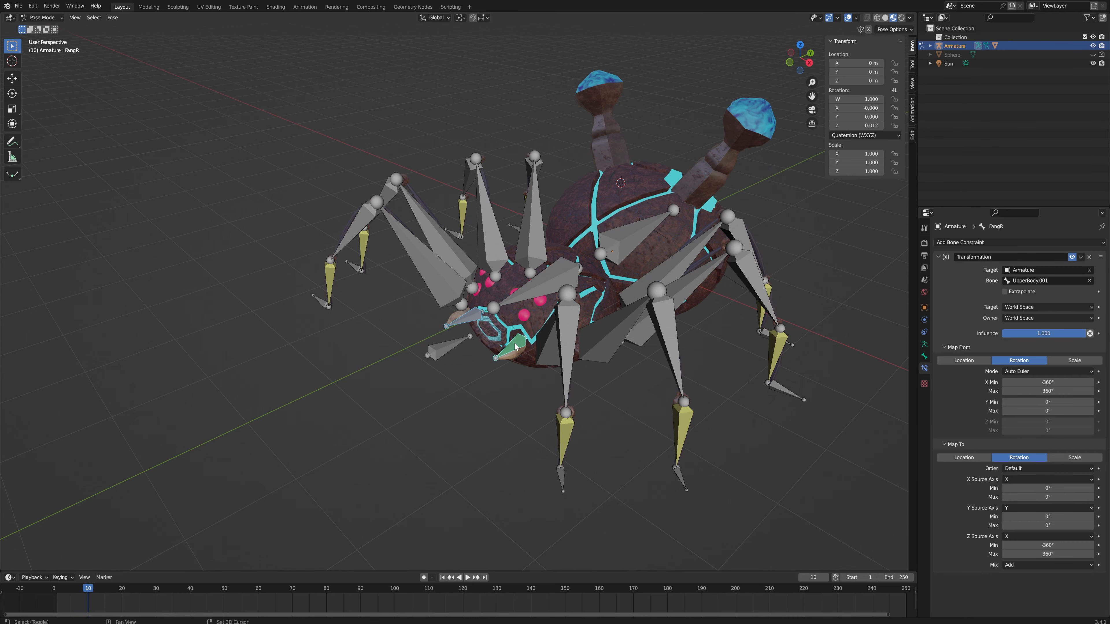
{"action": "key", "text": "F3"}
{"action": "type", "text": "copy con"}
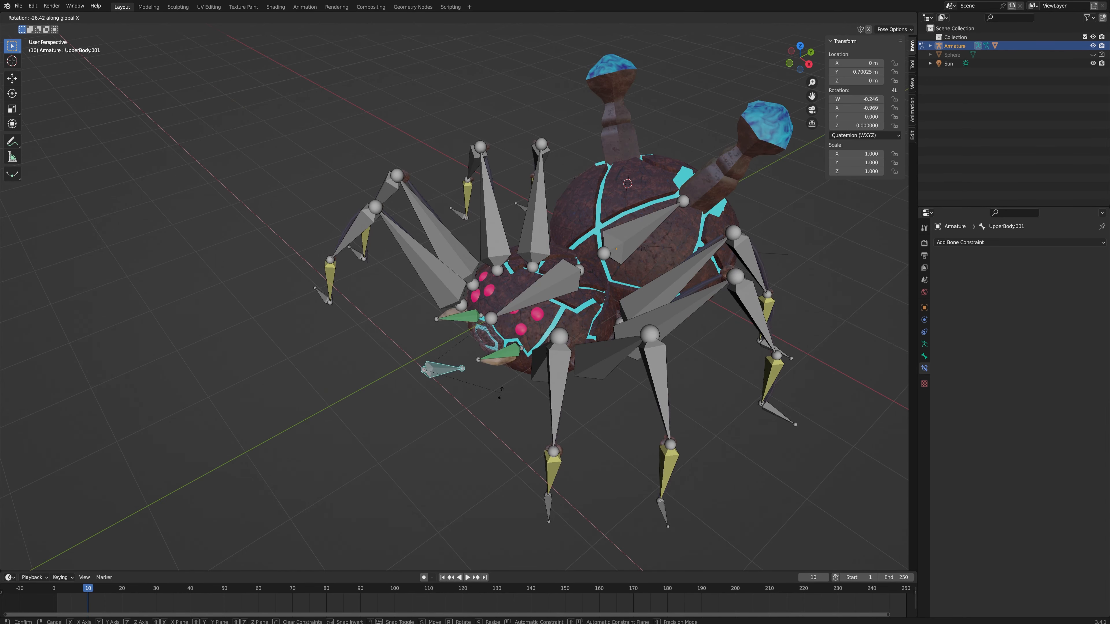
{"action": "right_click", "coordinate": [470, 320]}
Reverse FangL's Map To Z rotation range by setting its minimum to 360° and maximum to -360°.
{"action": "left_click", "coordinate": [470, 323]}
{"action": "double_click", "coordinate": [1048, 545]}
{"action": "left_click", "coordinate": [1006, 545]}
{"action": "key", "text": "BackSpace"}
{"action": "key", "text": "Tab"}
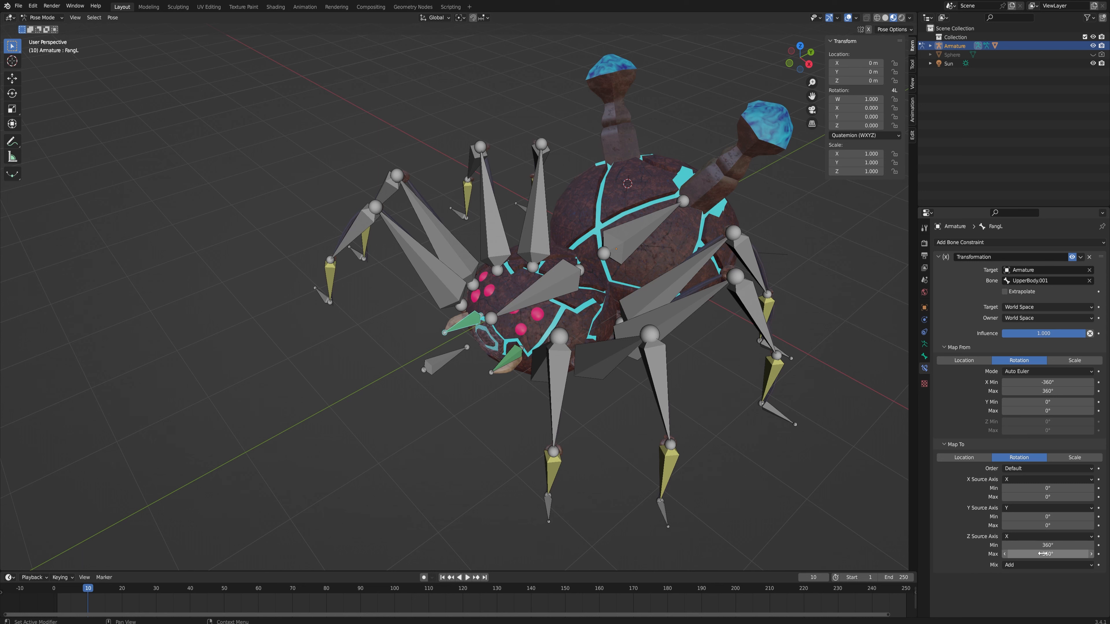
{"action": "left_click", "coordinate": [1005, 554]}
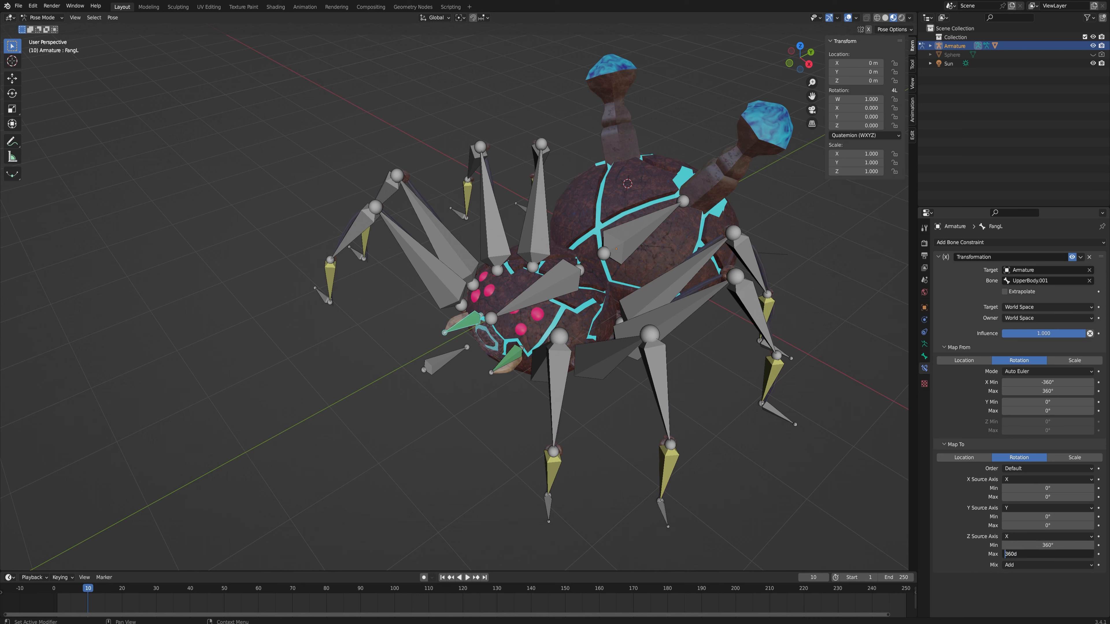
{"action": "type", "text": "-"}
{"action": "key", "text": "Return"}
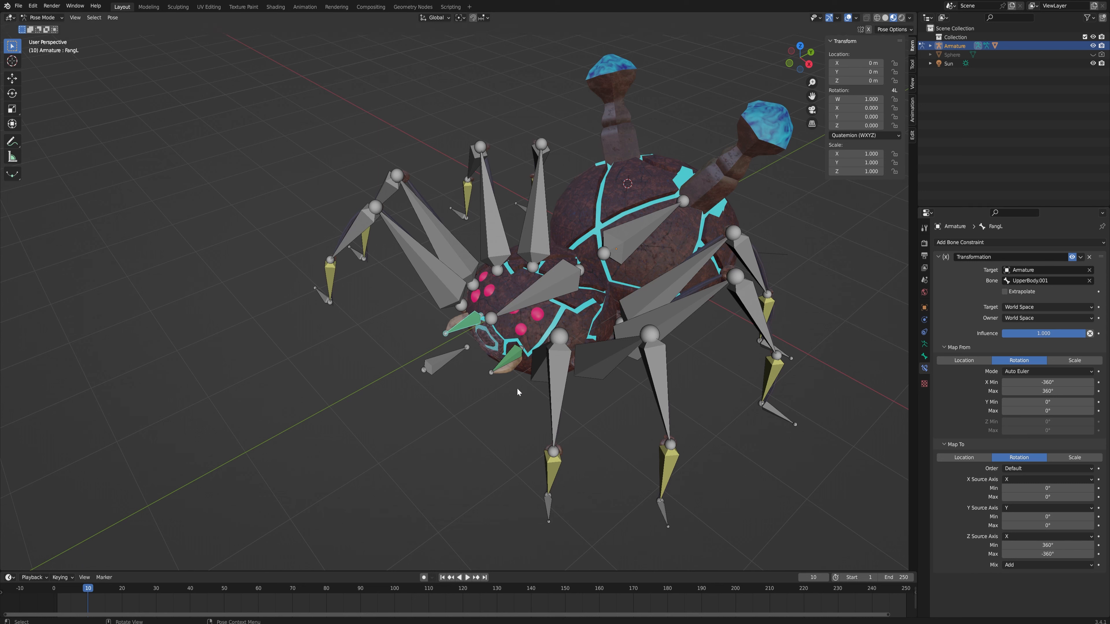
Try rotating UpperBody.001 about the global X axis to check that both fangs follow it in opposite directions.
{"action": "left_click", "coordinate": [449, 361]}
{"action": "key", "text": "r"}
{"action": "key", "text": "x"}
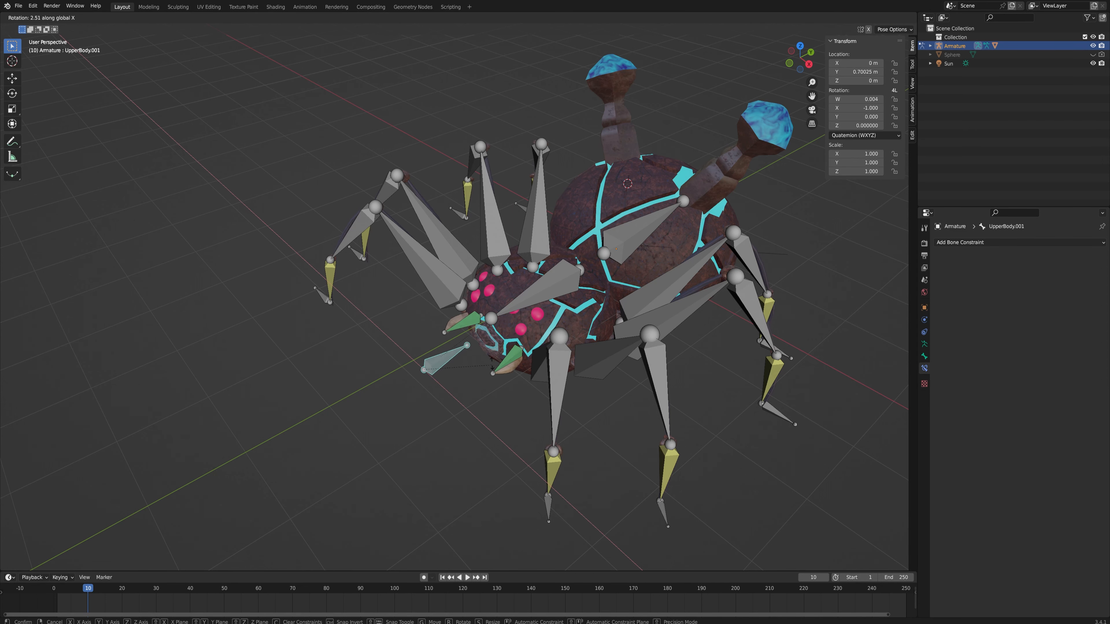
{"action": "left_click", "coordinate": [487, 368]}
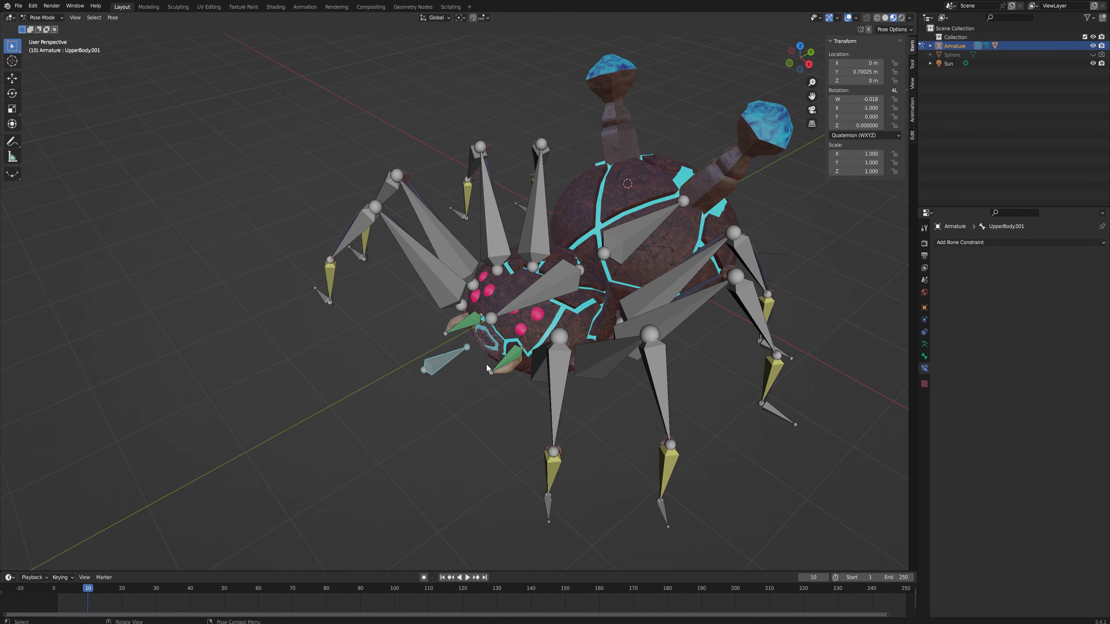
{"action": "middle_click_drag", "start_coordinate": [509, 320], "coordinate": [511, 286]}
{"action": "key", "text": "r"}
{"action": "key", "text": "x"}
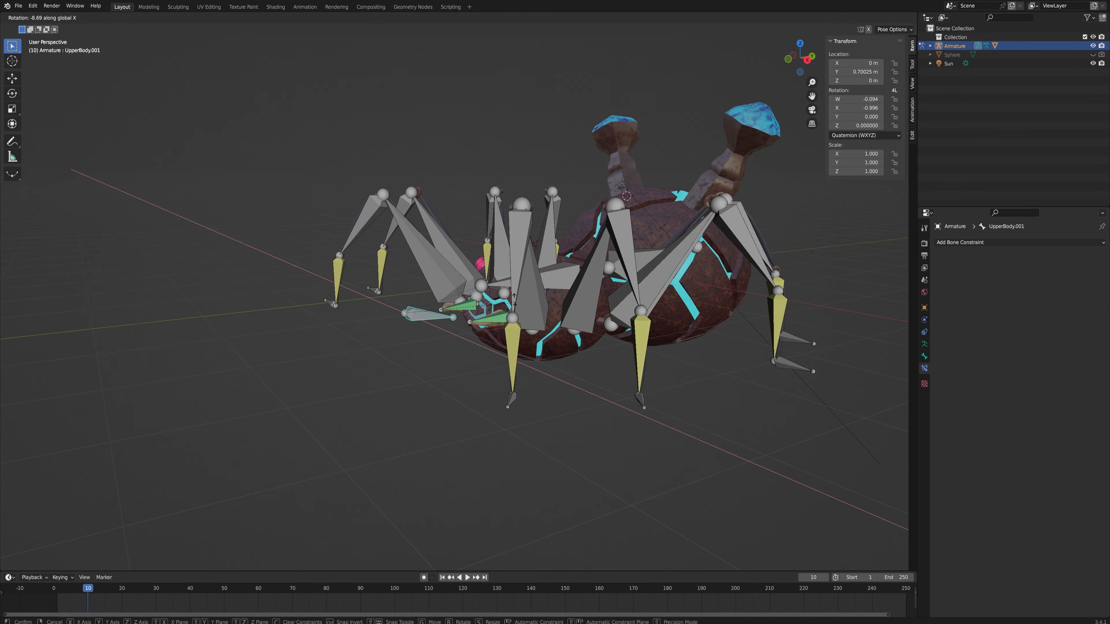
{"action": "left_click", "coordinate": [508, 256]}
{"action": "middle_click_drag", "start_coordinate": [507, 255], "coordinate": [590, 277]}
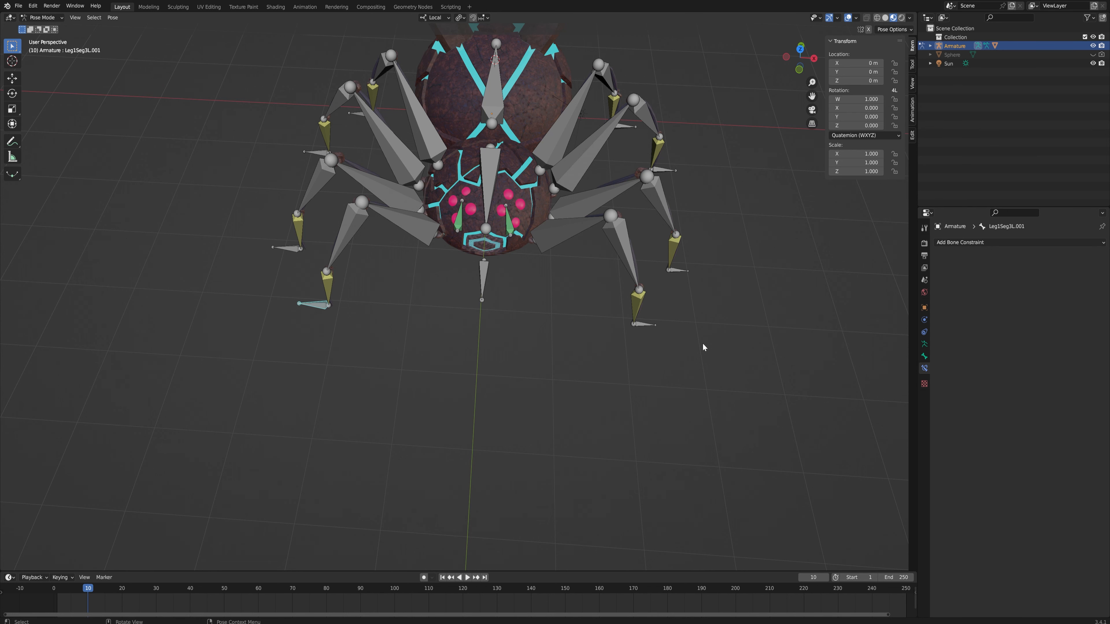
Move the UpperBody bone about -0.25 m along its local Z axis.
{"action": "left_click", "coordinate": [488, 206]}
{"action": "key", "text": "g"}
{"action": "key", "text": "z"}
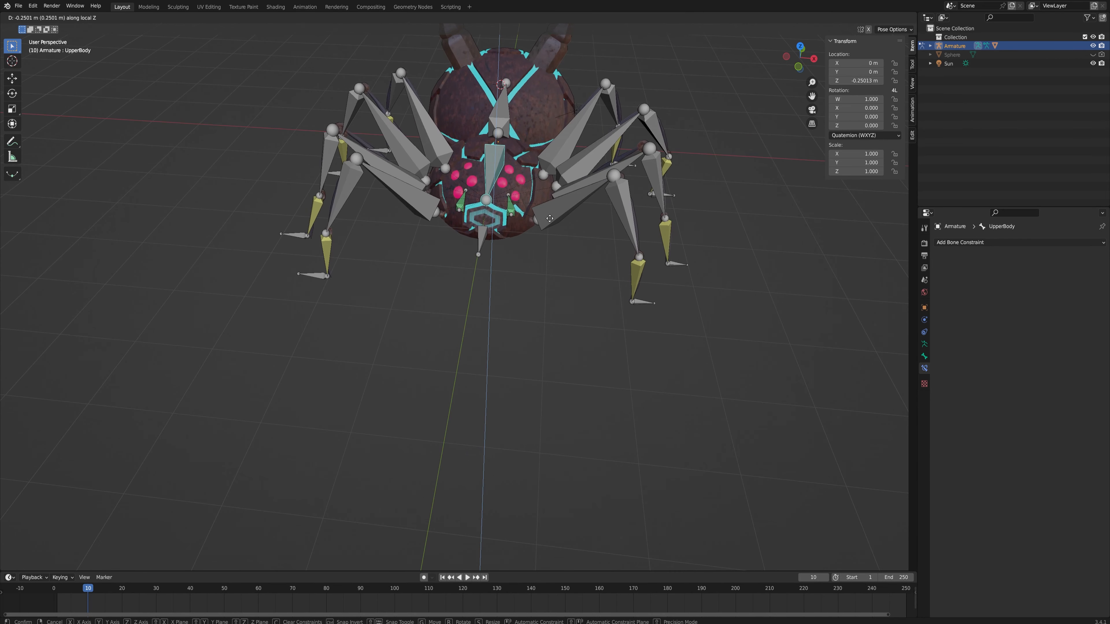